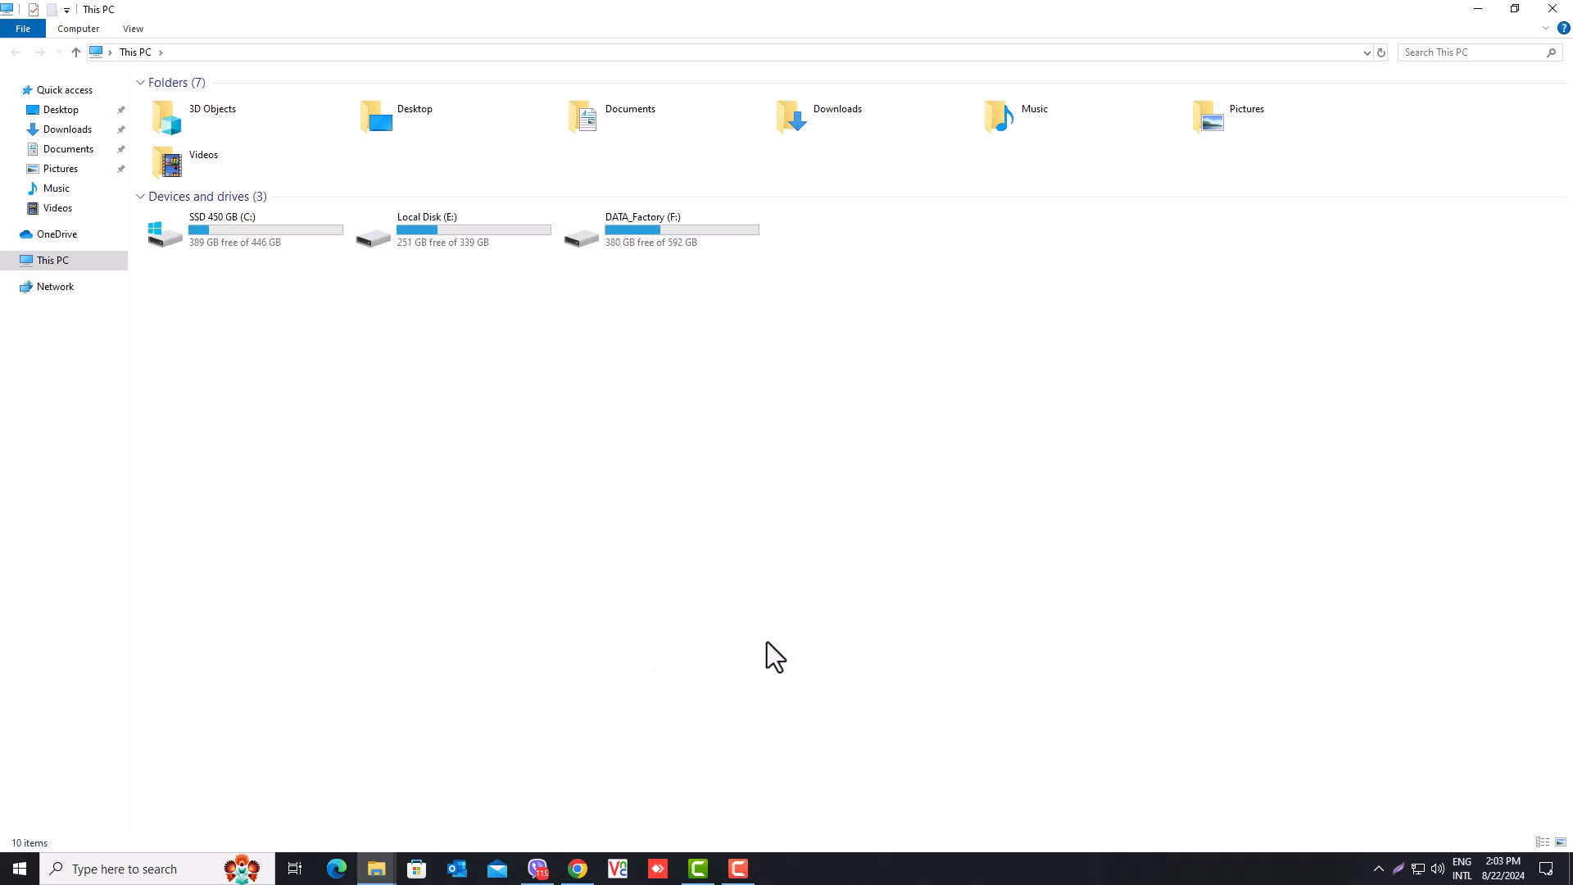
Search the system for Control Panel and open it
left_click(130, 869)
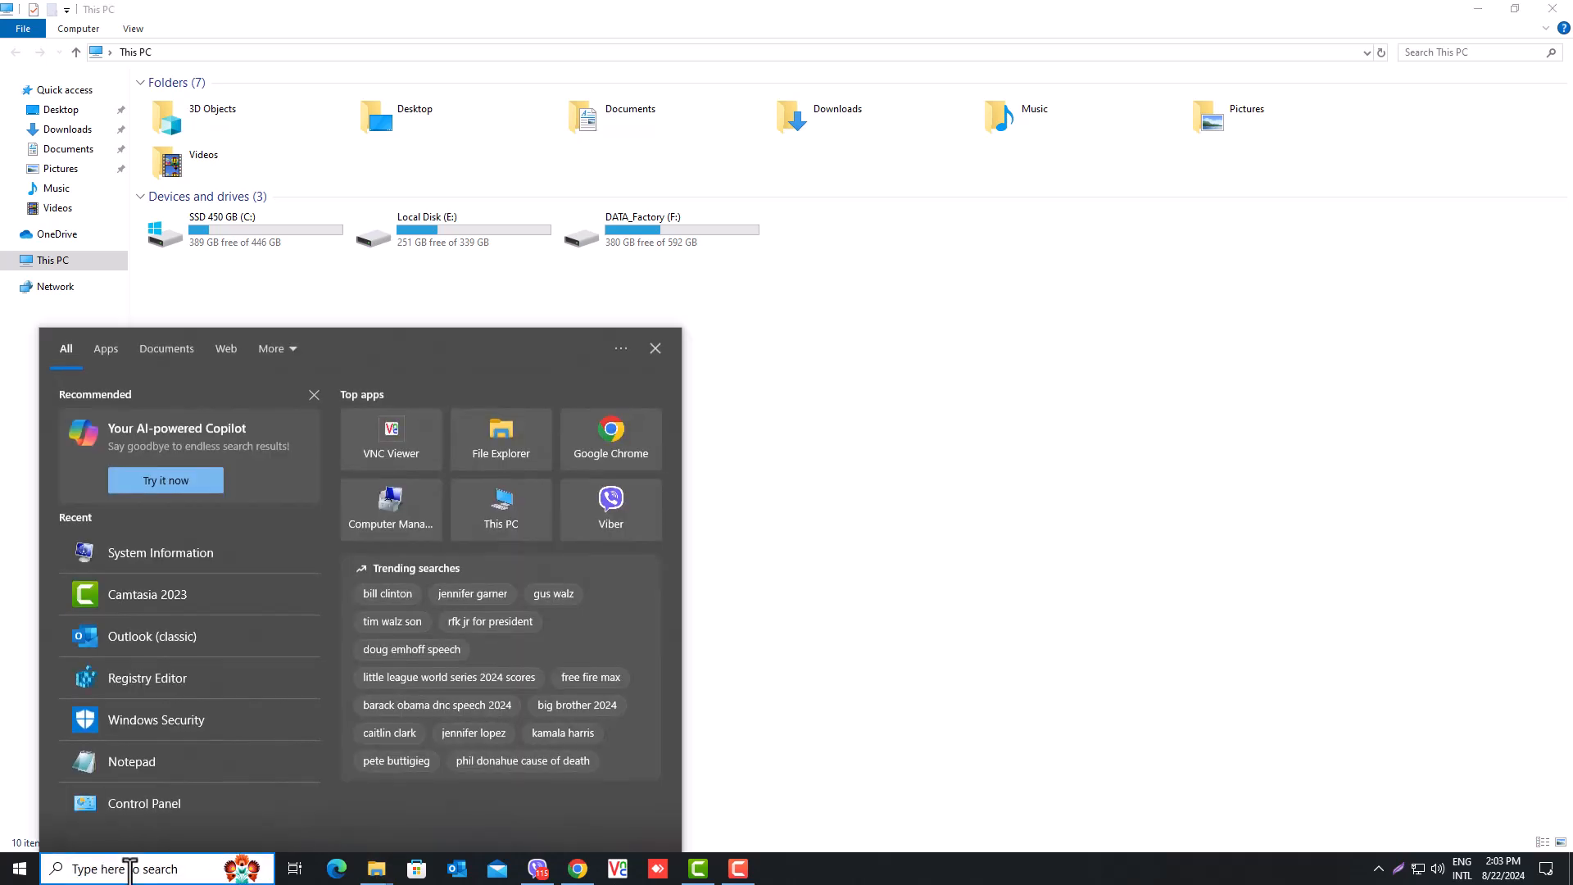
type("con")
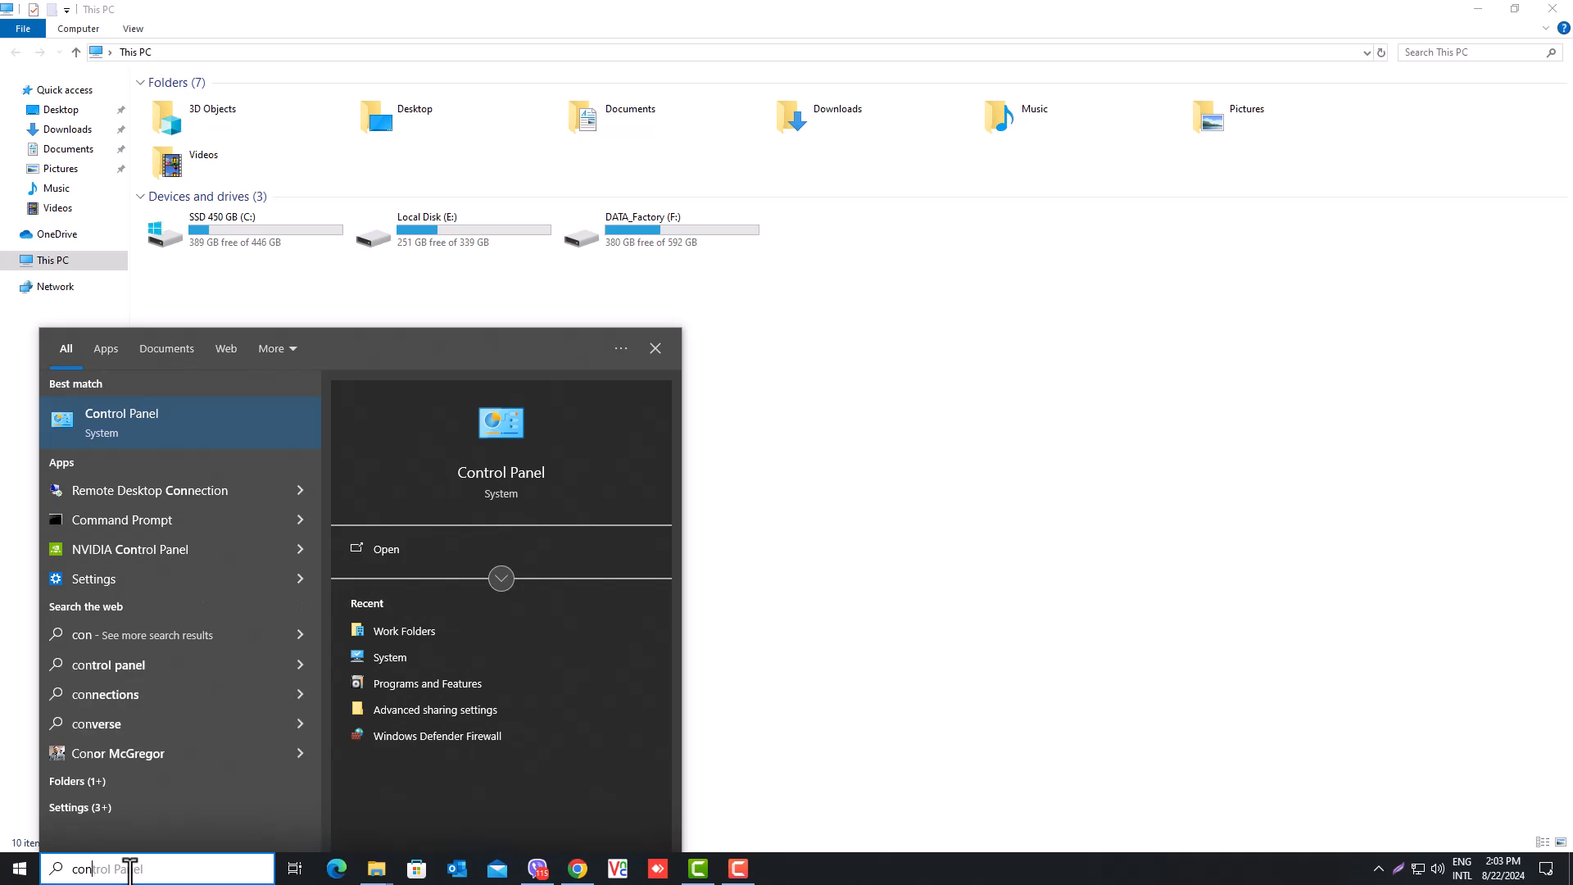
left_click(135, 430)
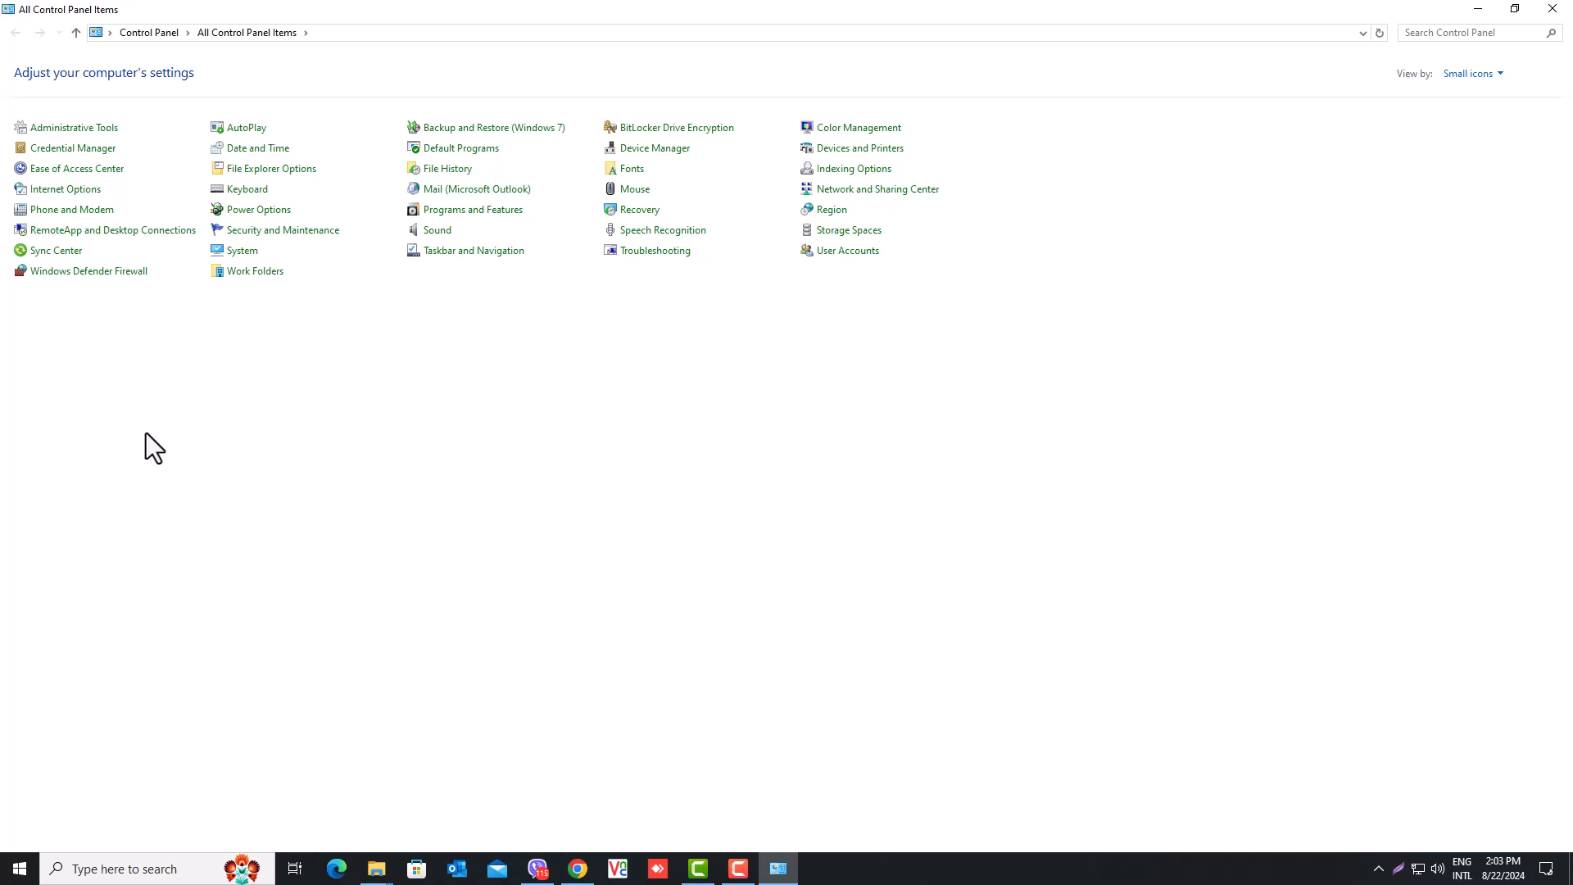
Switch the Control Panel items to the Large icons view
left_click(1501, 74)
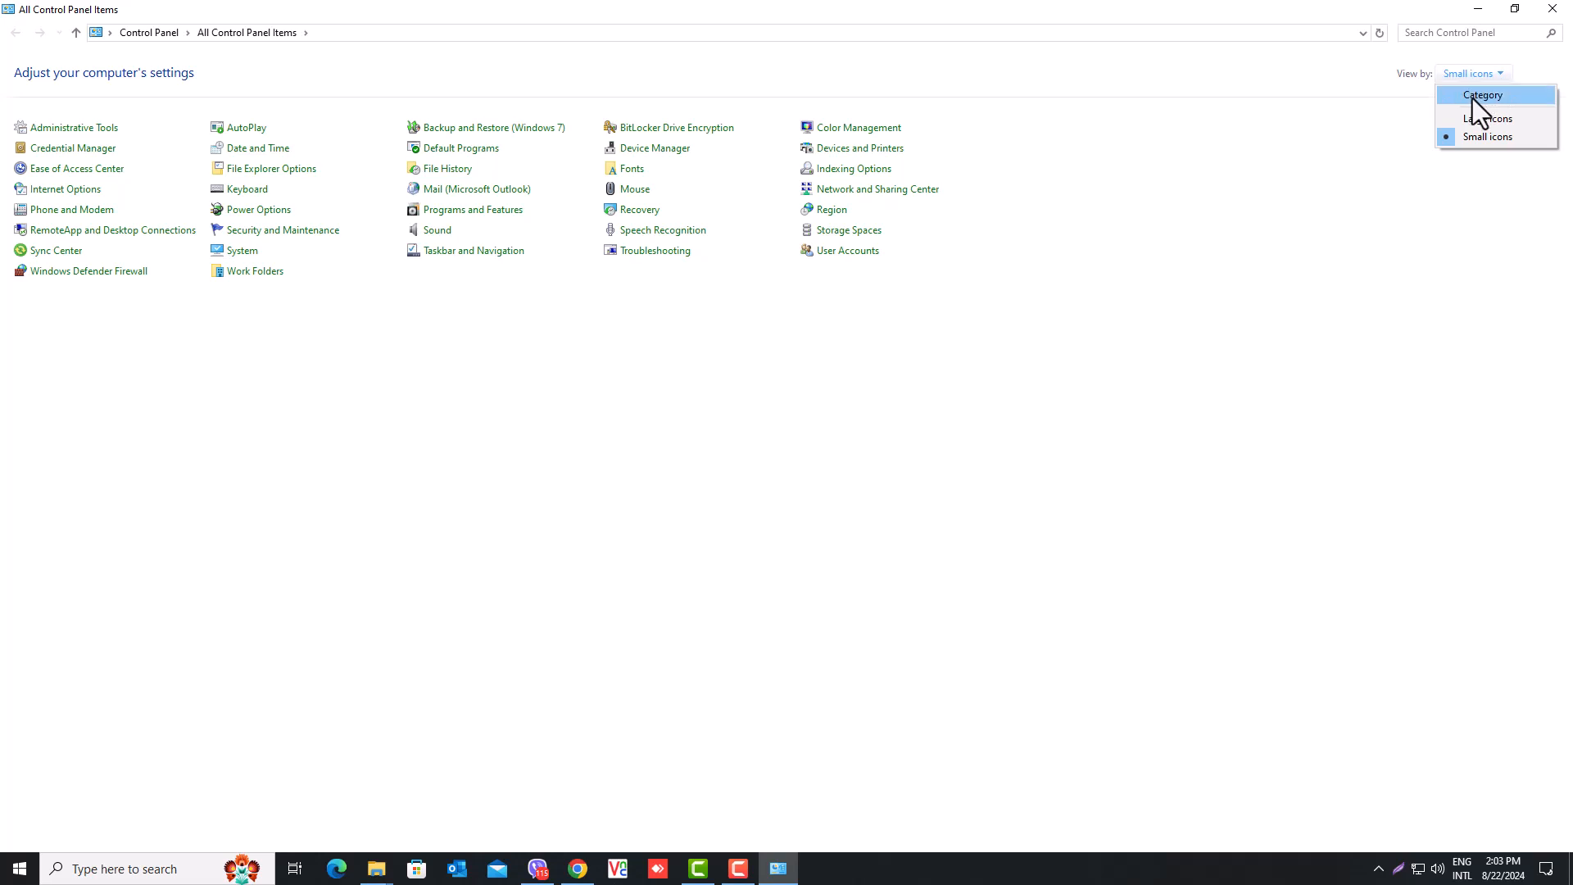
left_click(1472, 96)
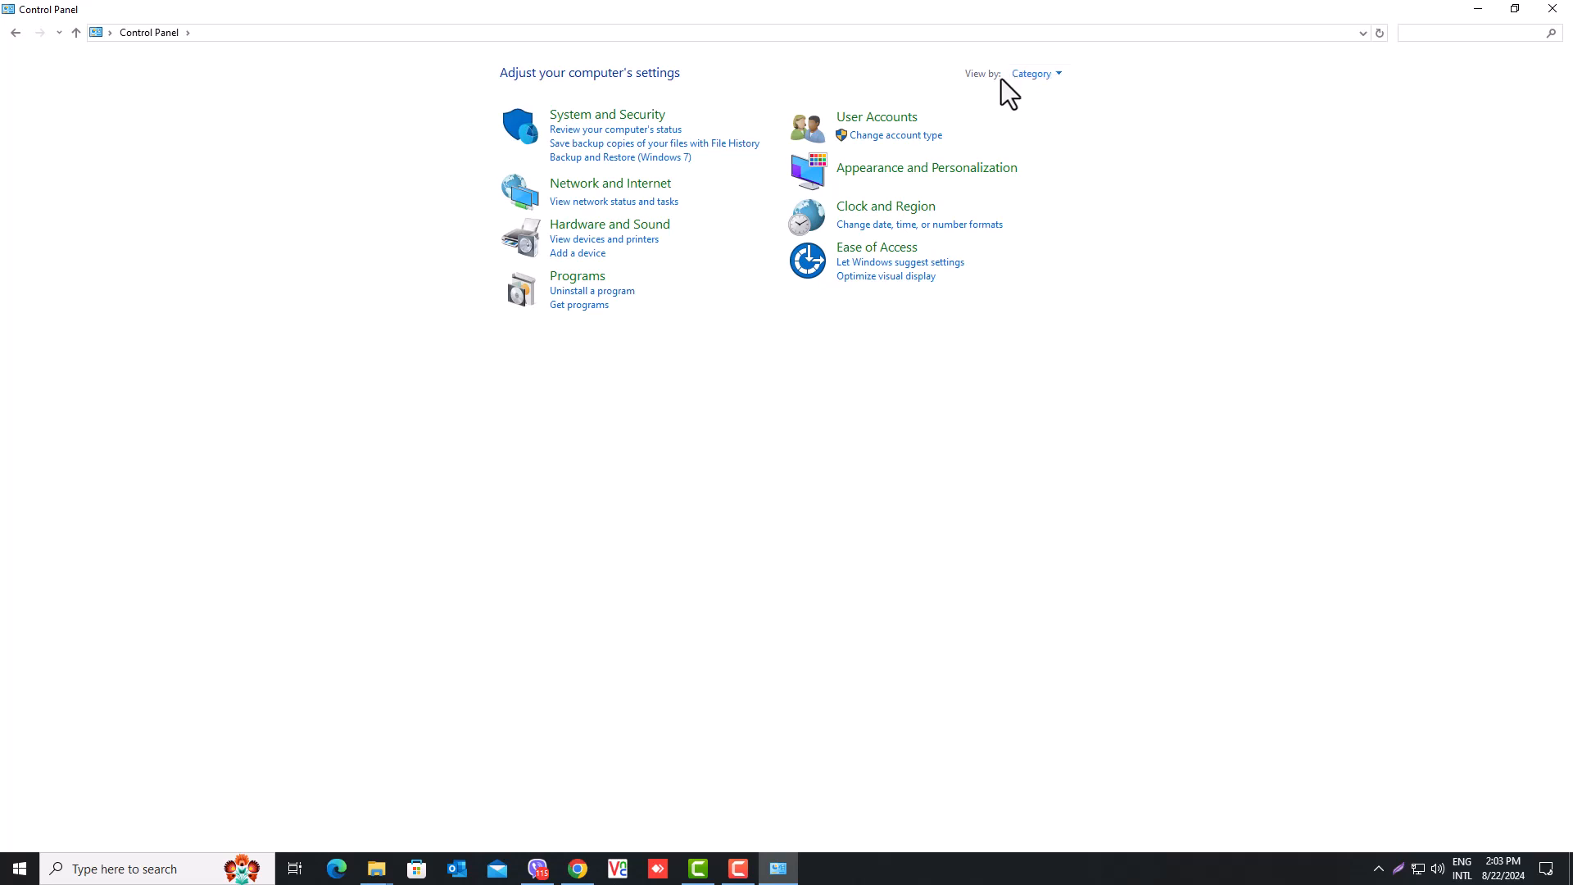
left_click(1057, 74)
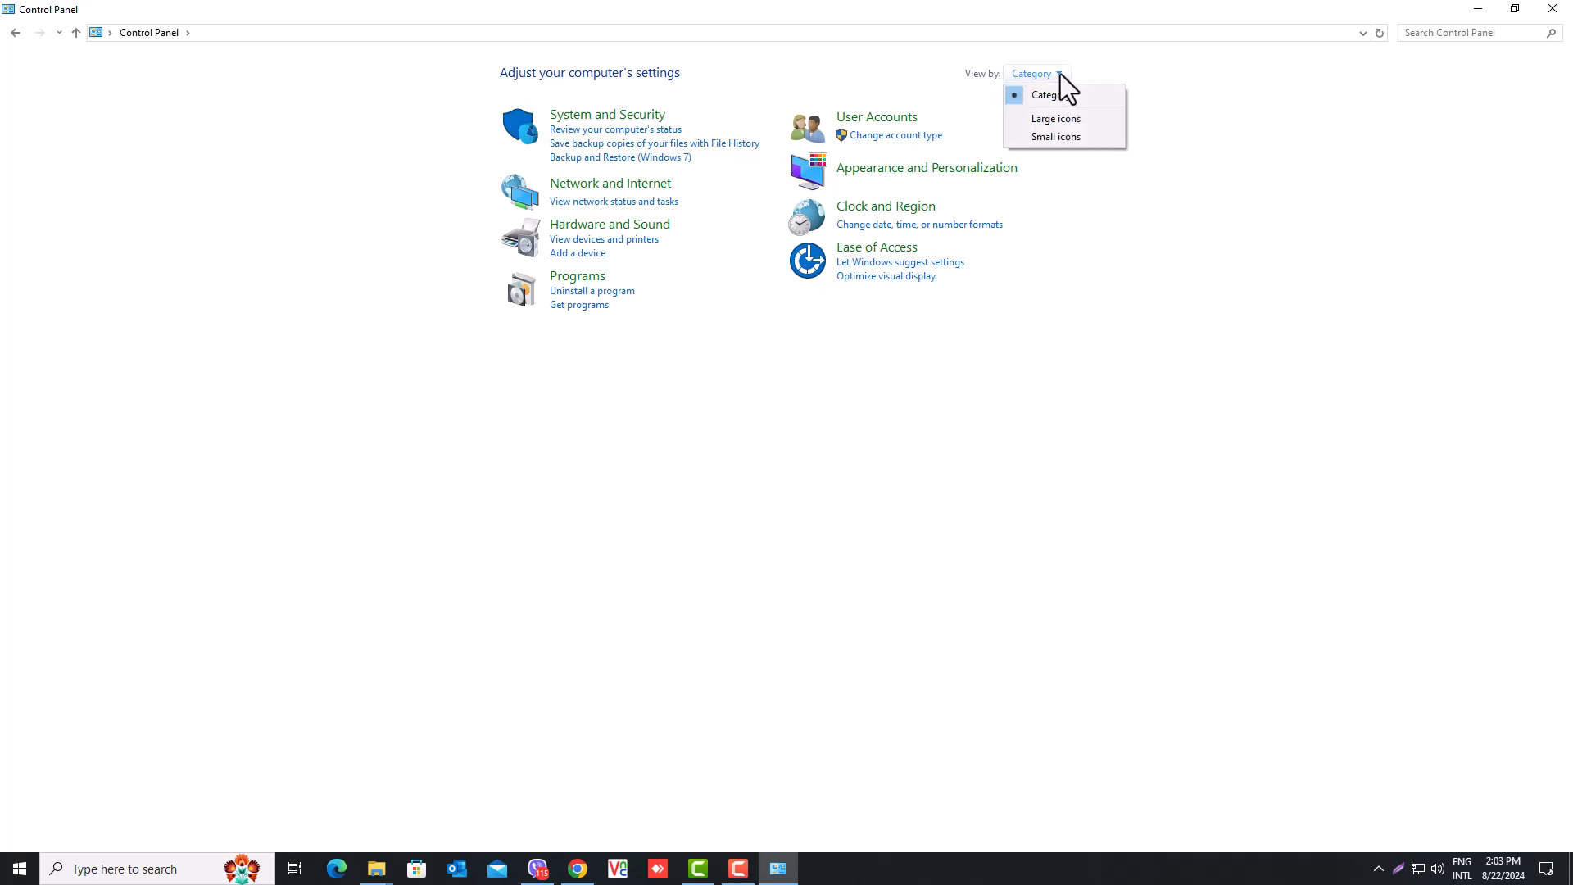
left_click(1061, 126)
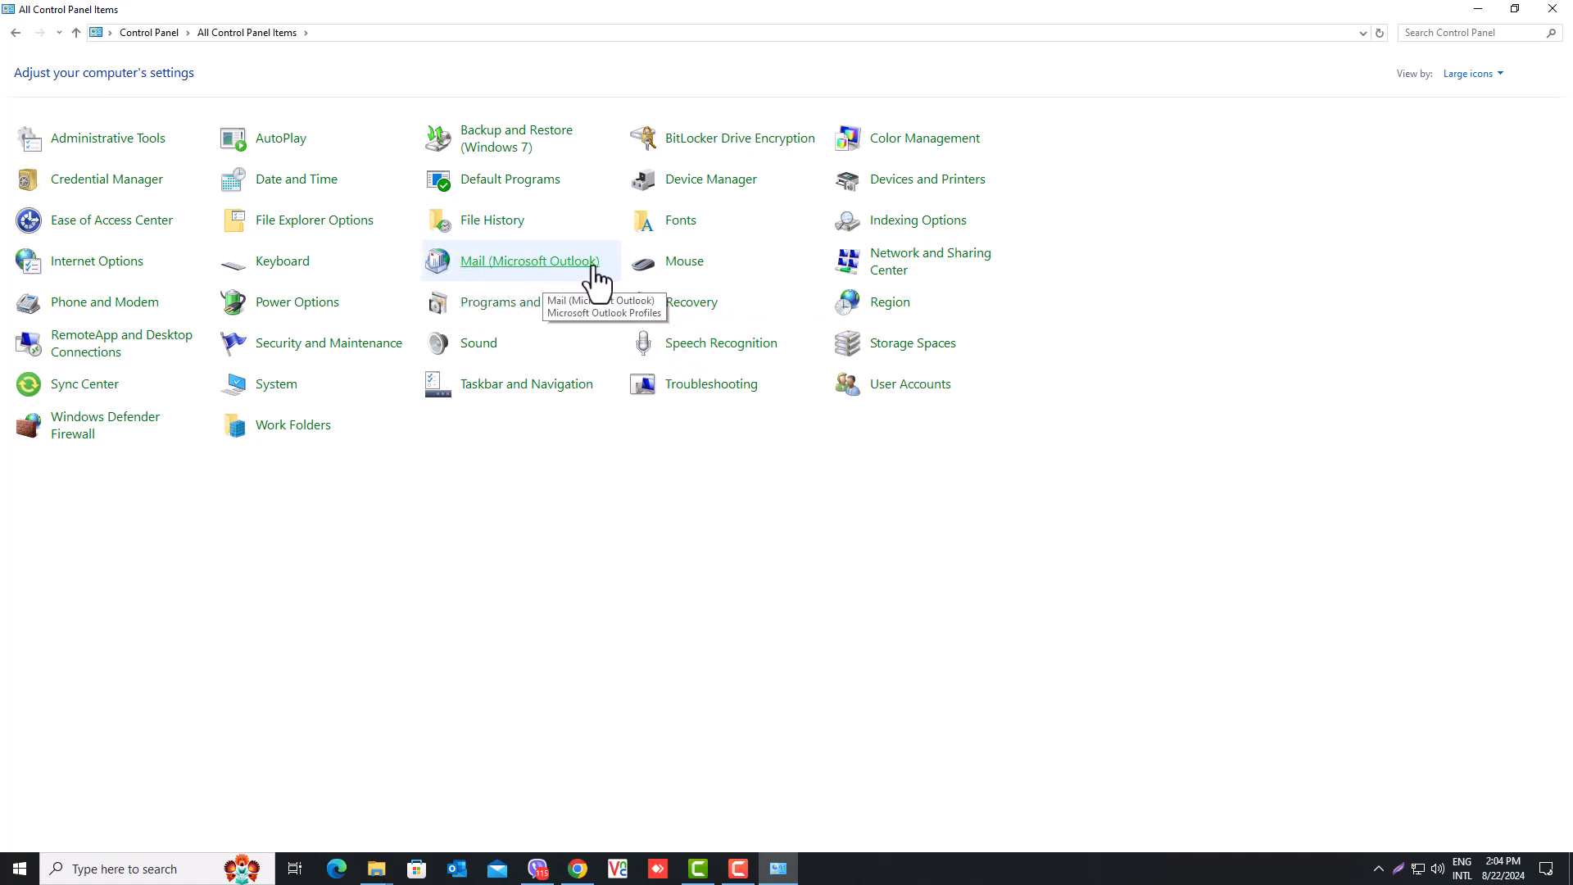
left_click(491, 265)
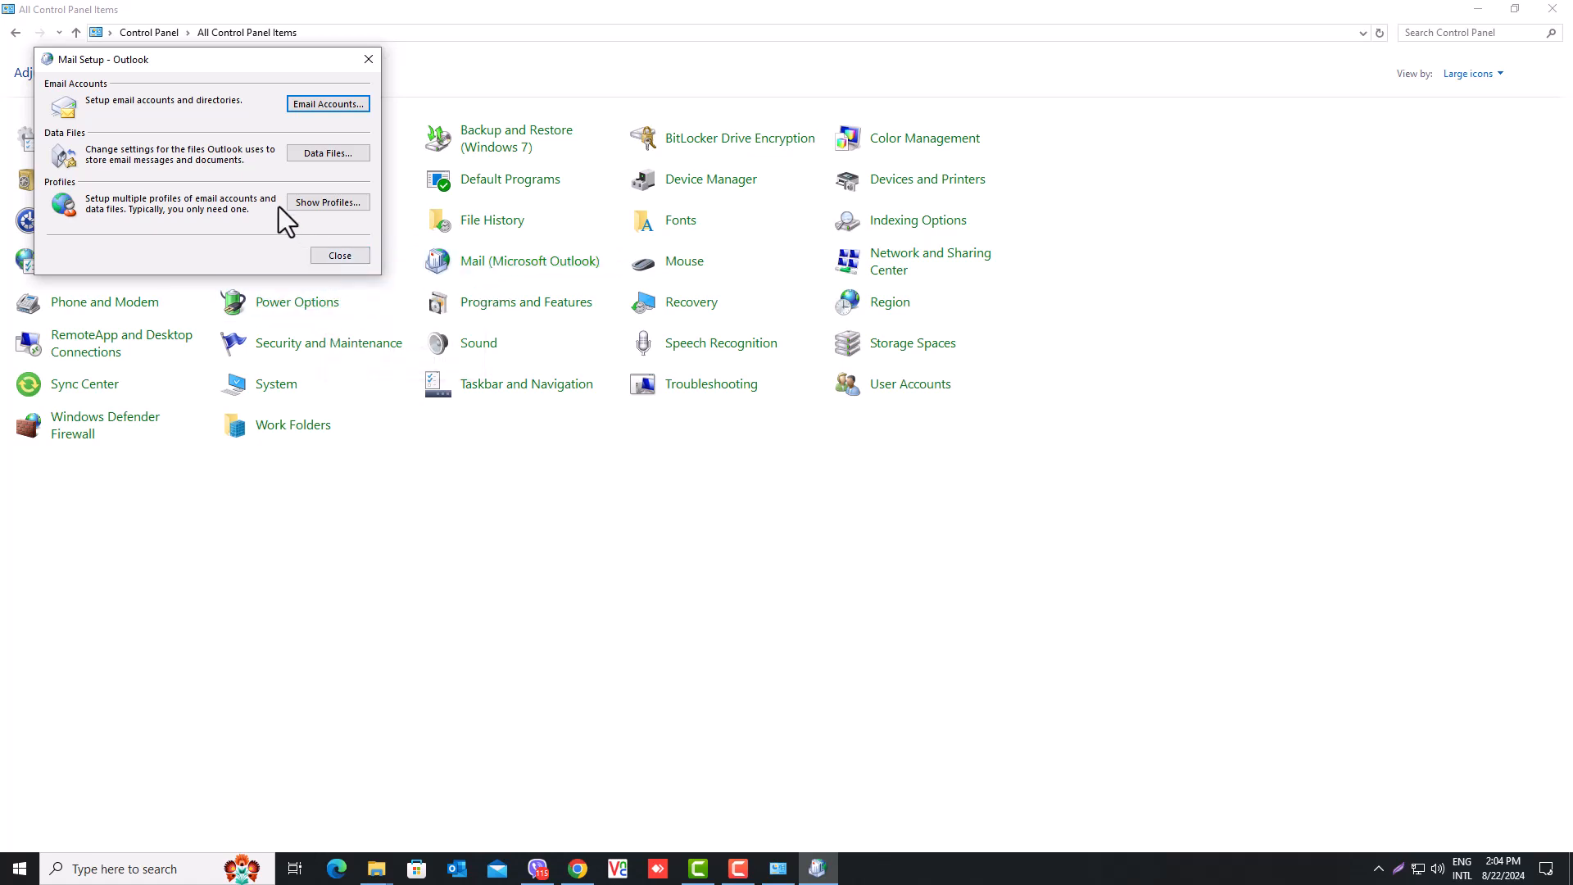
left_click(344, 257)
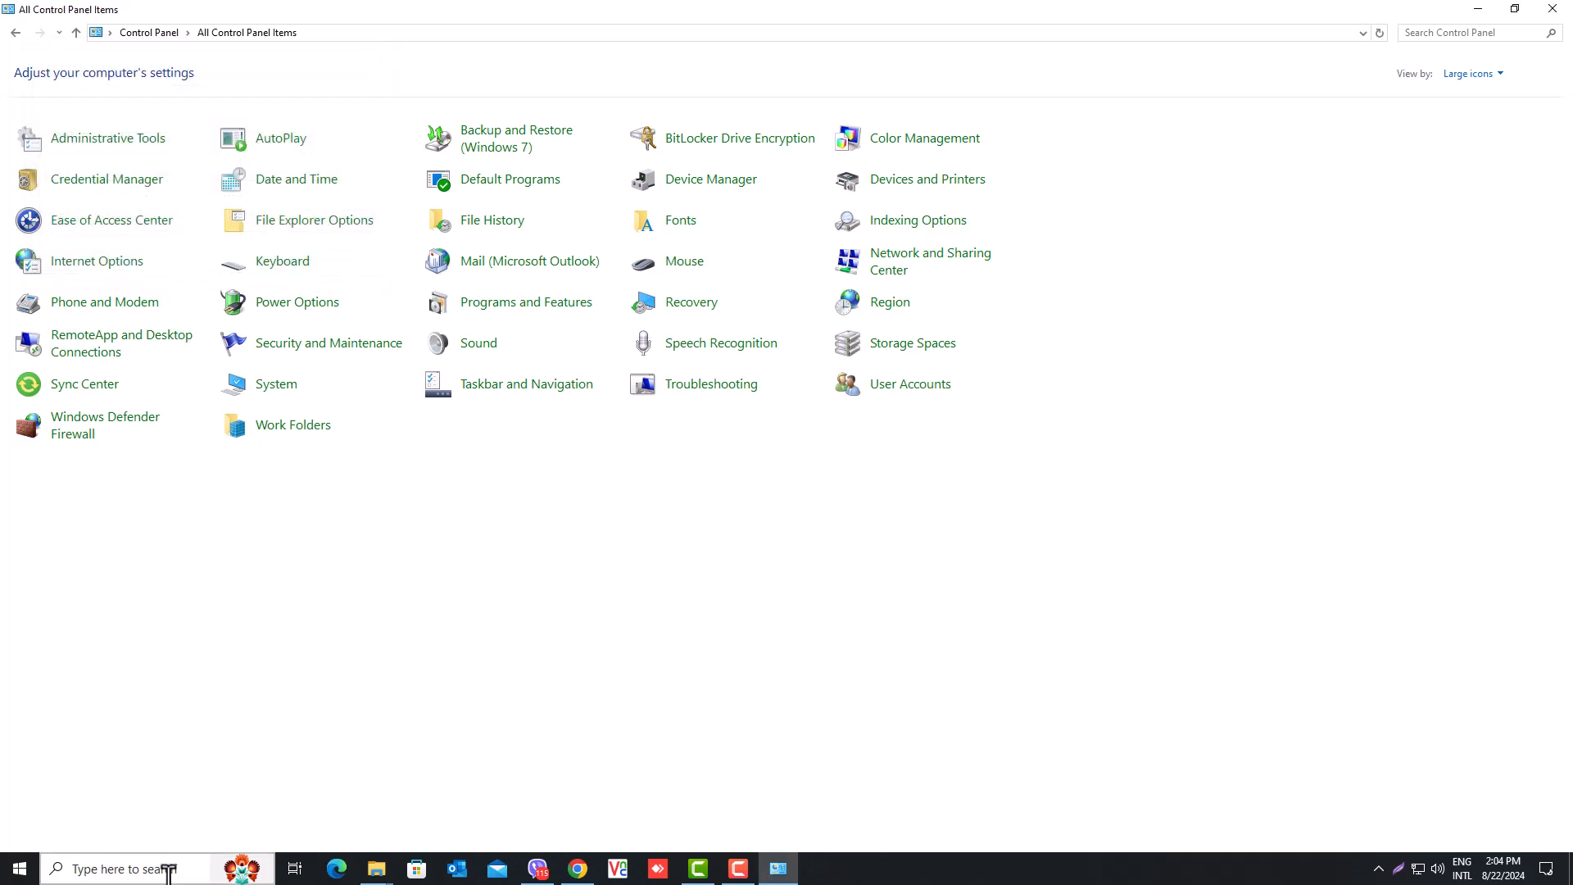
left_click(174, 873)
type("ou")
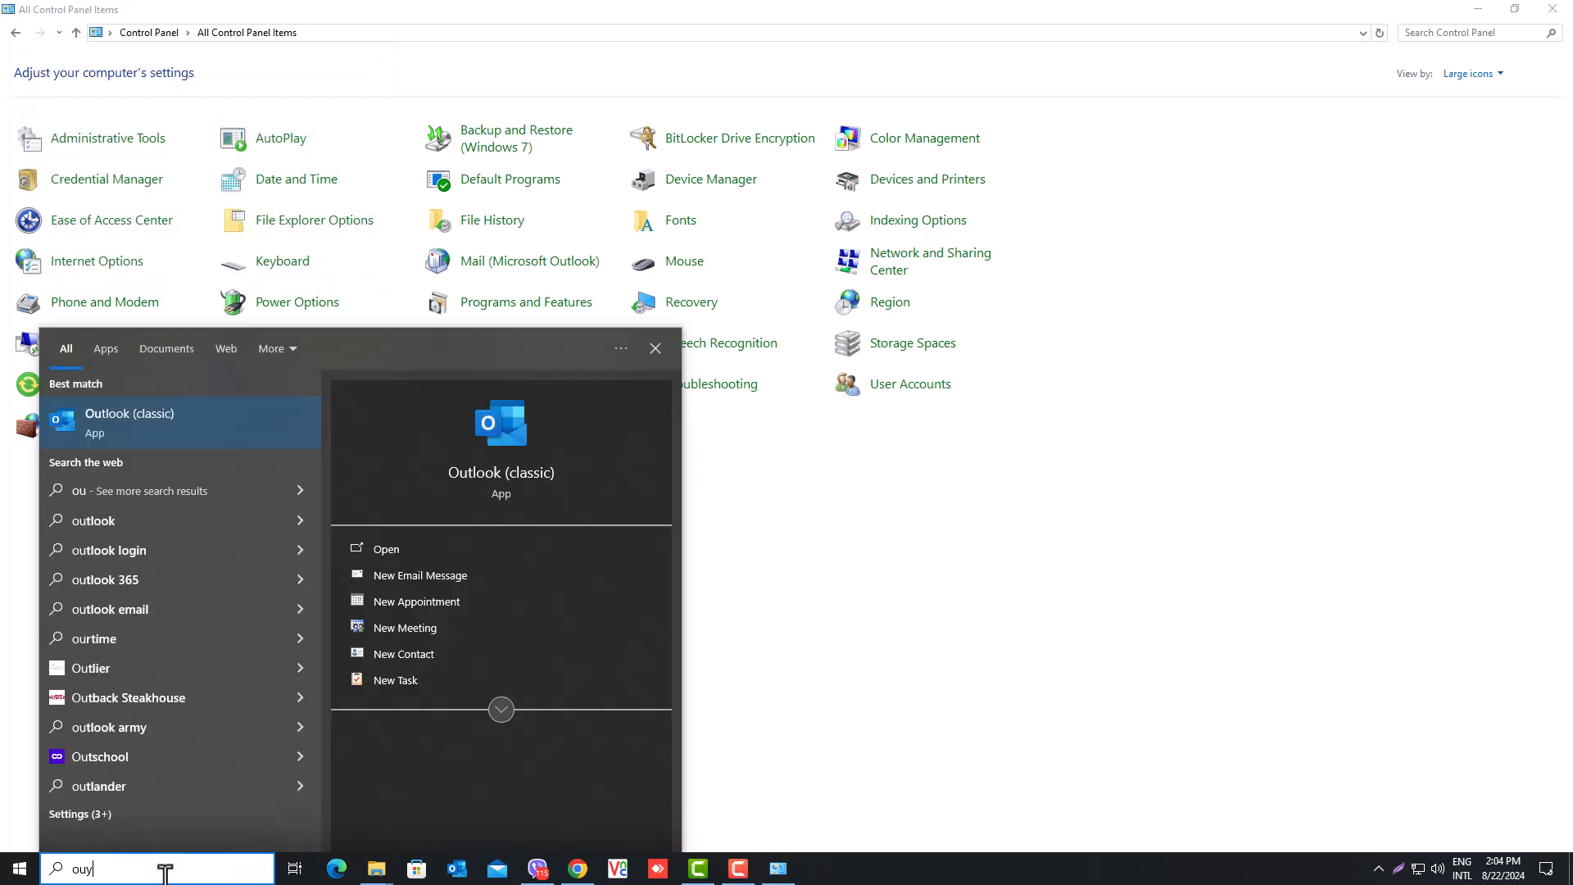
type("y")
key("BackSpace")
left_click(656, 348)
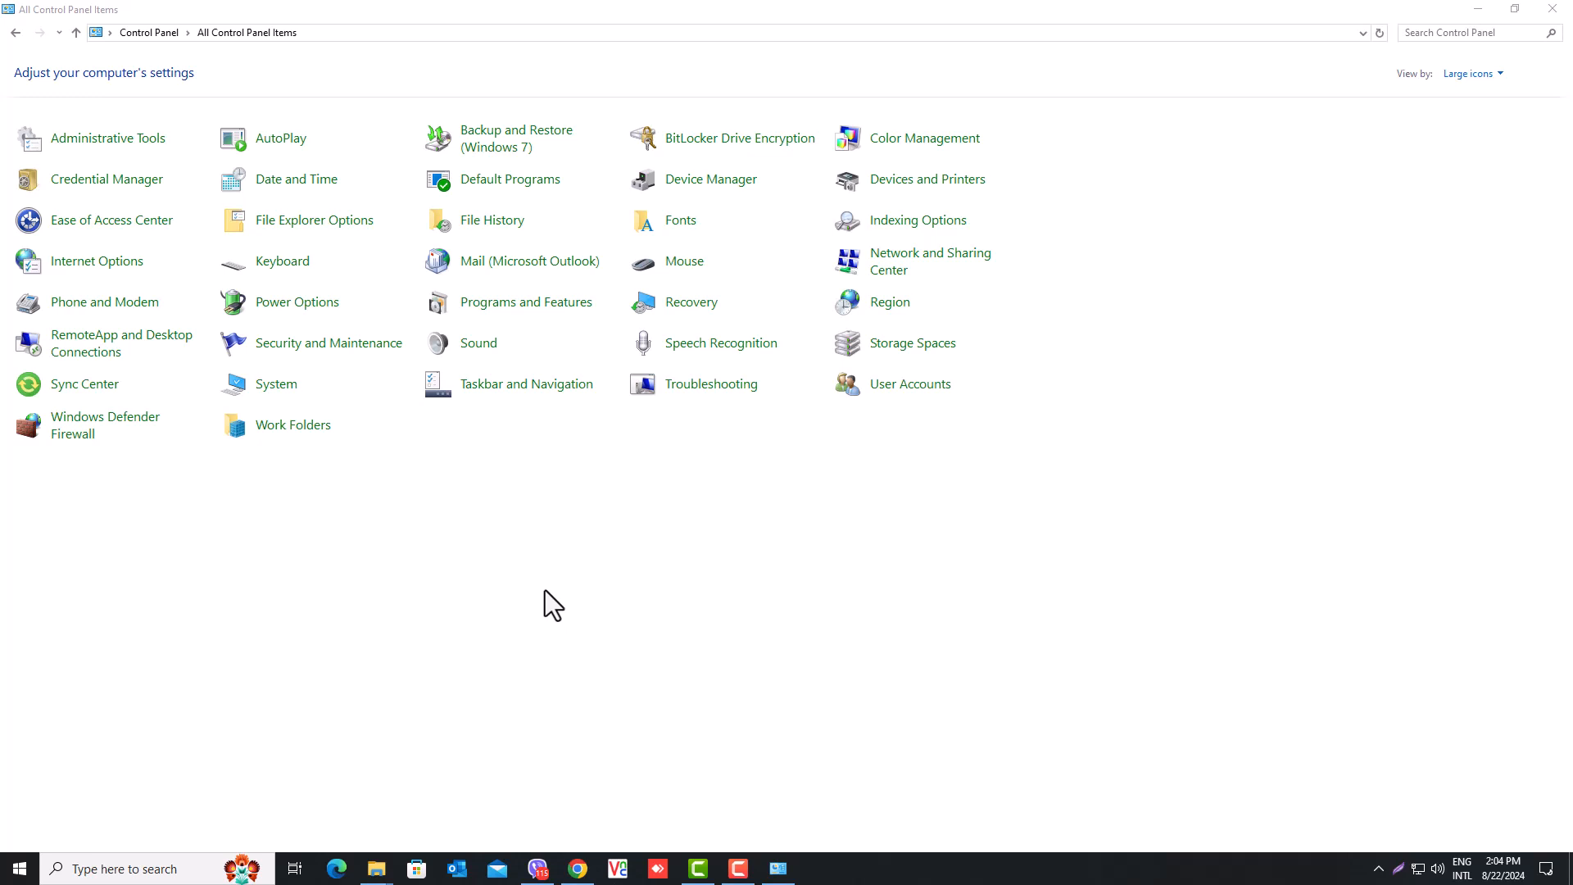
Open the Mail (Microsoft Outlook) profiles and add a new profile named "test mail"
left_click(523, 281)
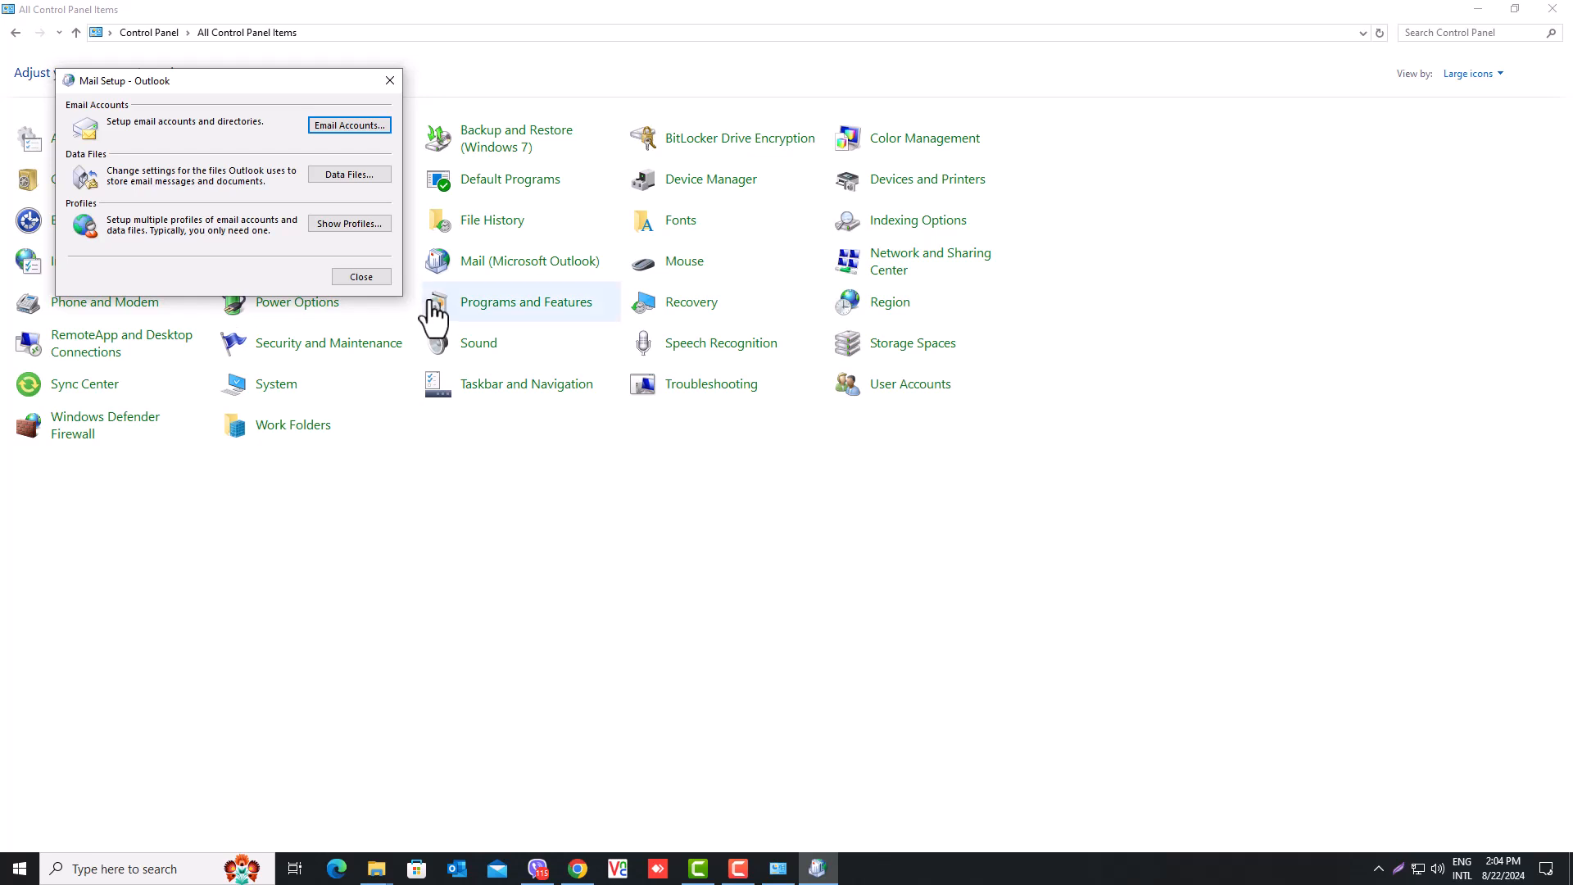
left_click(347, 224)
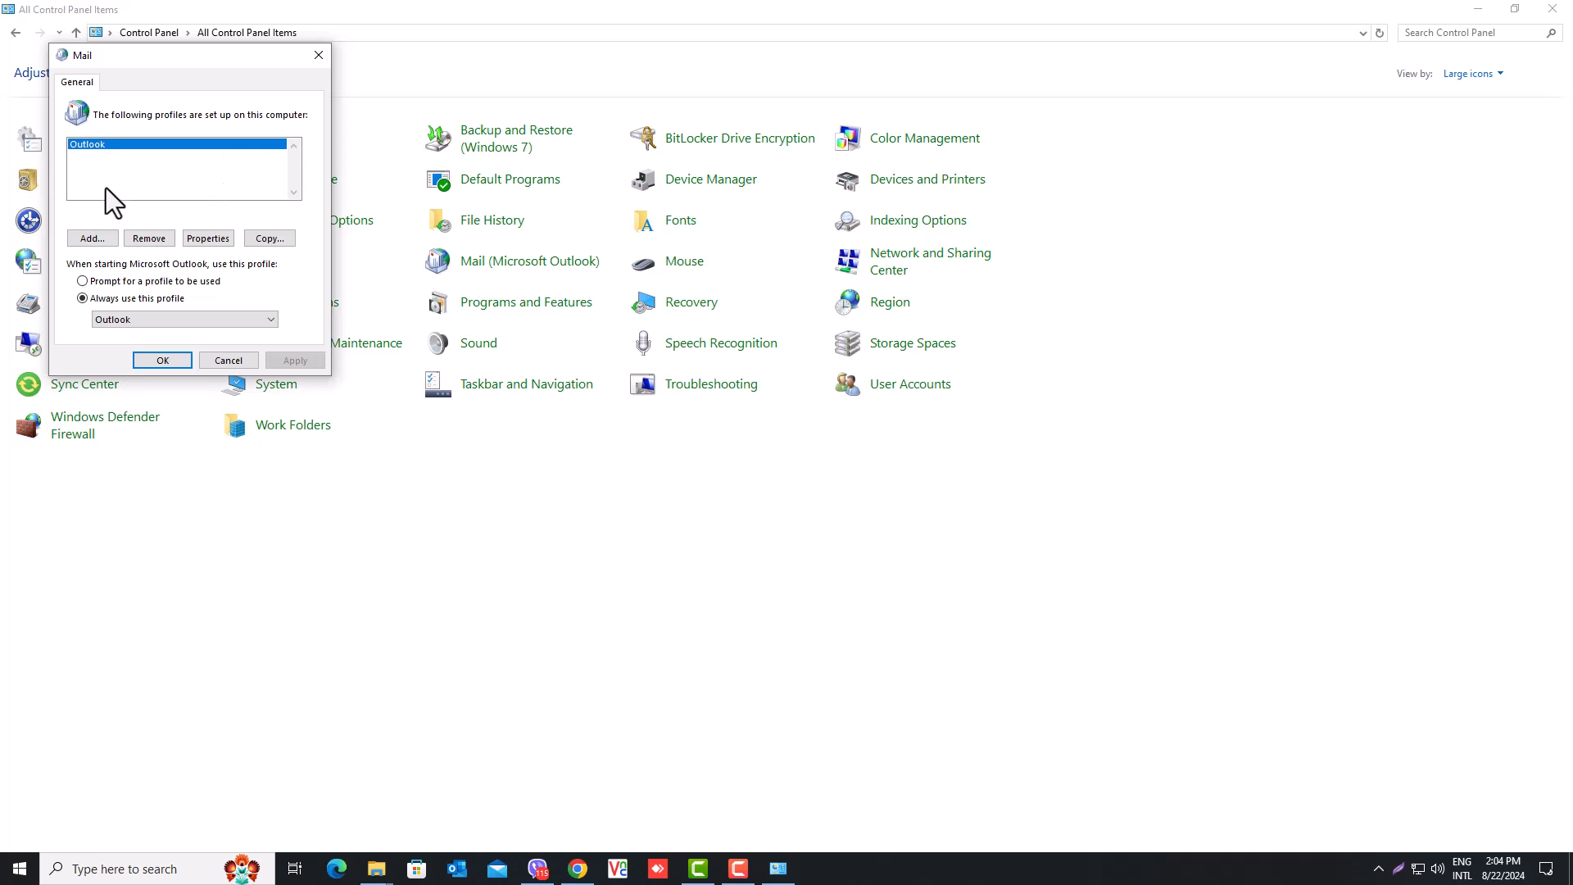
left_click(90, 239)
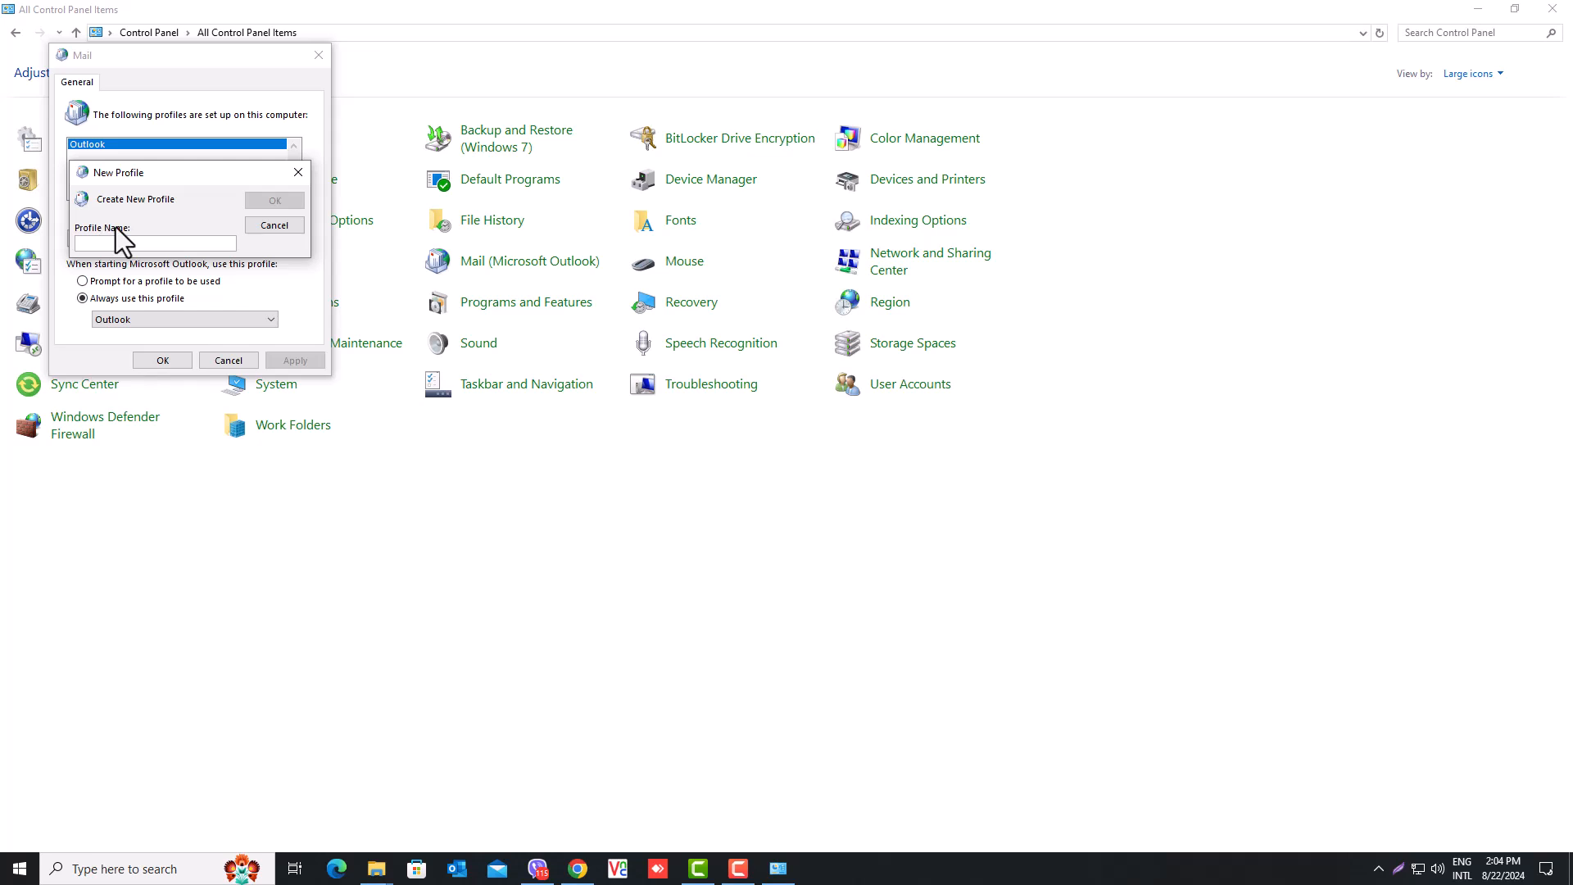
type("test am")
key("BackSpace")
key("BackSpace")
type("ma")
left_click(271, 201)
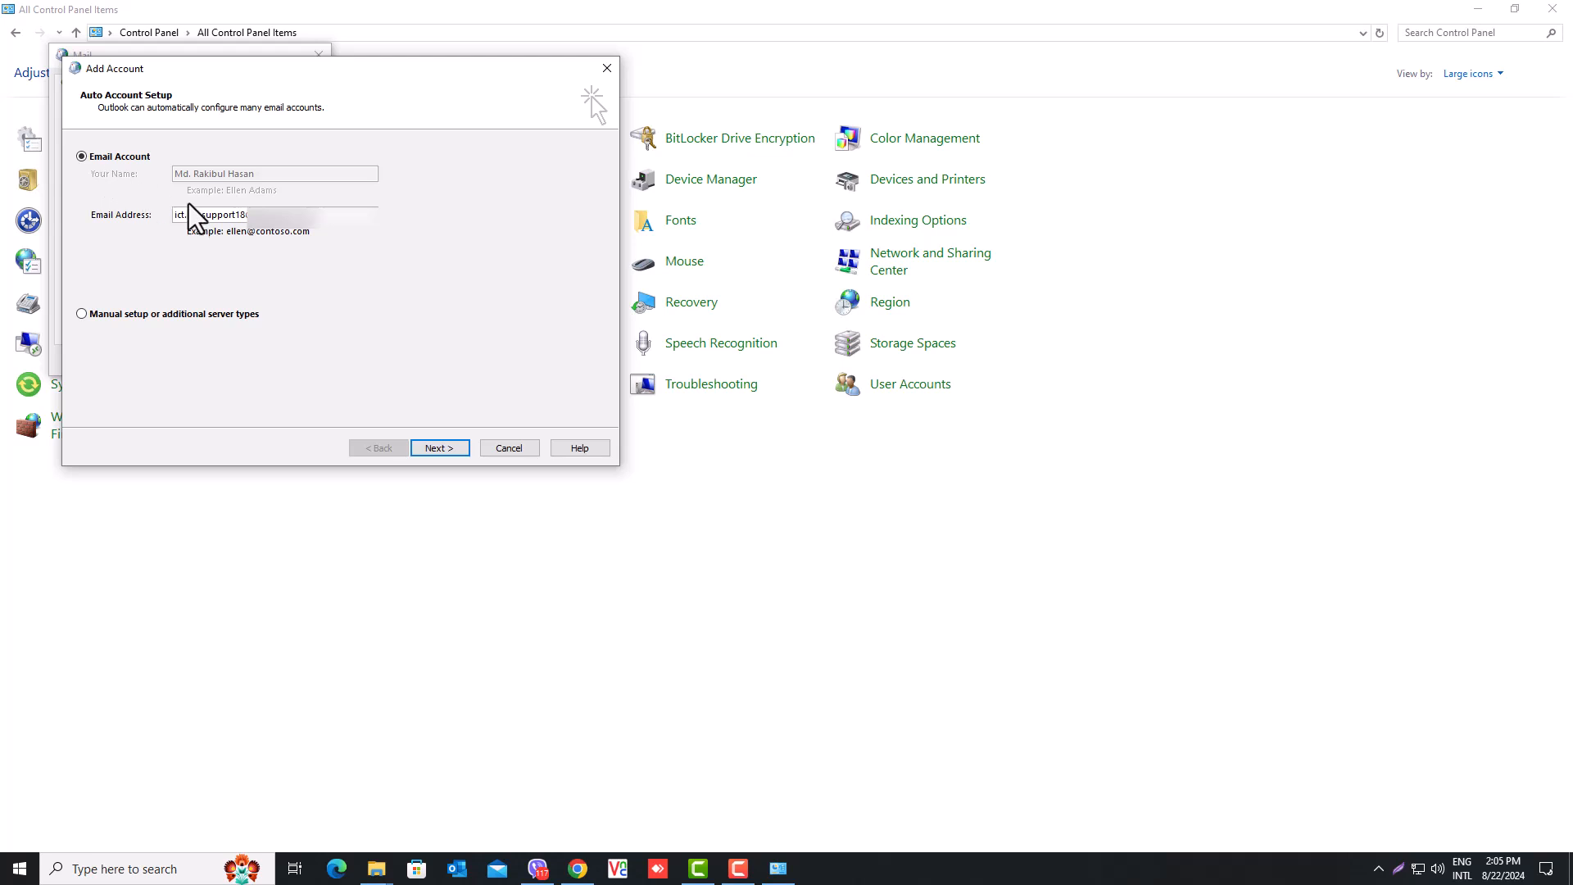
left_click(91, 312)
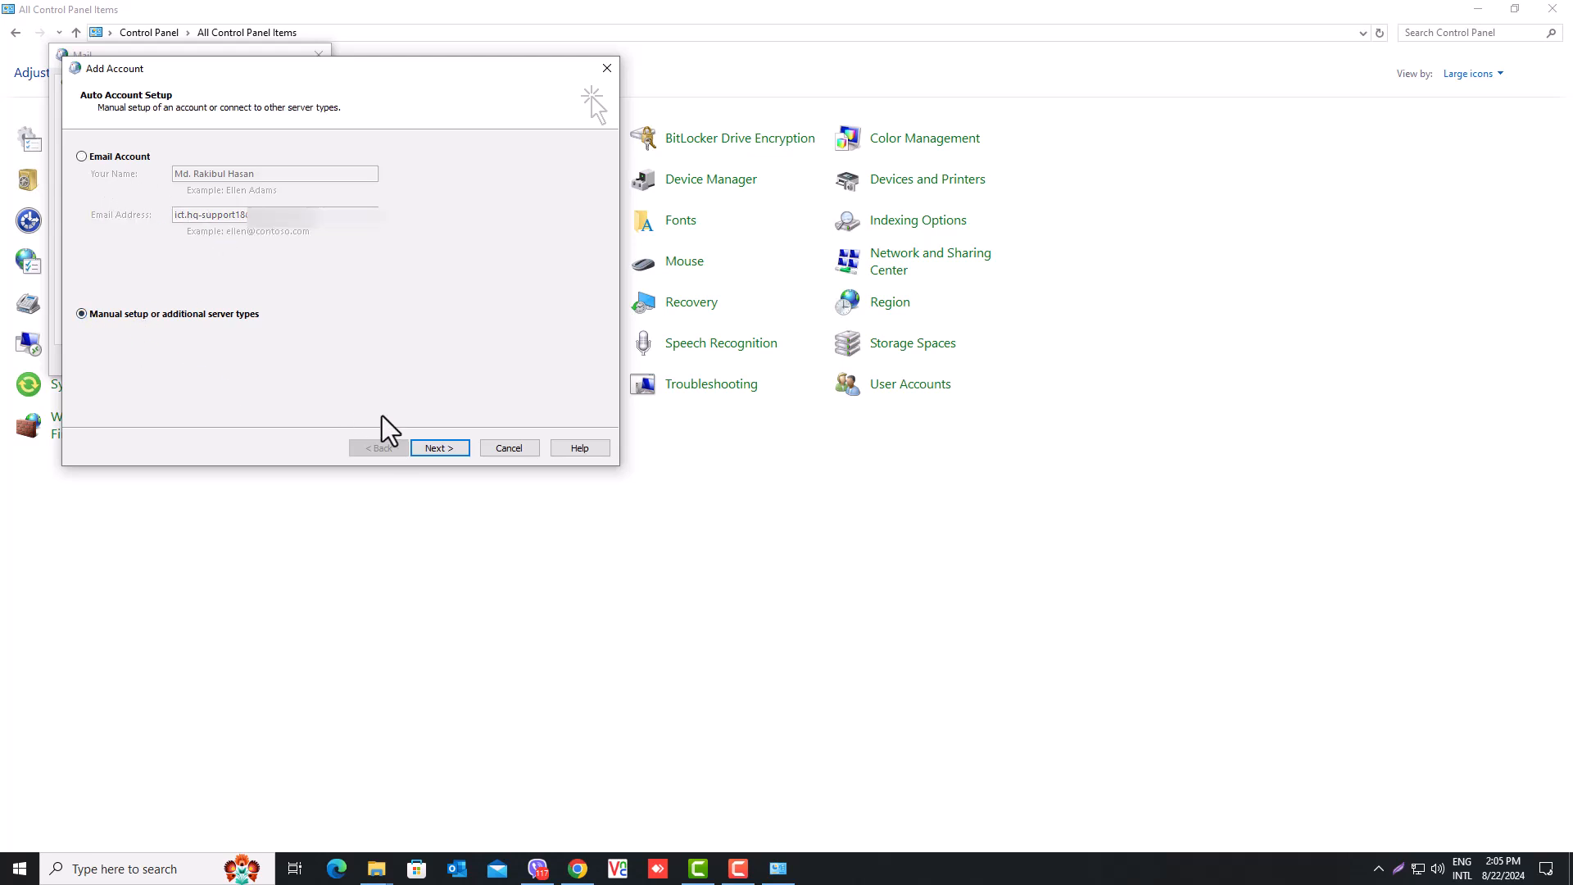
left_click(439, 448)
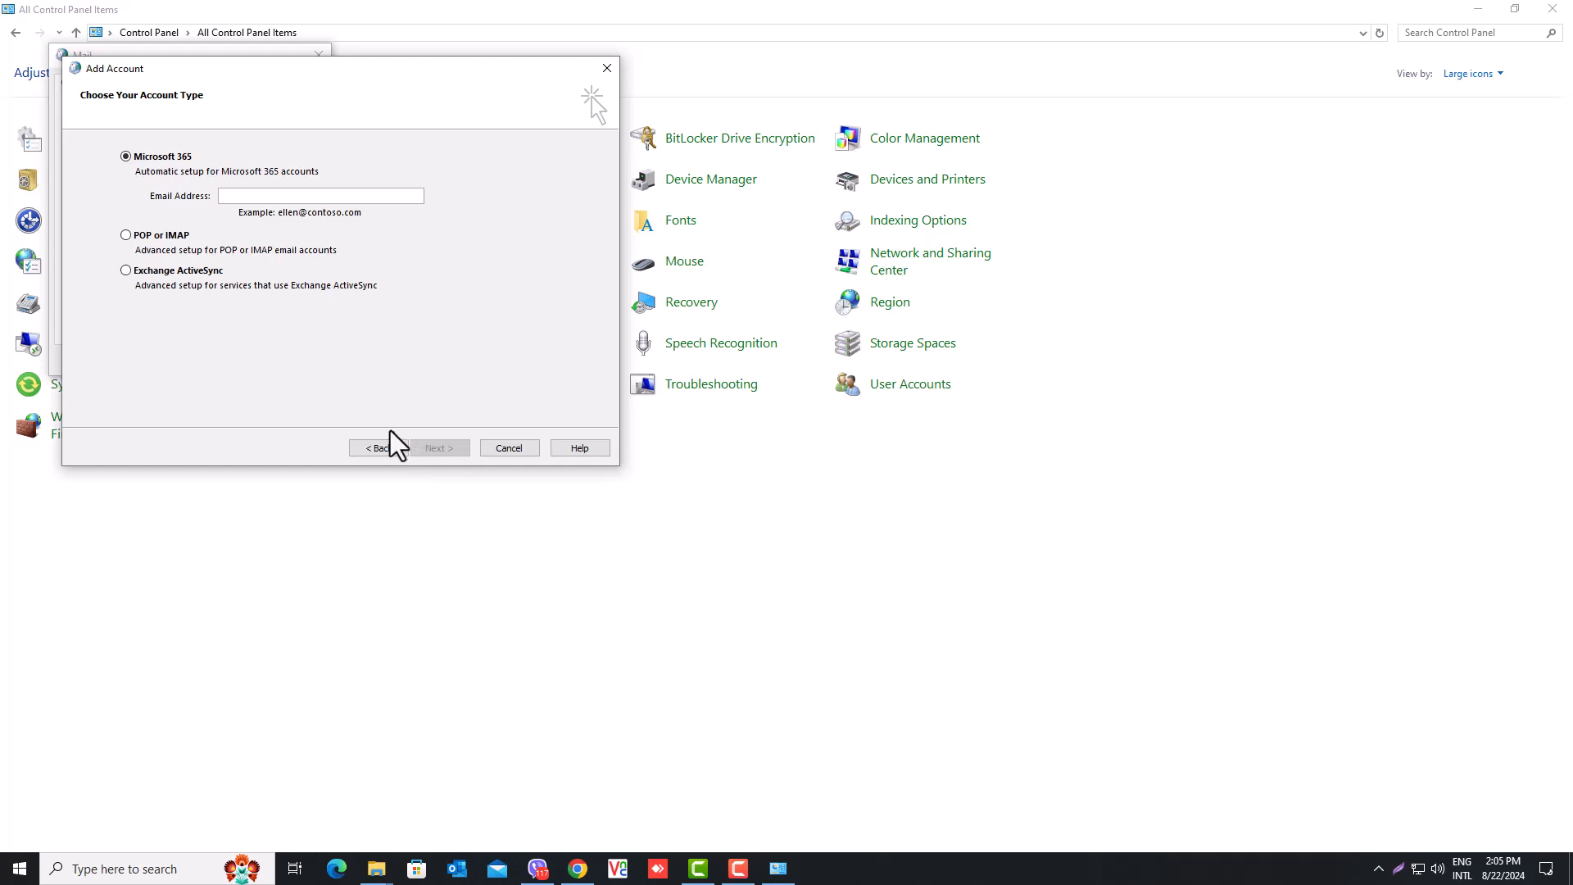
left_click(377, 447)
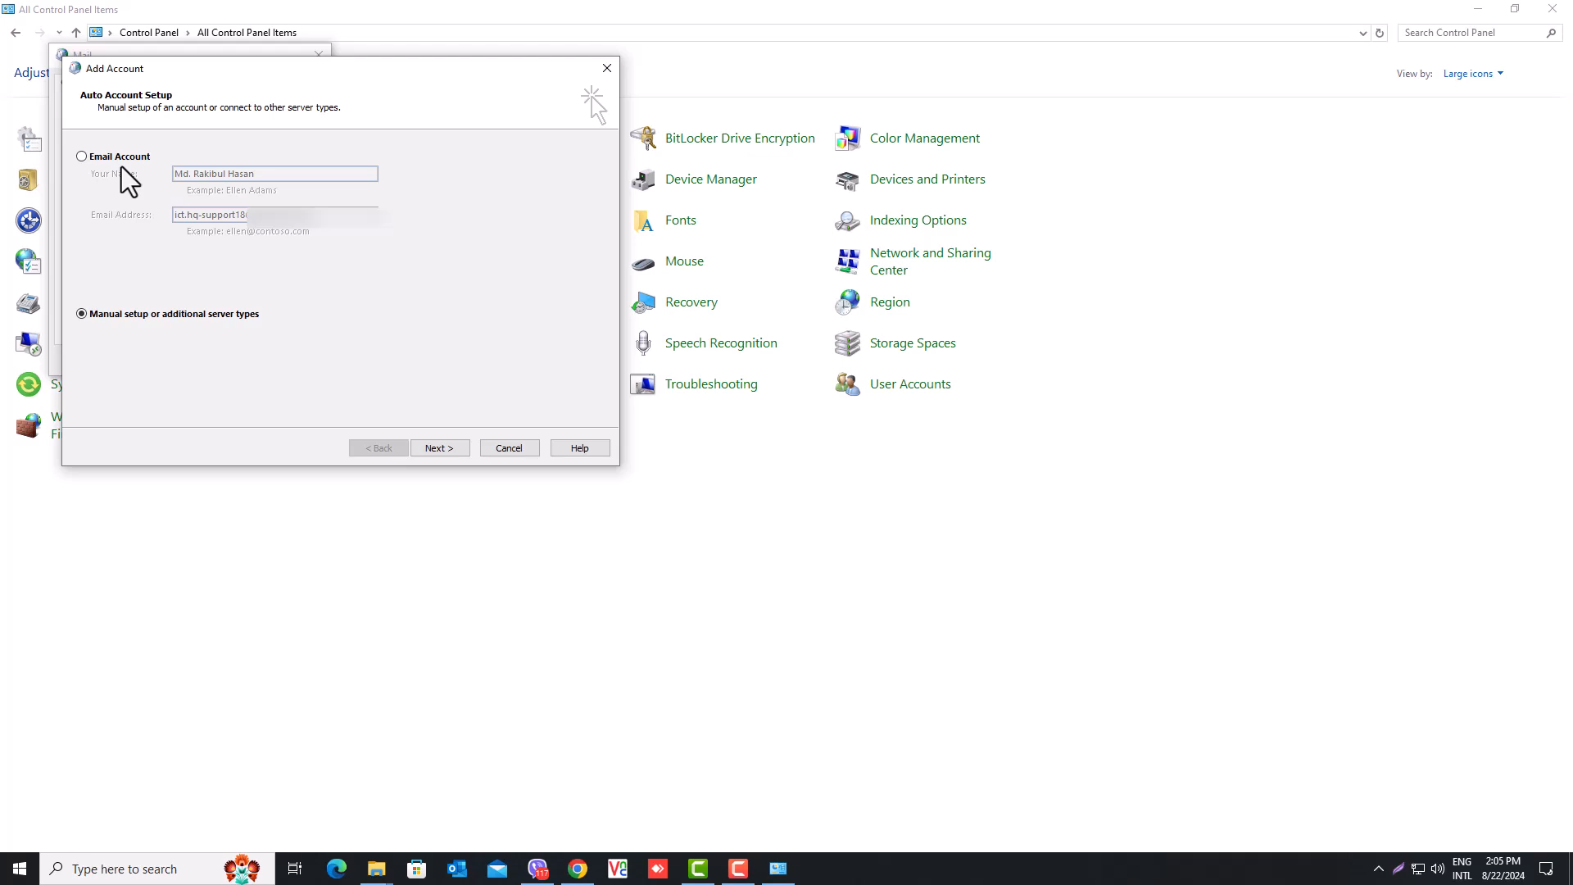
left_click(81, 156)
Check the prefilled name and e-mail address and run the automatic account setup for the new profile
left_click(264, 174)
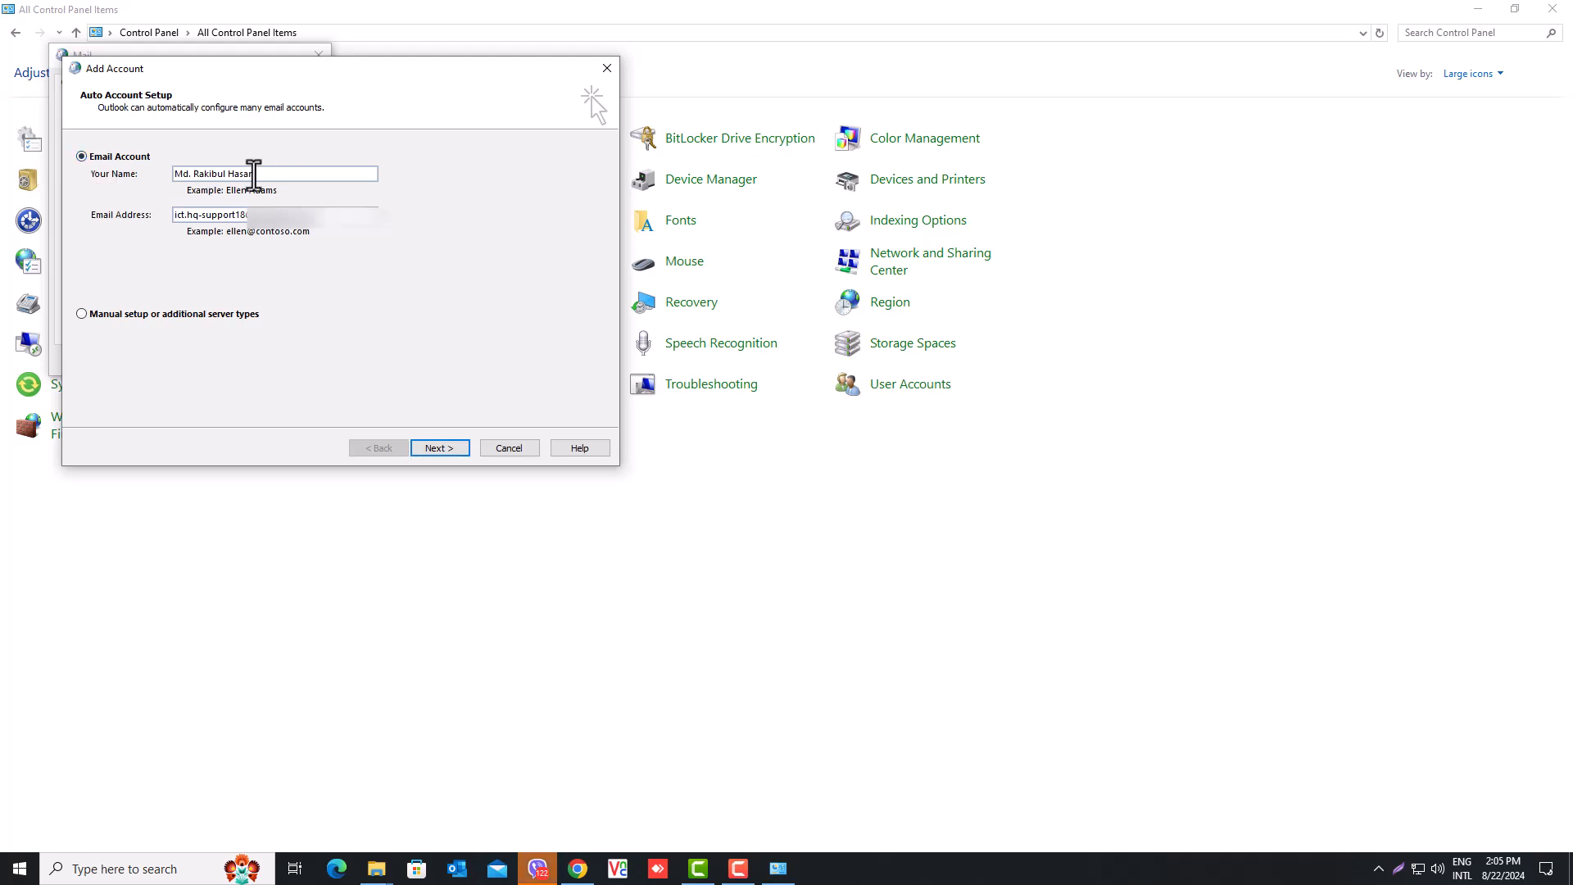
left_click_drag(264, 175, 174, 174)
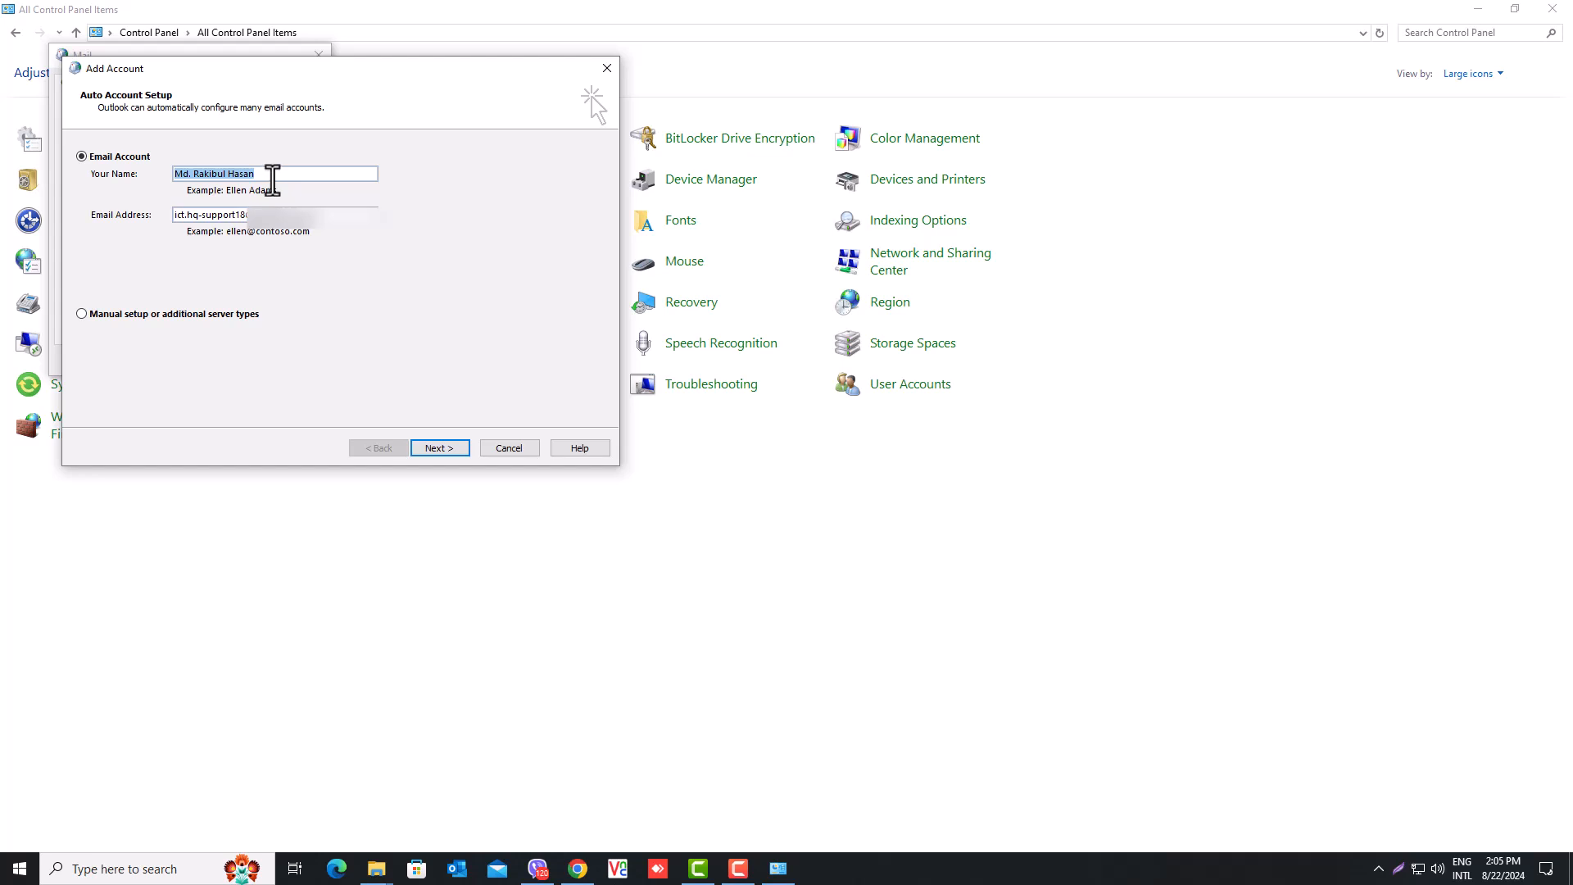
left_click_drag(272, 176, 168, 172)
left_click(202, 216)
left_click(425, 451)
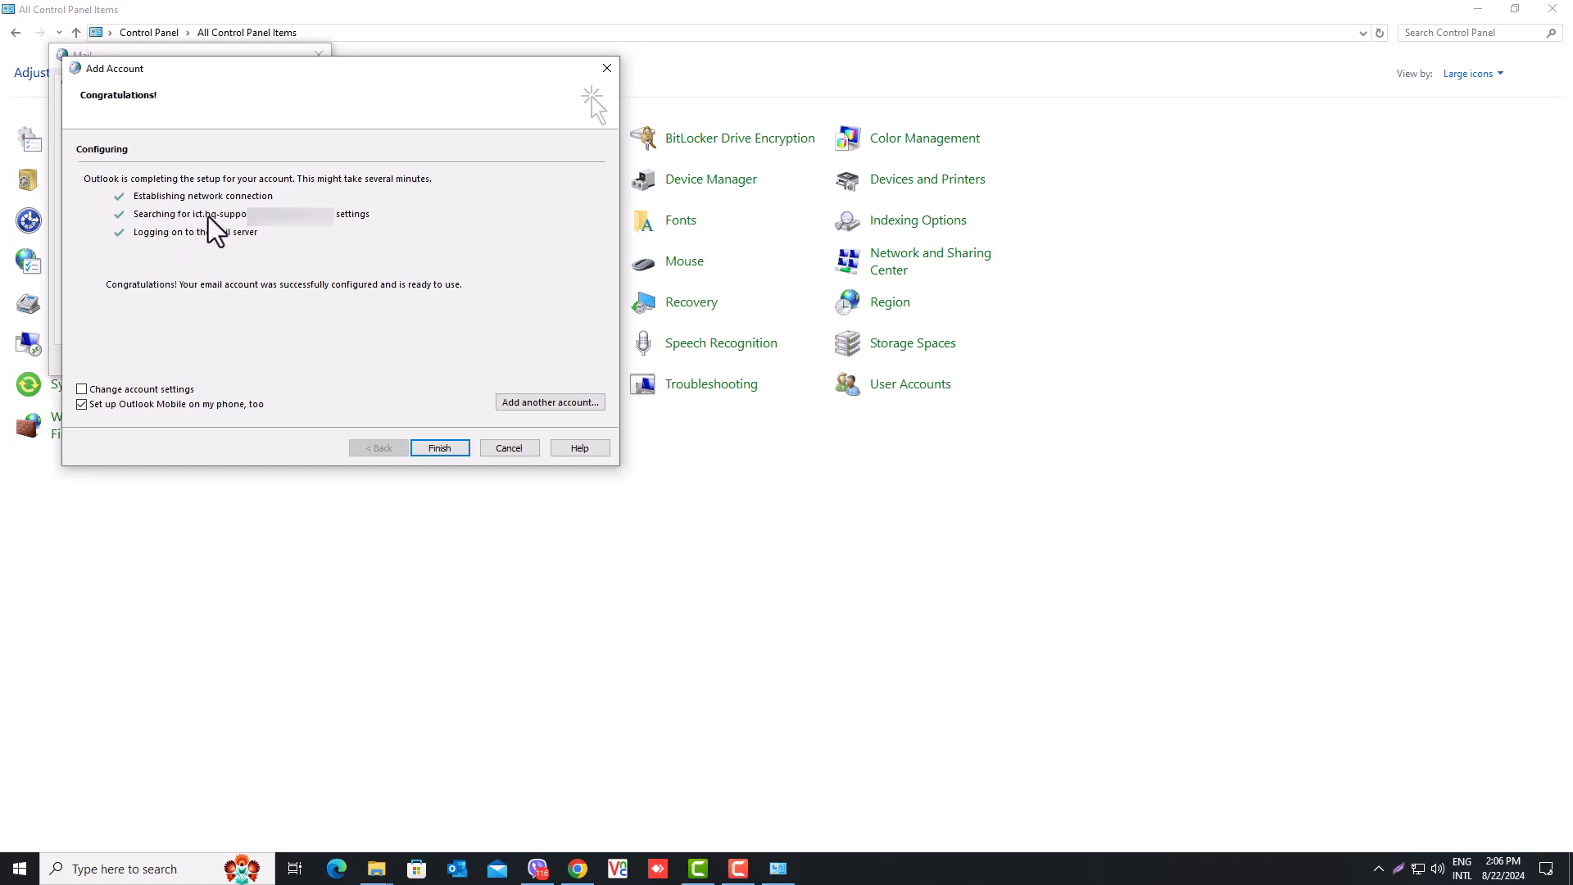
Choose to change the account settings and set the mail to keep offline to All
left_click(81, 389)
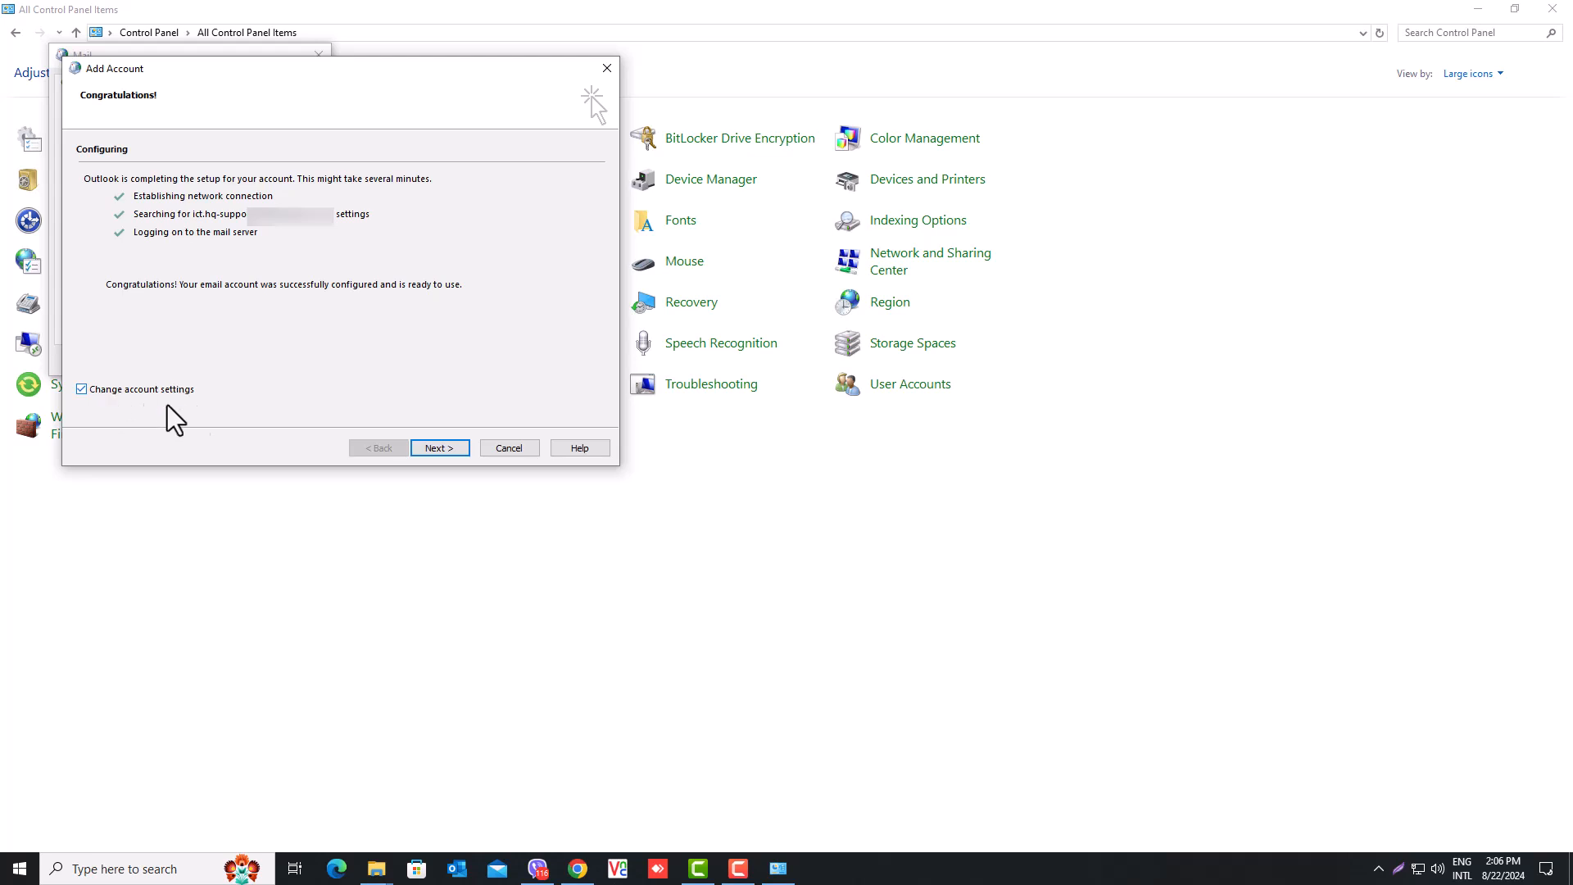
left_click(440, 448)
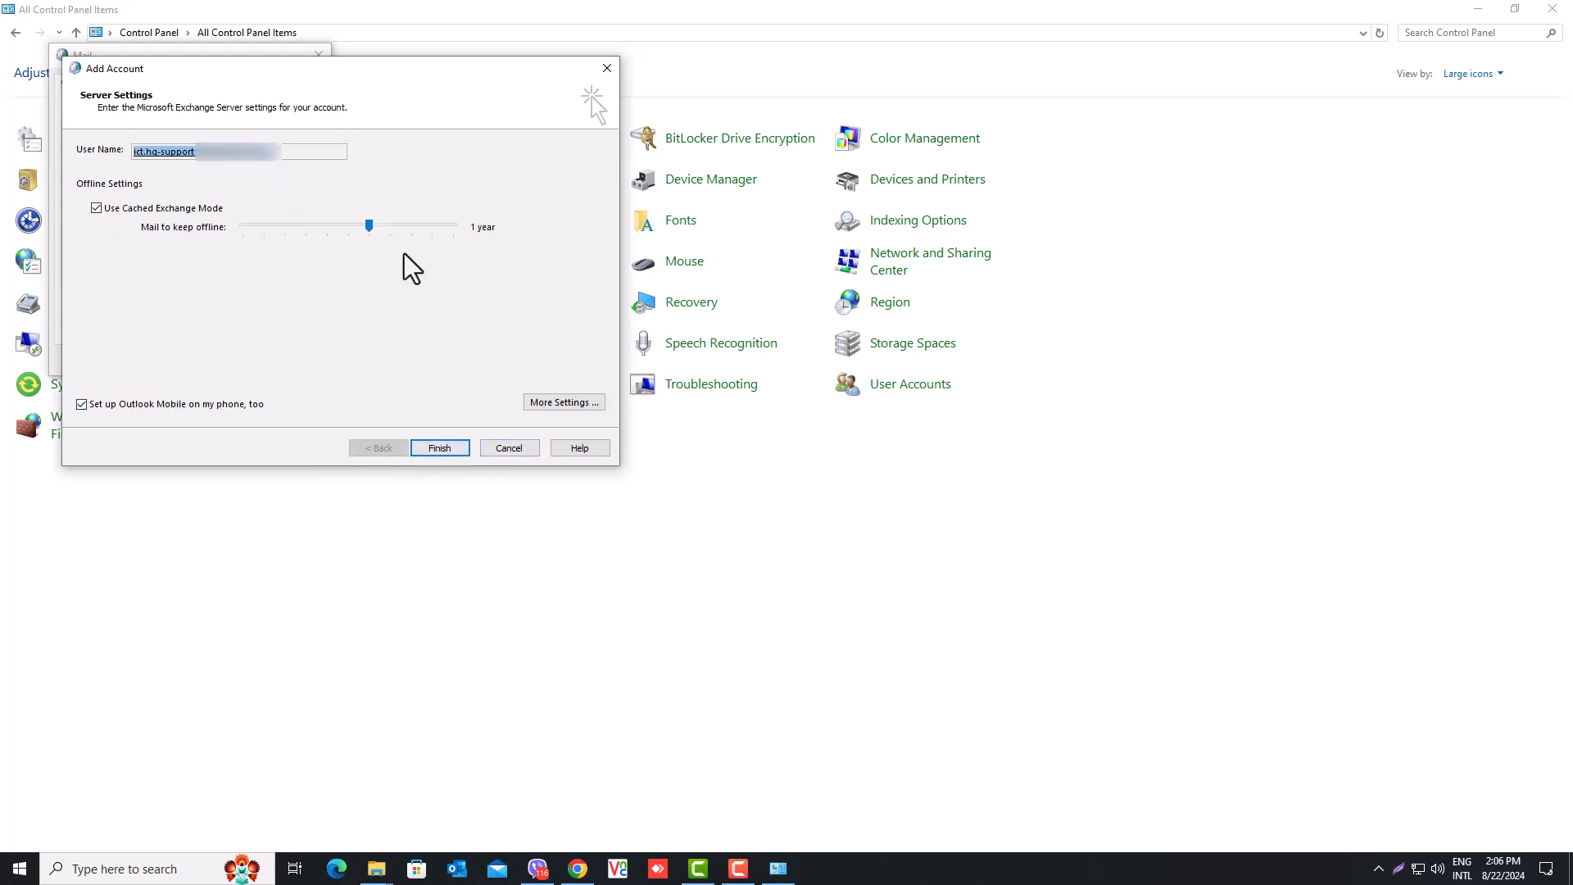
left_click(368, 227)
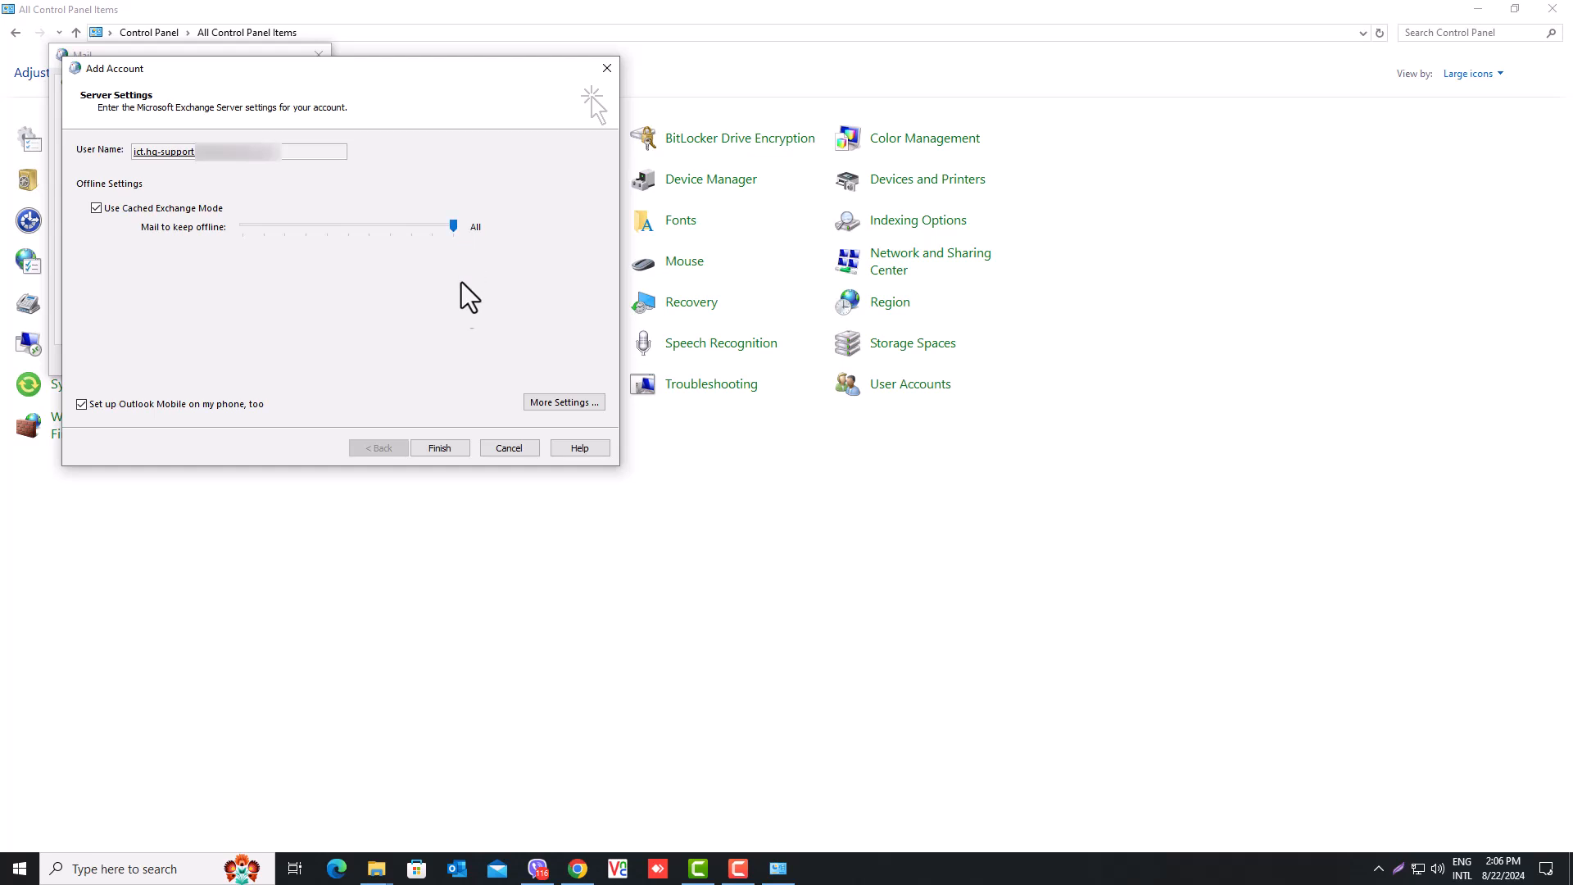
Review the account's additional Microsoft Exchange settings and open the Outlook Data File Settings
left_click(557, 401)
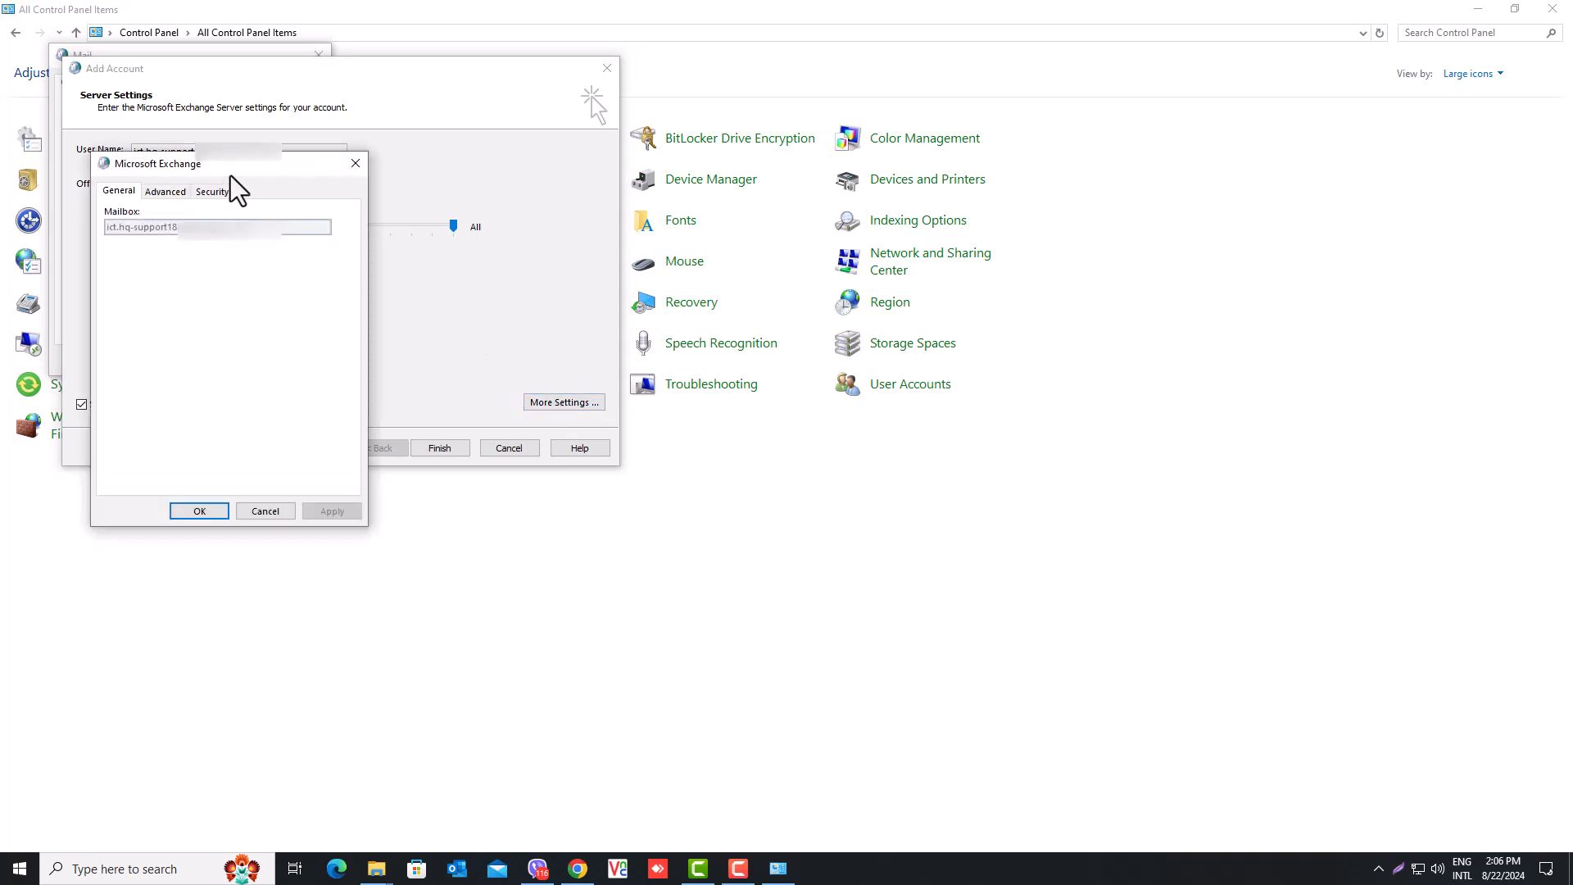
left_click(165, 193)
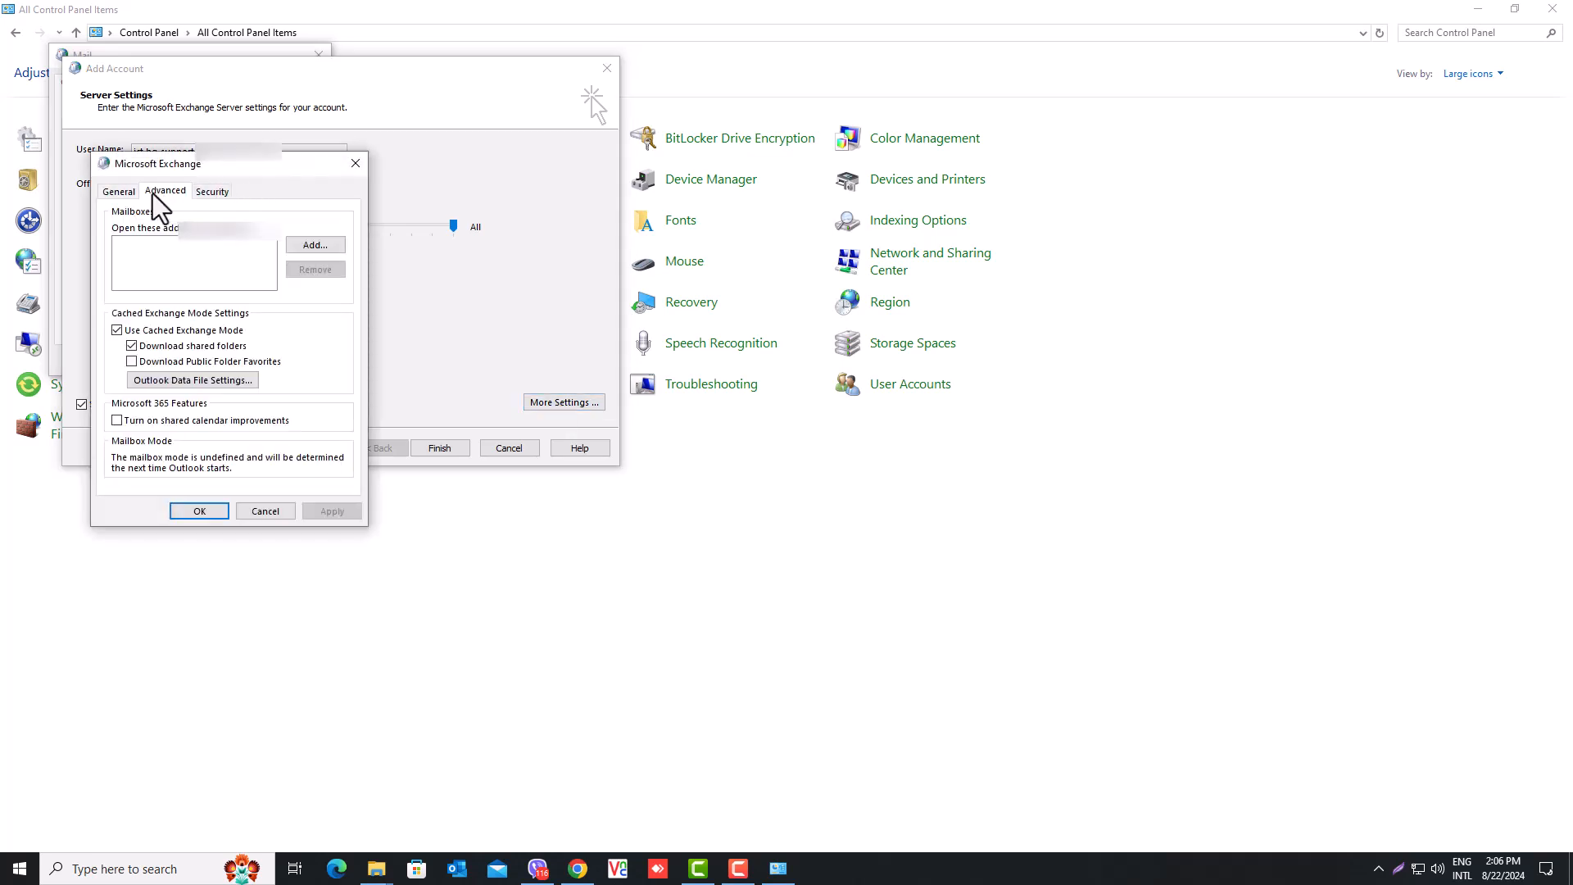
left_click(120, 194)
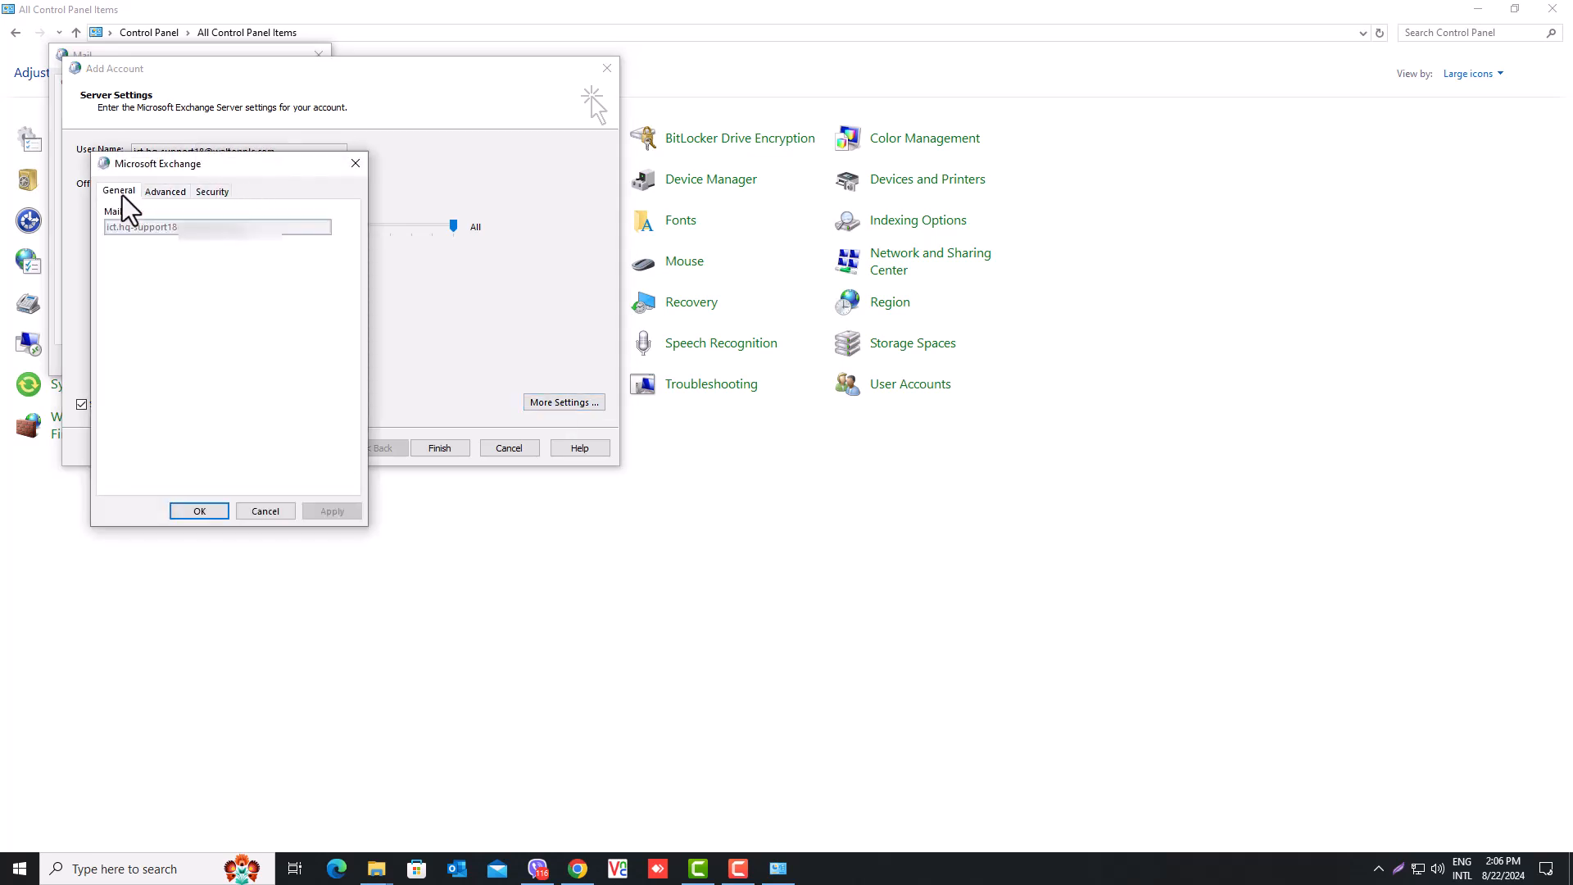
left_click(164, 195)
left_click(215, 200)
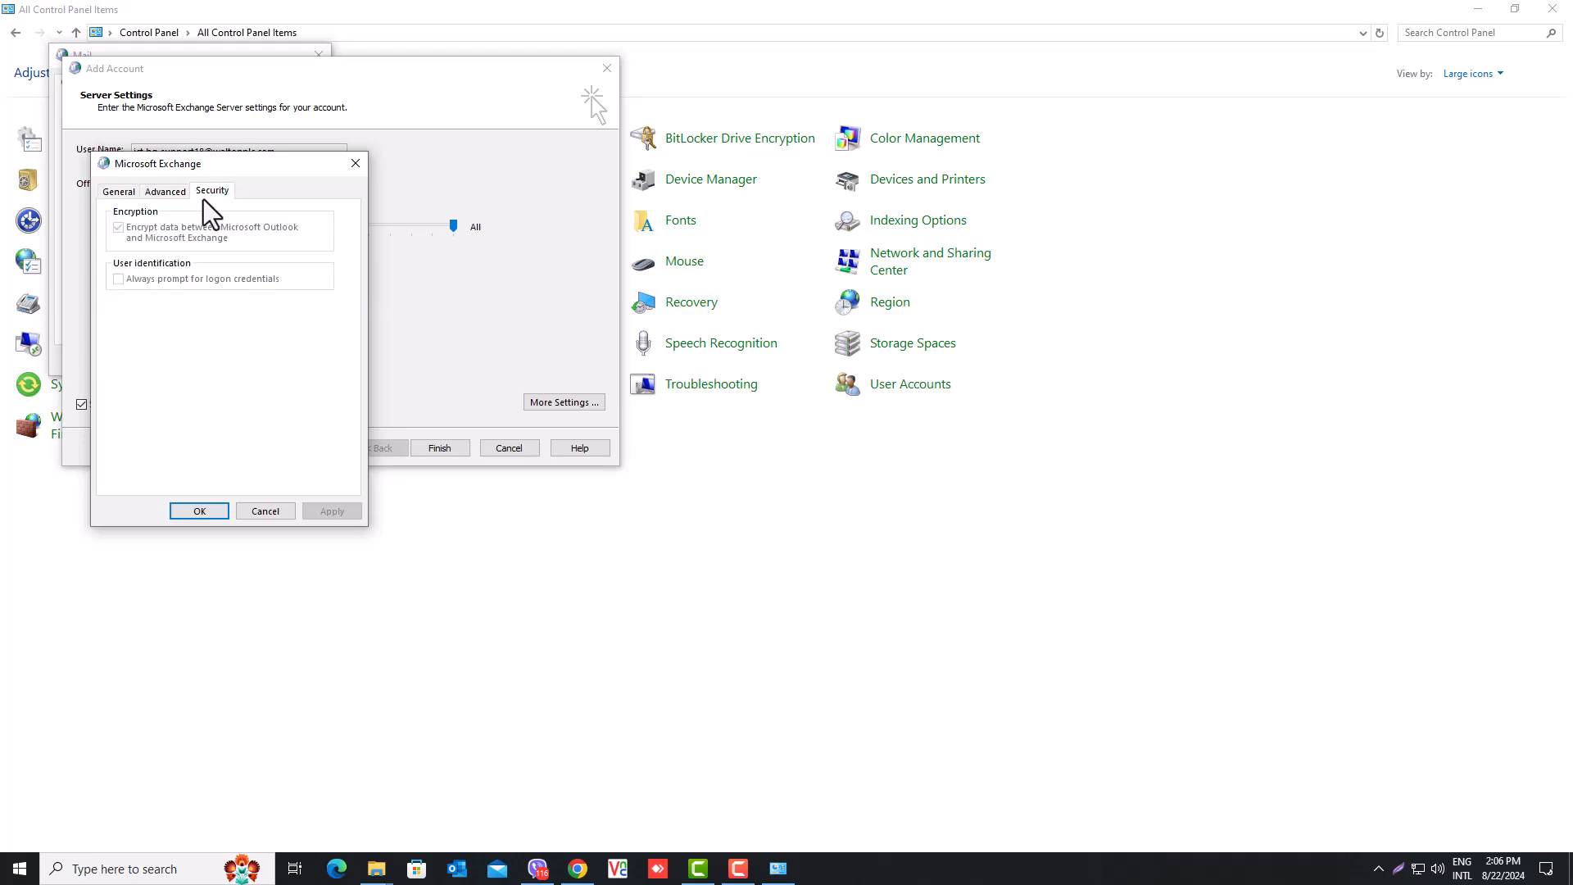
left_click(109, 191)
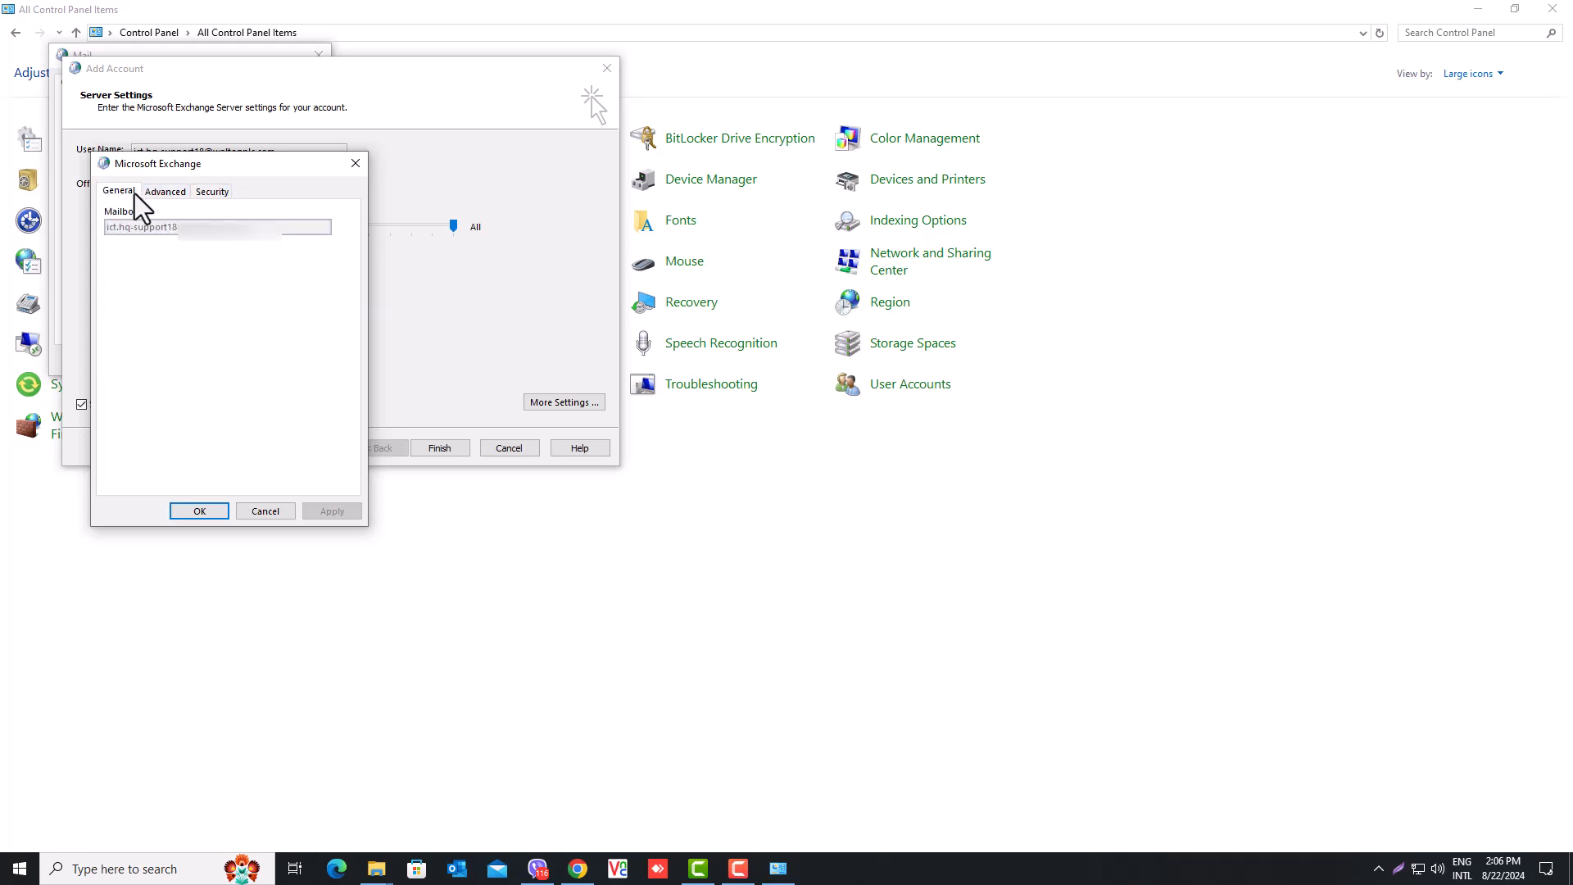
left_click(172, 194)
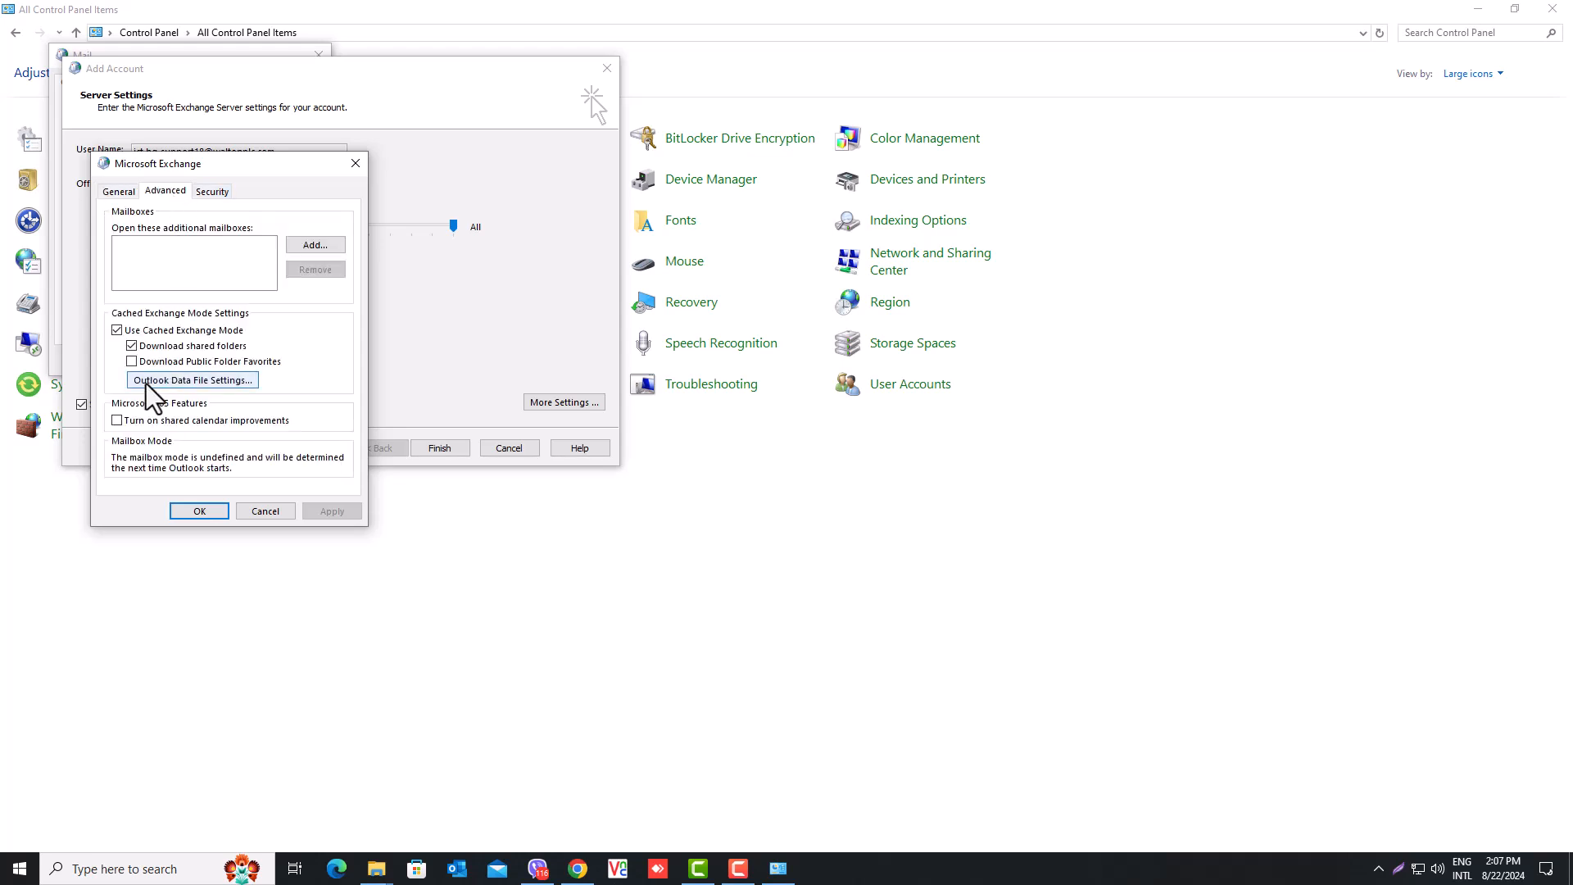
left_click(213, 380)
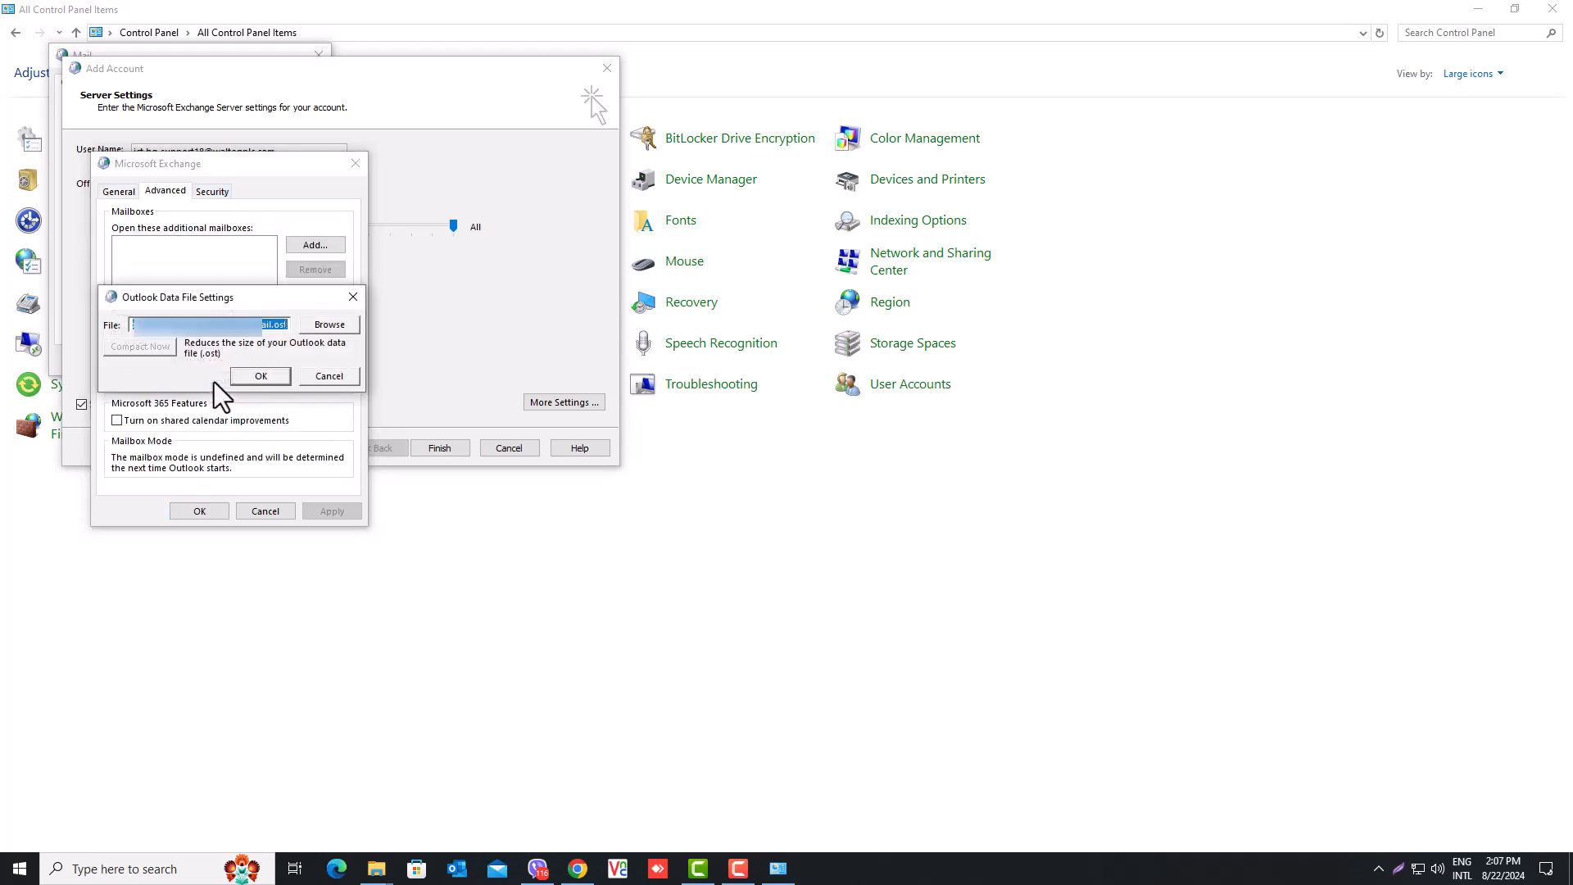
Inspect the current data file path and browse to Local Disk (E:) as the new location for the .ost file
left_click(150, 325)
left_click_drag(273, 330, 283, 329)
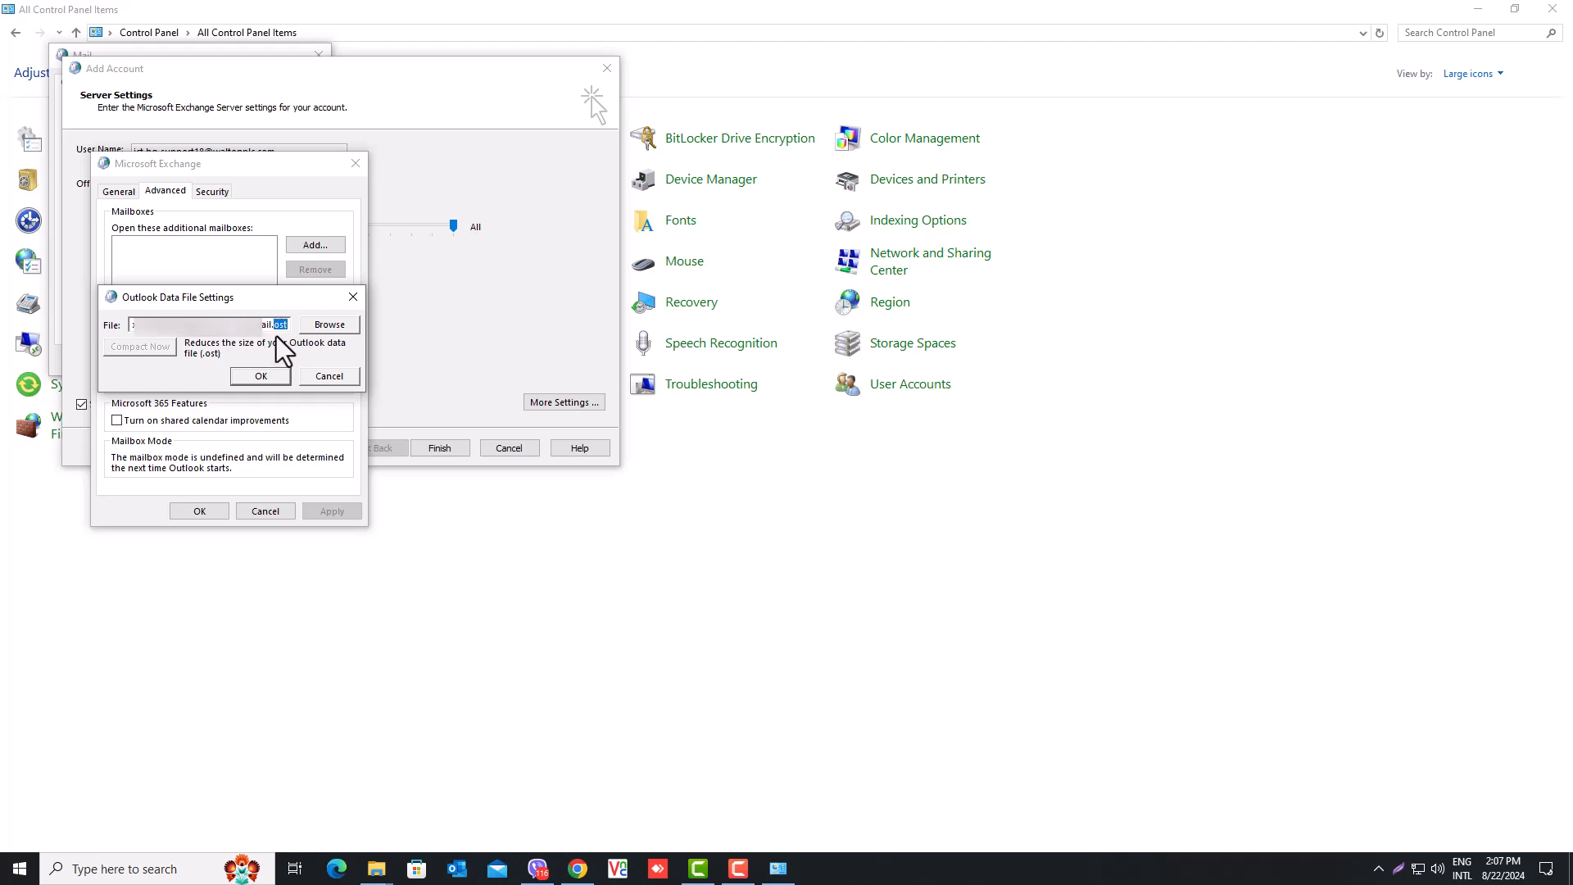
left_click(329, 326)
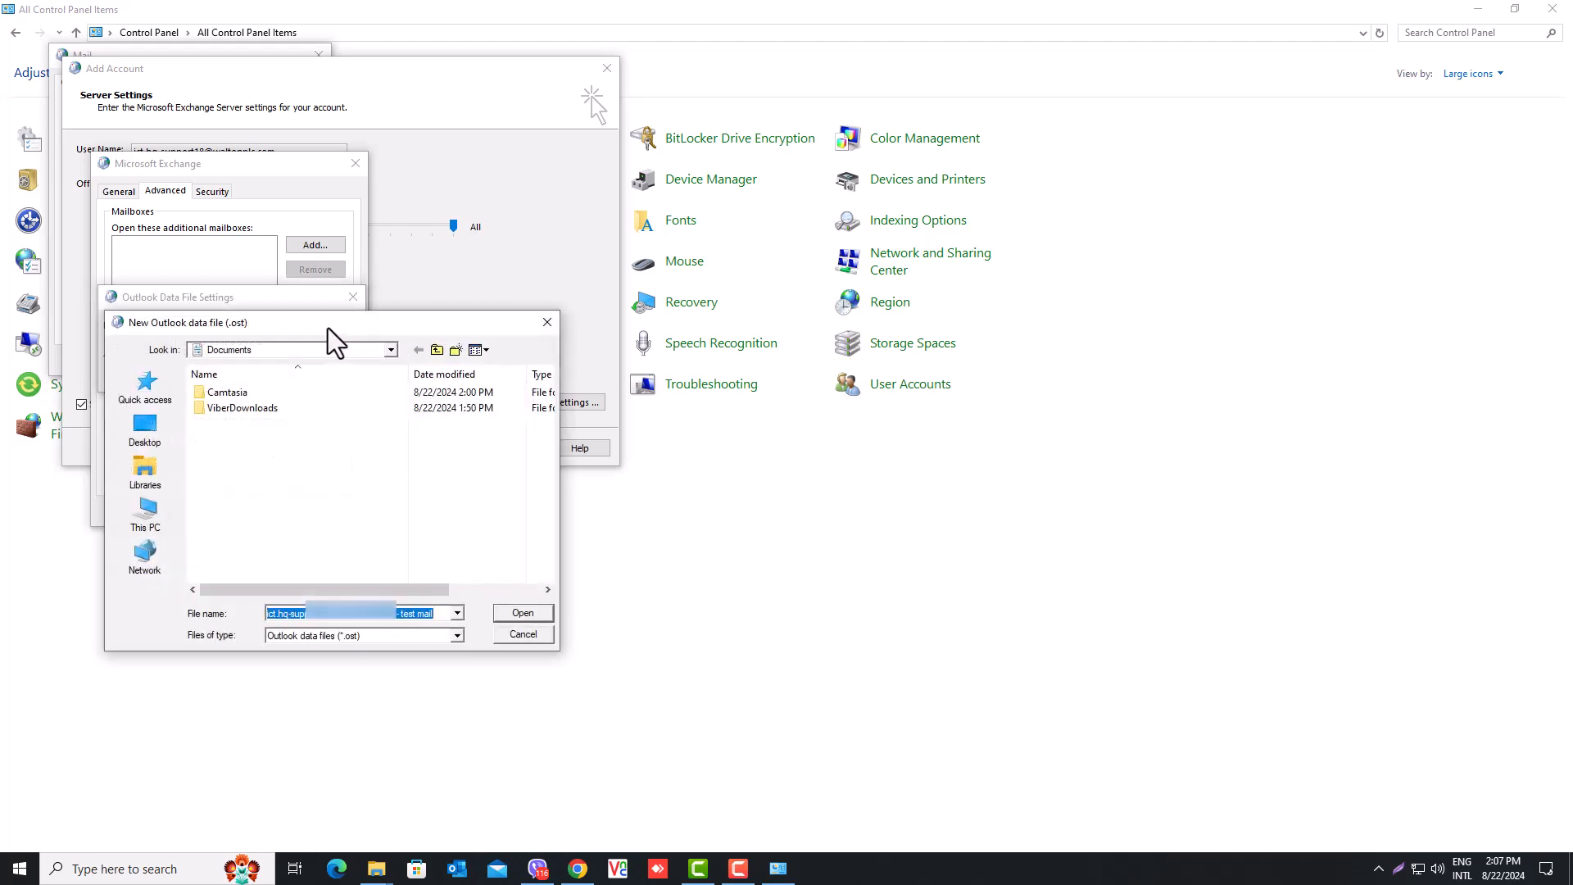
left_click(156, 514)
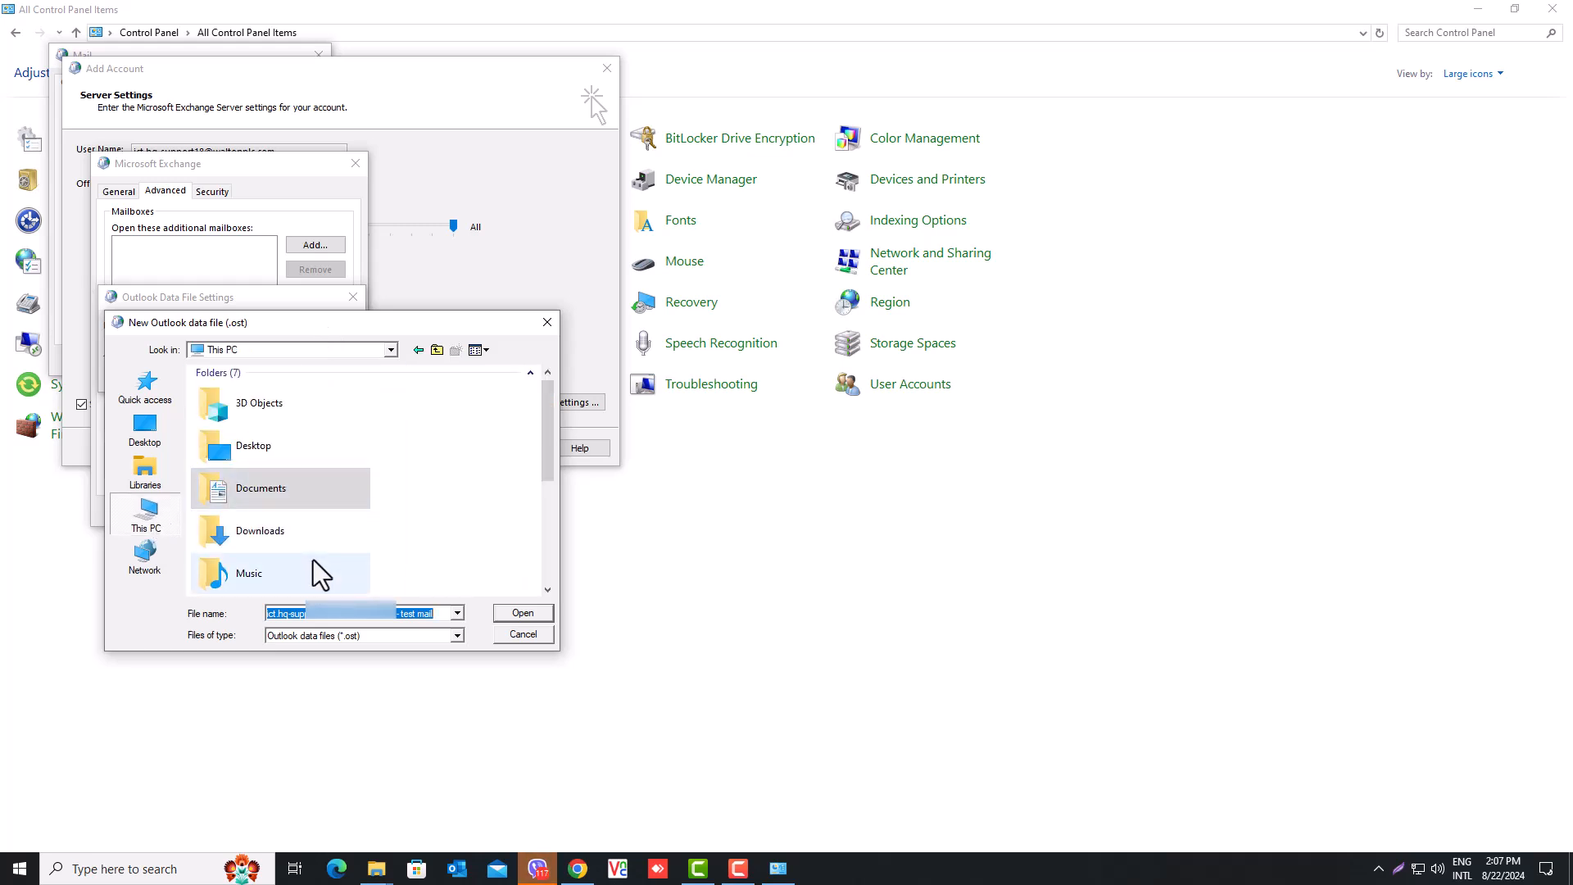
scroll(313, 559, "down", 3)
left_click(230, 542)
double_click(295, 534)
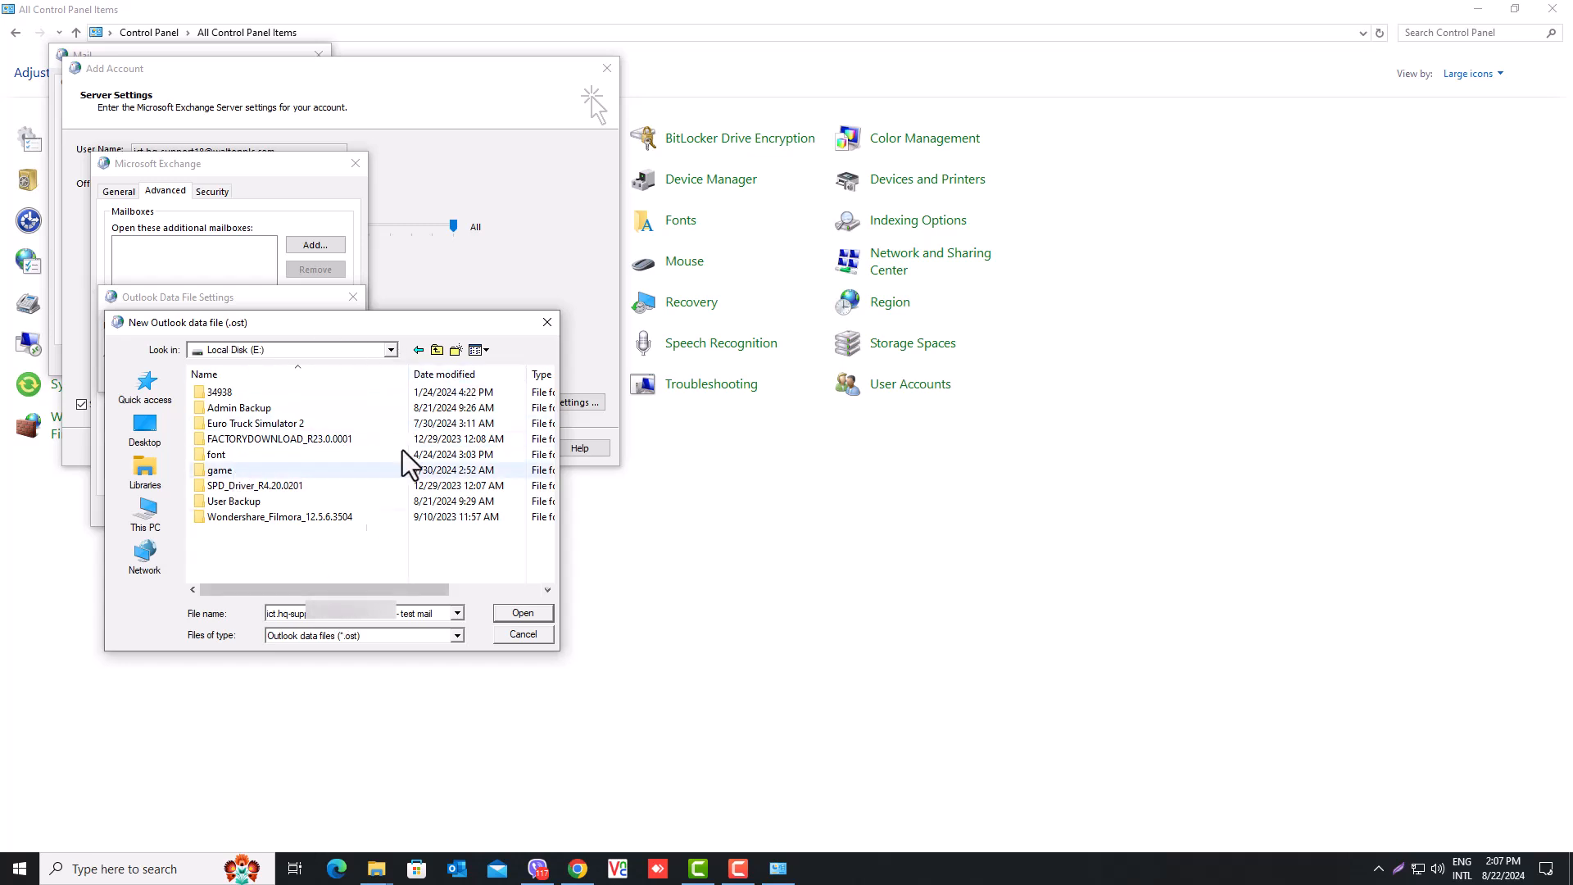
Create a folder named "backup mail" on Local Disk (E:) and open it
left_click(454, 351)
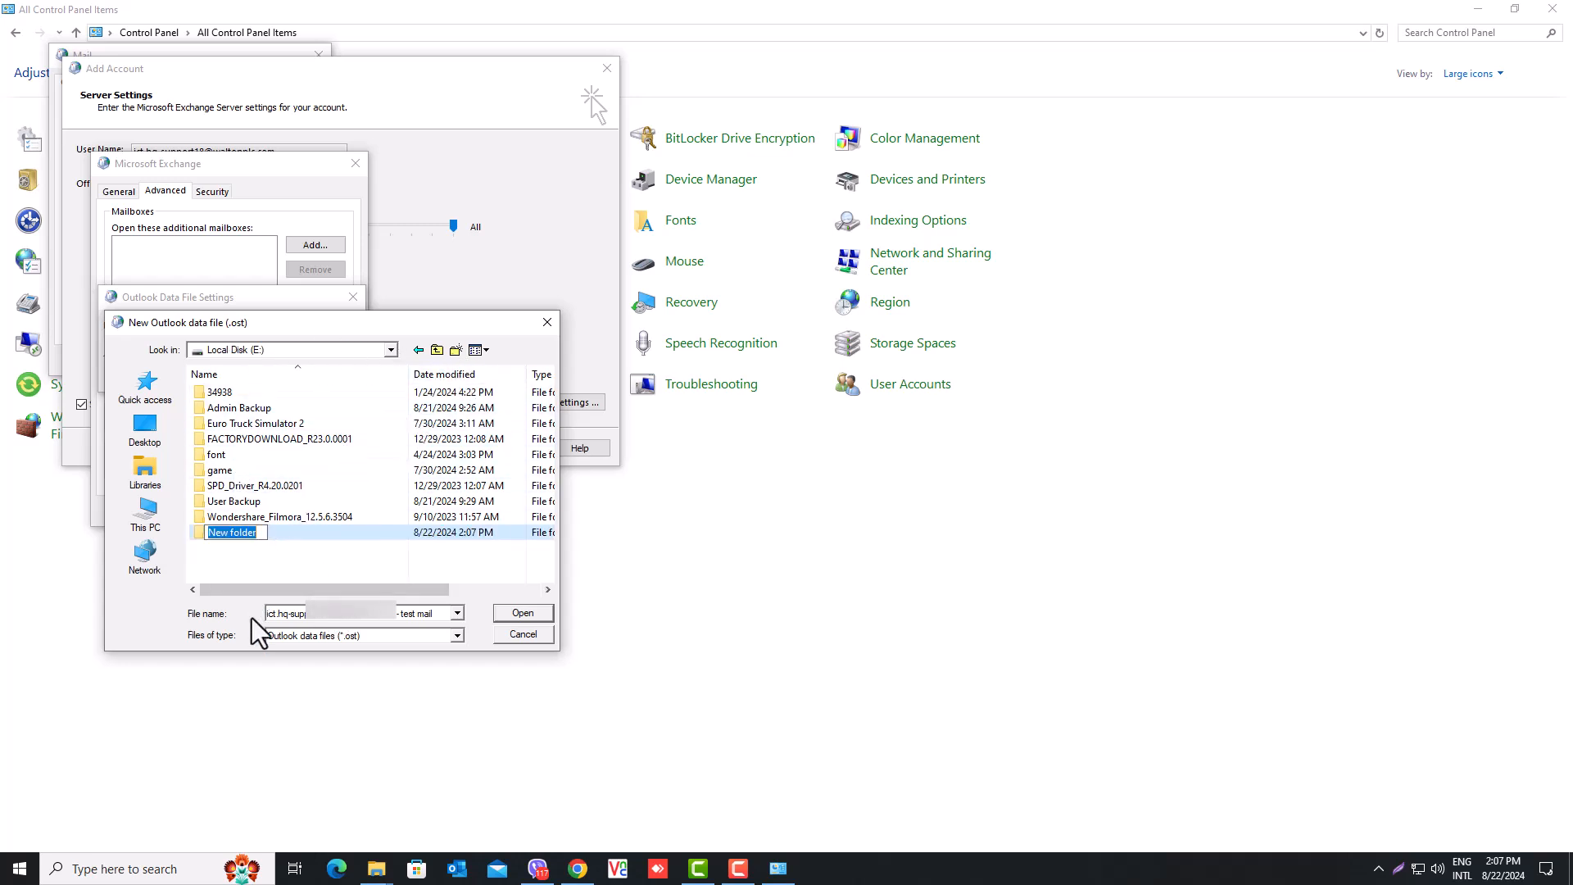
type("backuo")
key("BackSpace")
type("p a")
key("BackSpace")
type("mail")
left_click(302, 532)
double_click(302, 532)
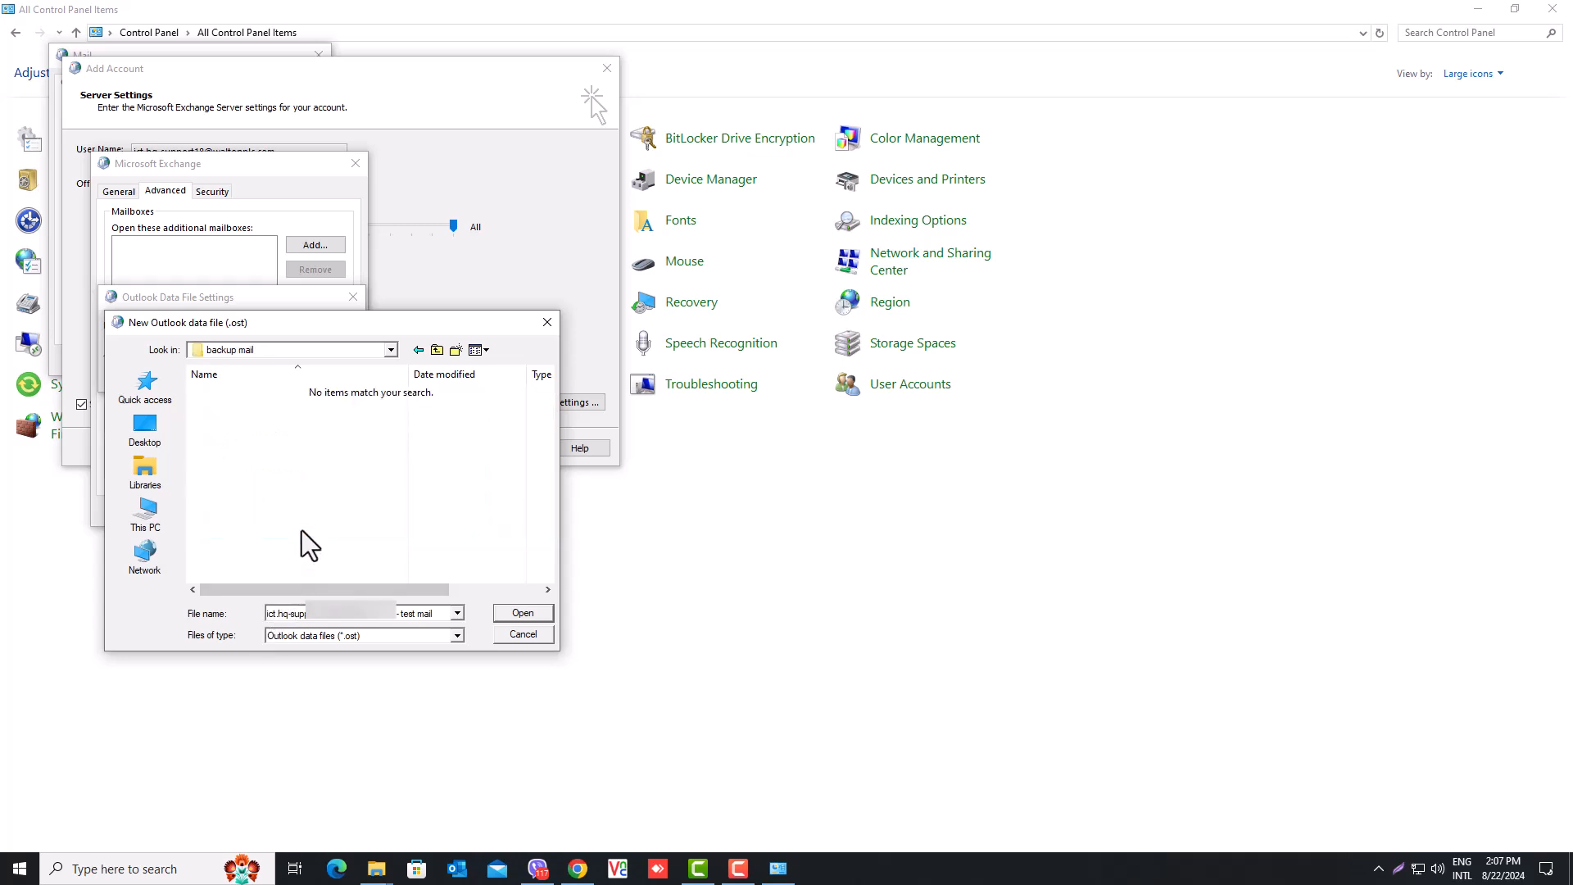
Store the .ost file in the "backup mail" folder, agree to create it, and finish the account setup
left_click(524, 613)
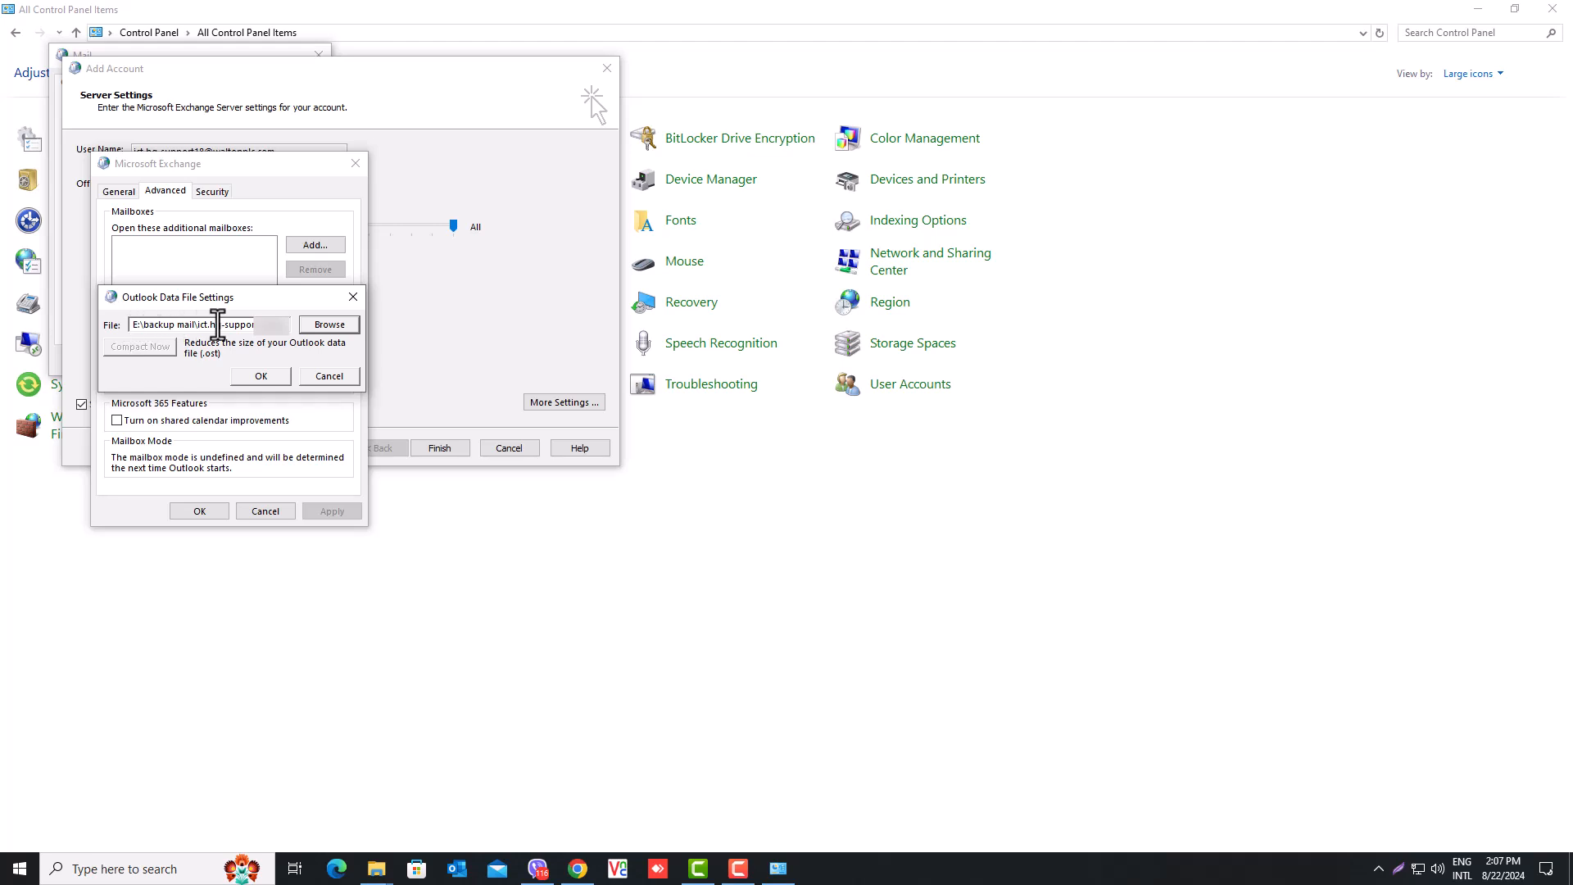
left_click(259, 379)
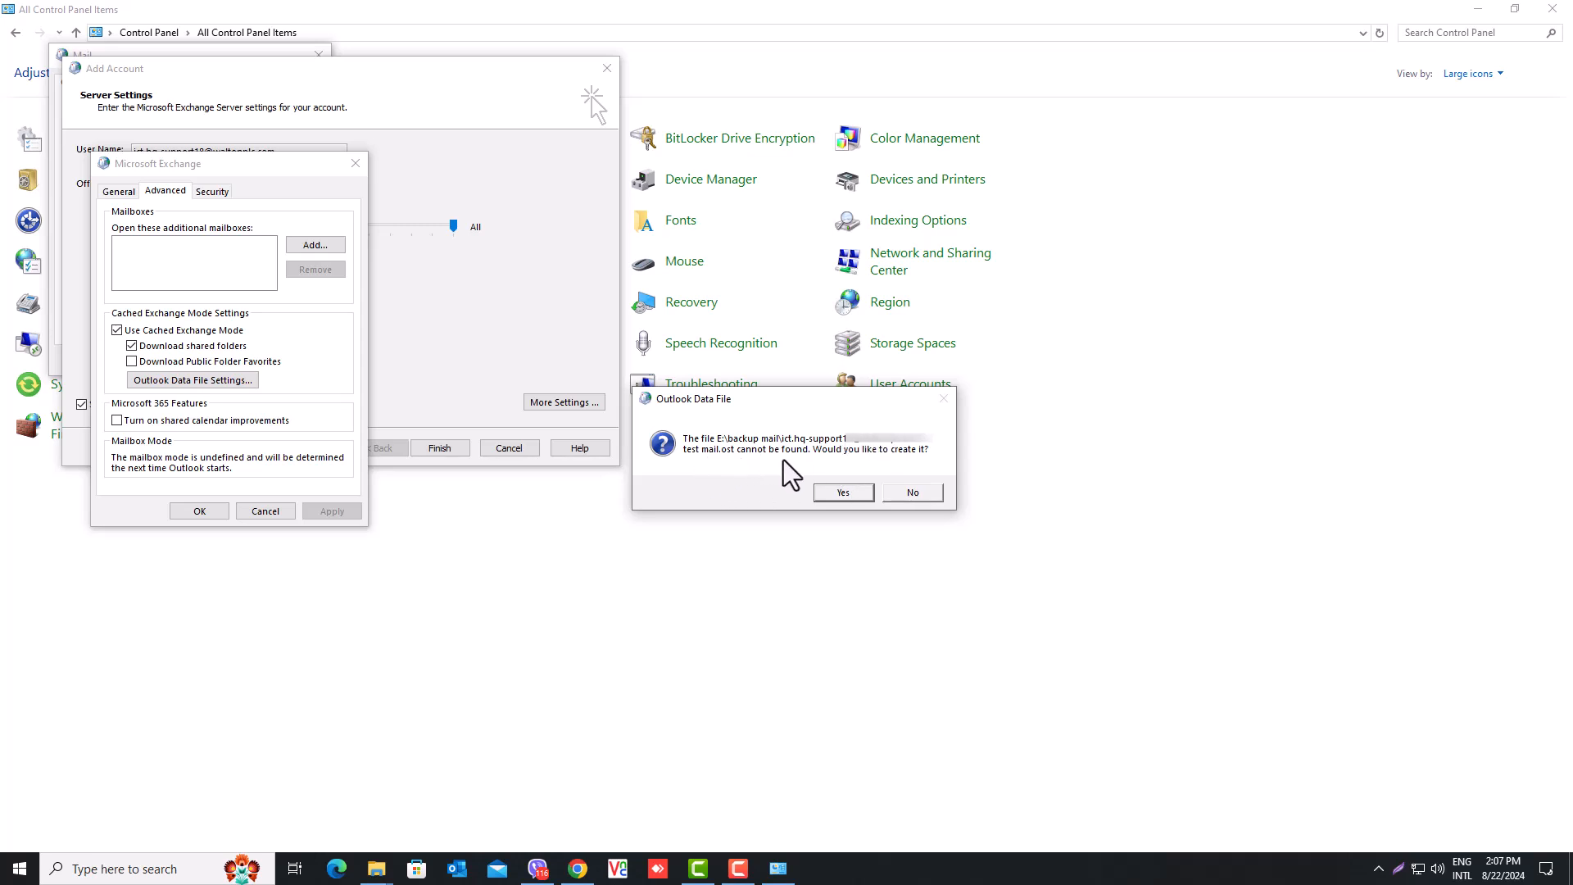
left_click(844, 492)
left_click(197, 512)
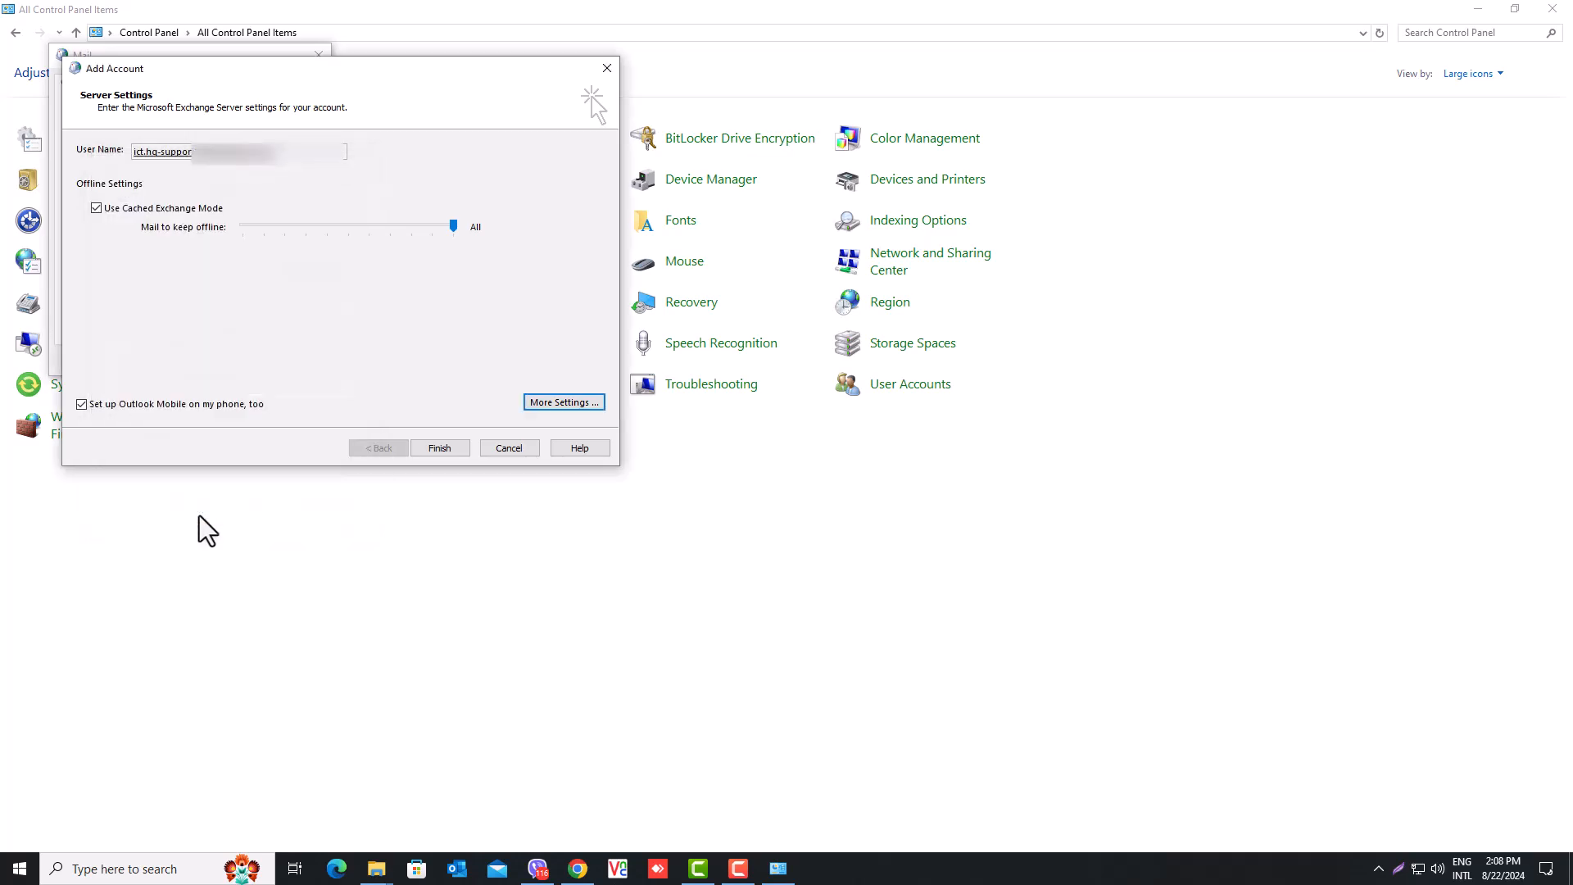
left_click(437, 448)
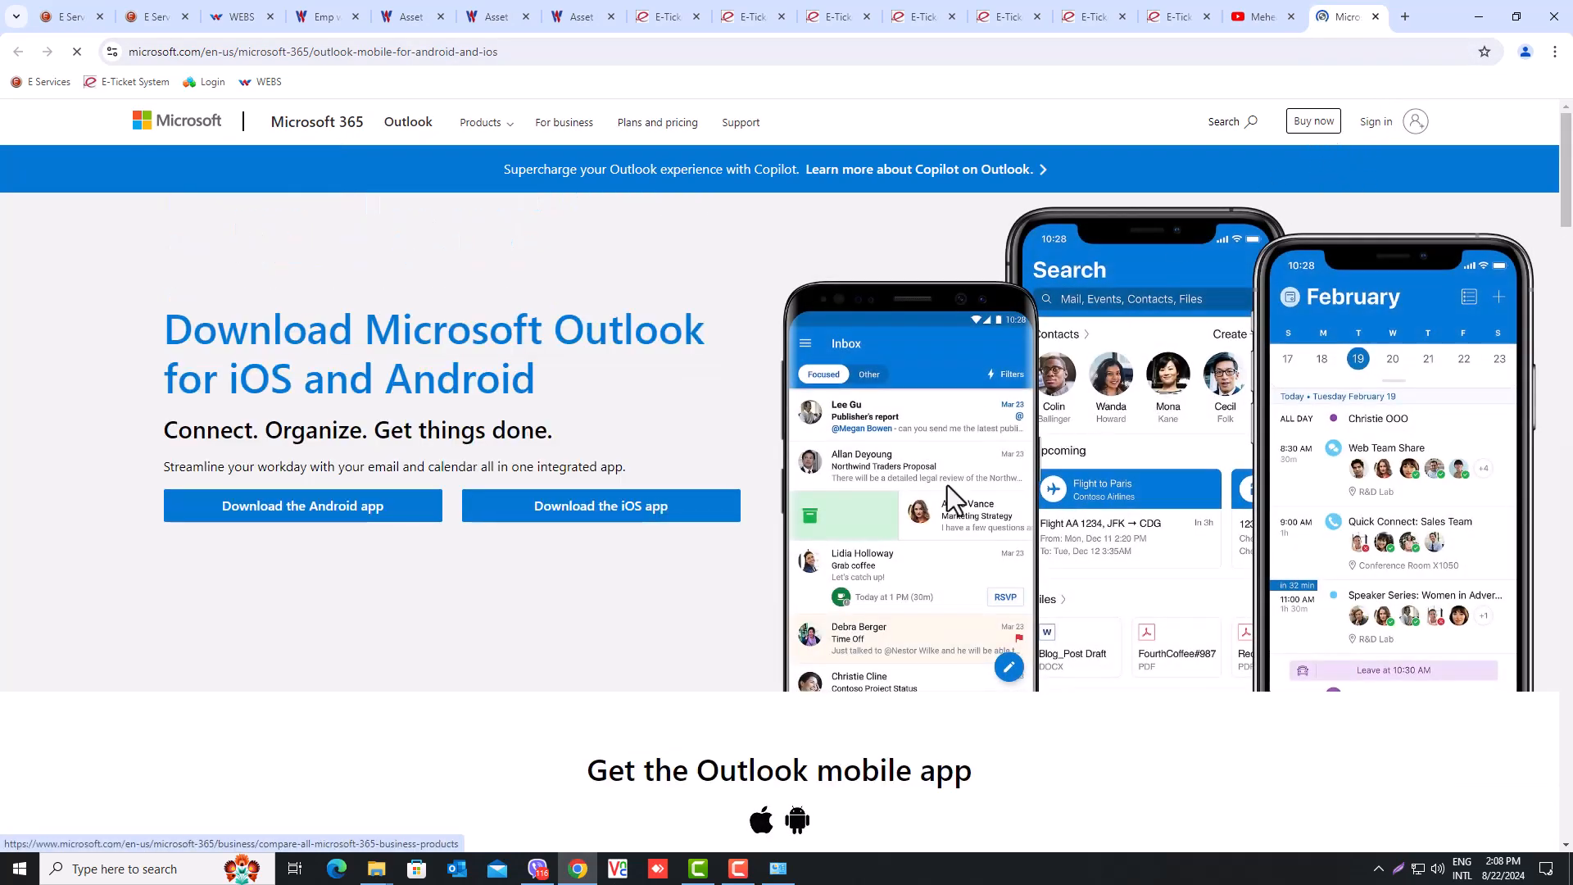
Look over the Outlook mobile app download page and its QR code, and minimize the browser
scroll(1080, 320, "down", 7)
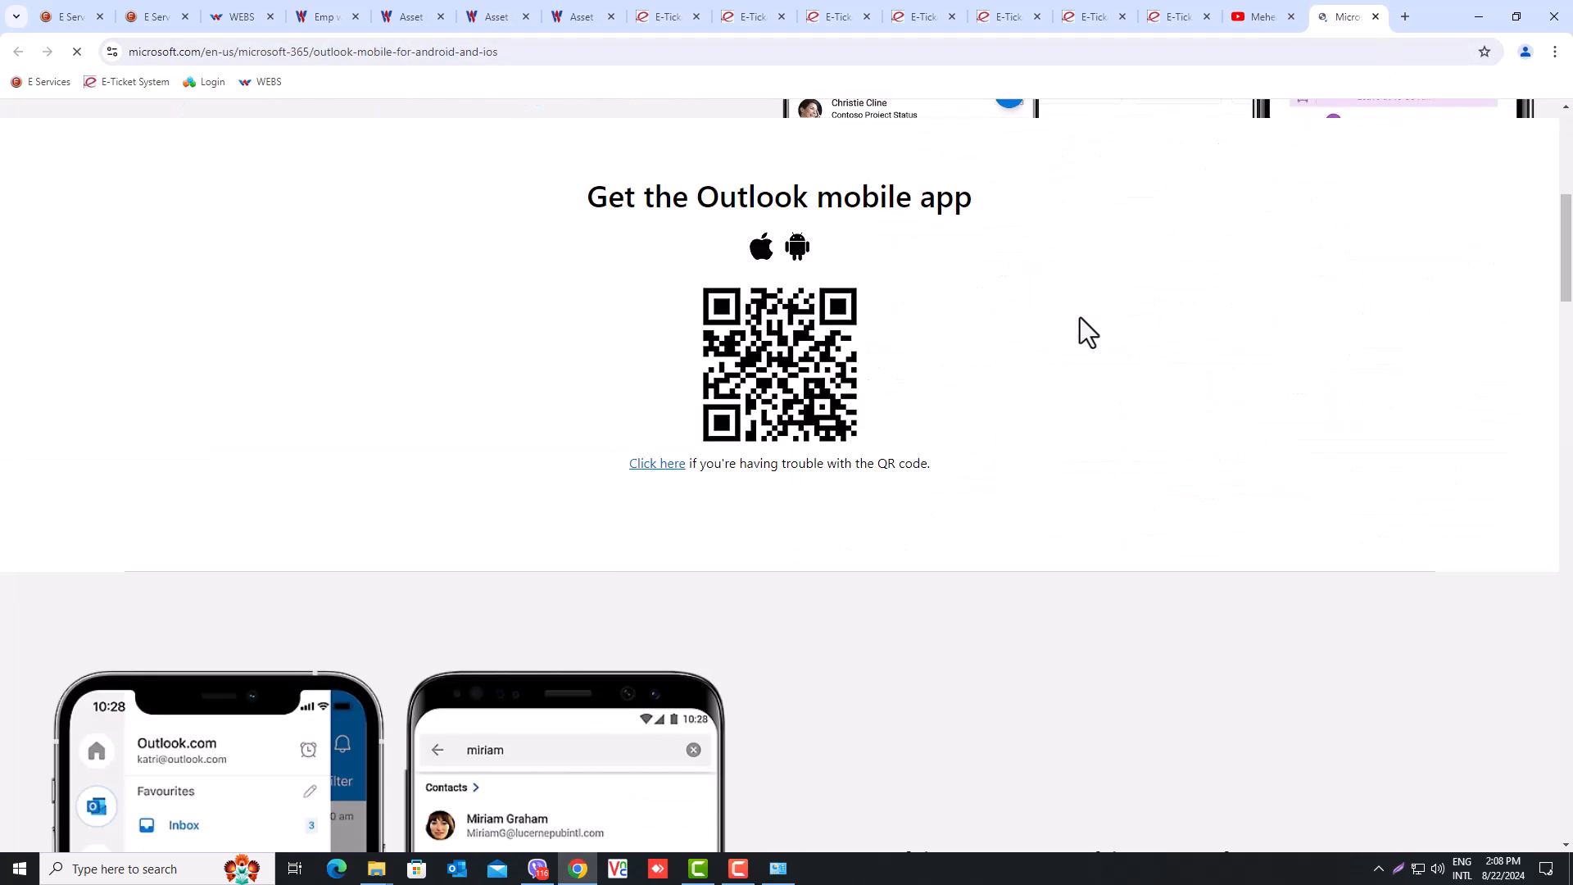
scroll(574, 238, "up", 1)
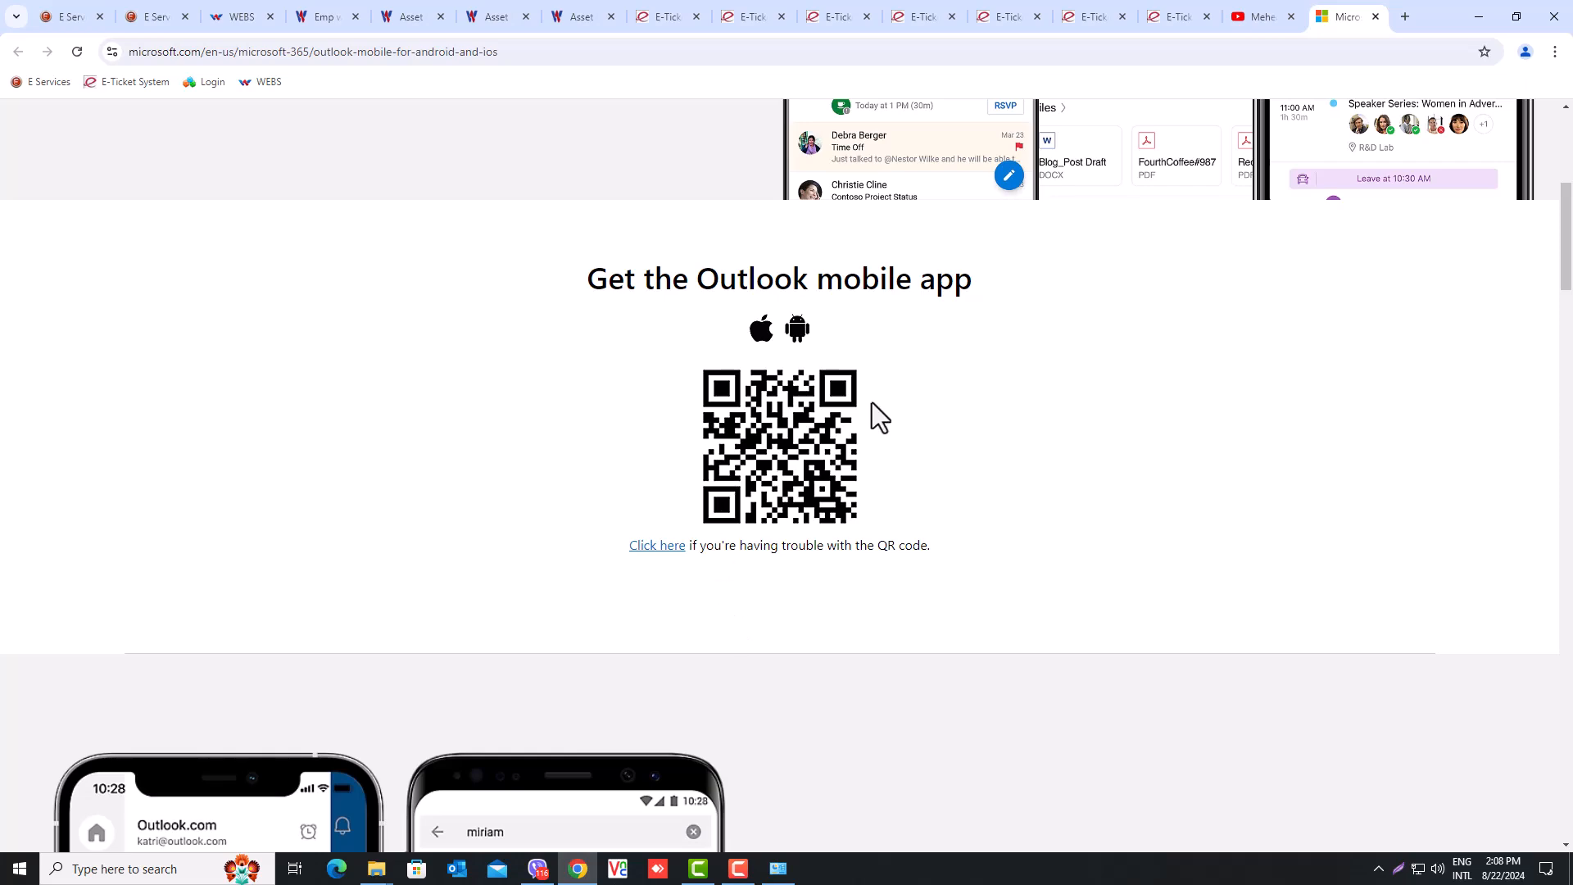
scroll(718, 449, "down", 5)
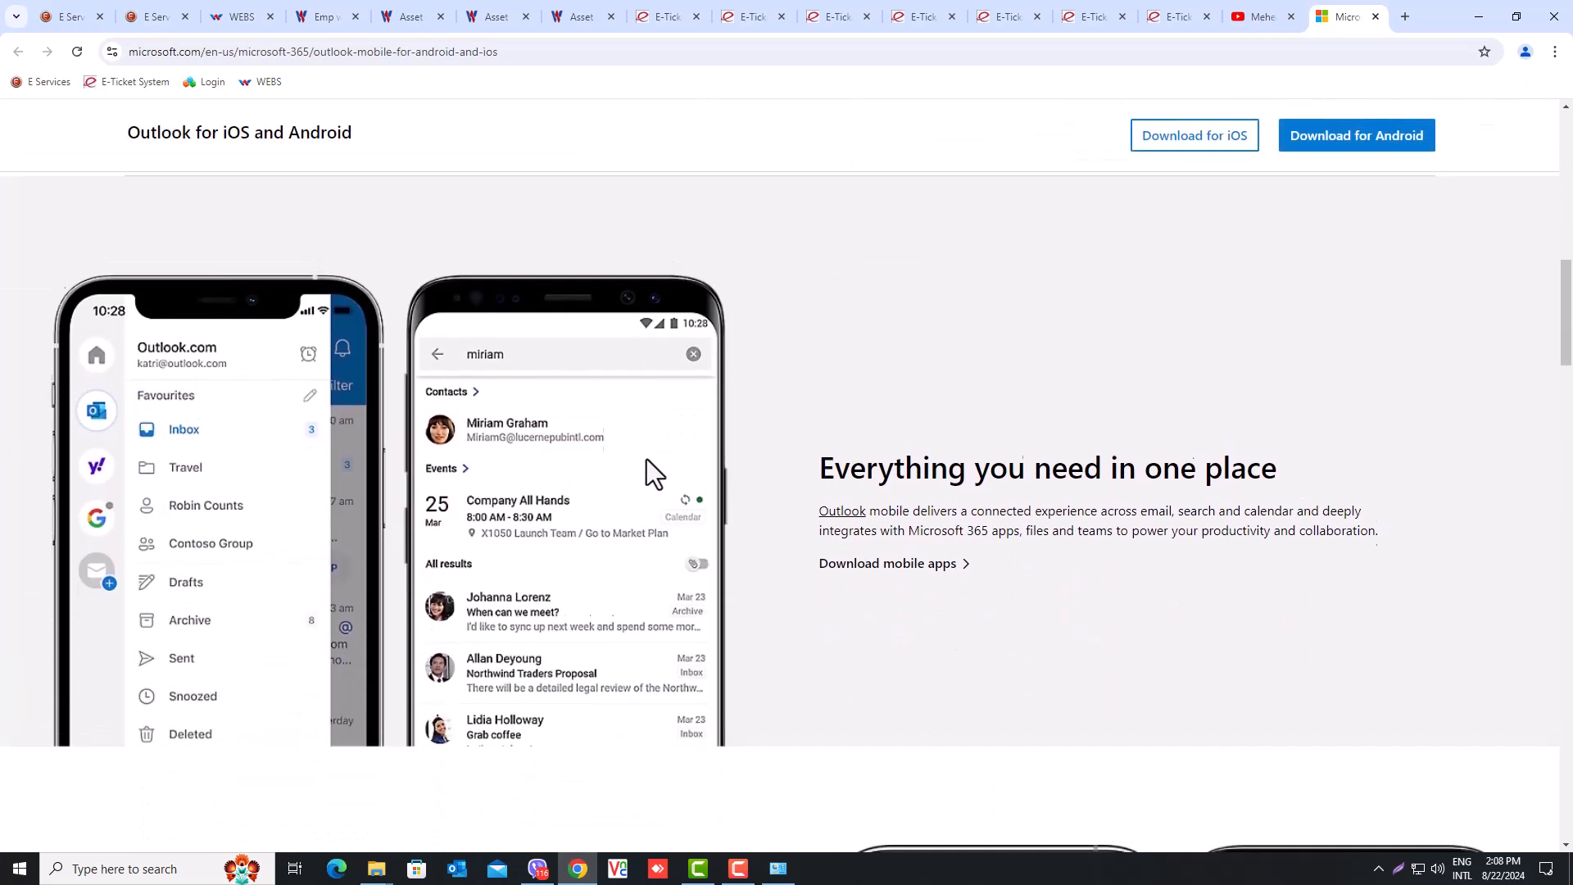
scroll(646, 460, "up", 5)
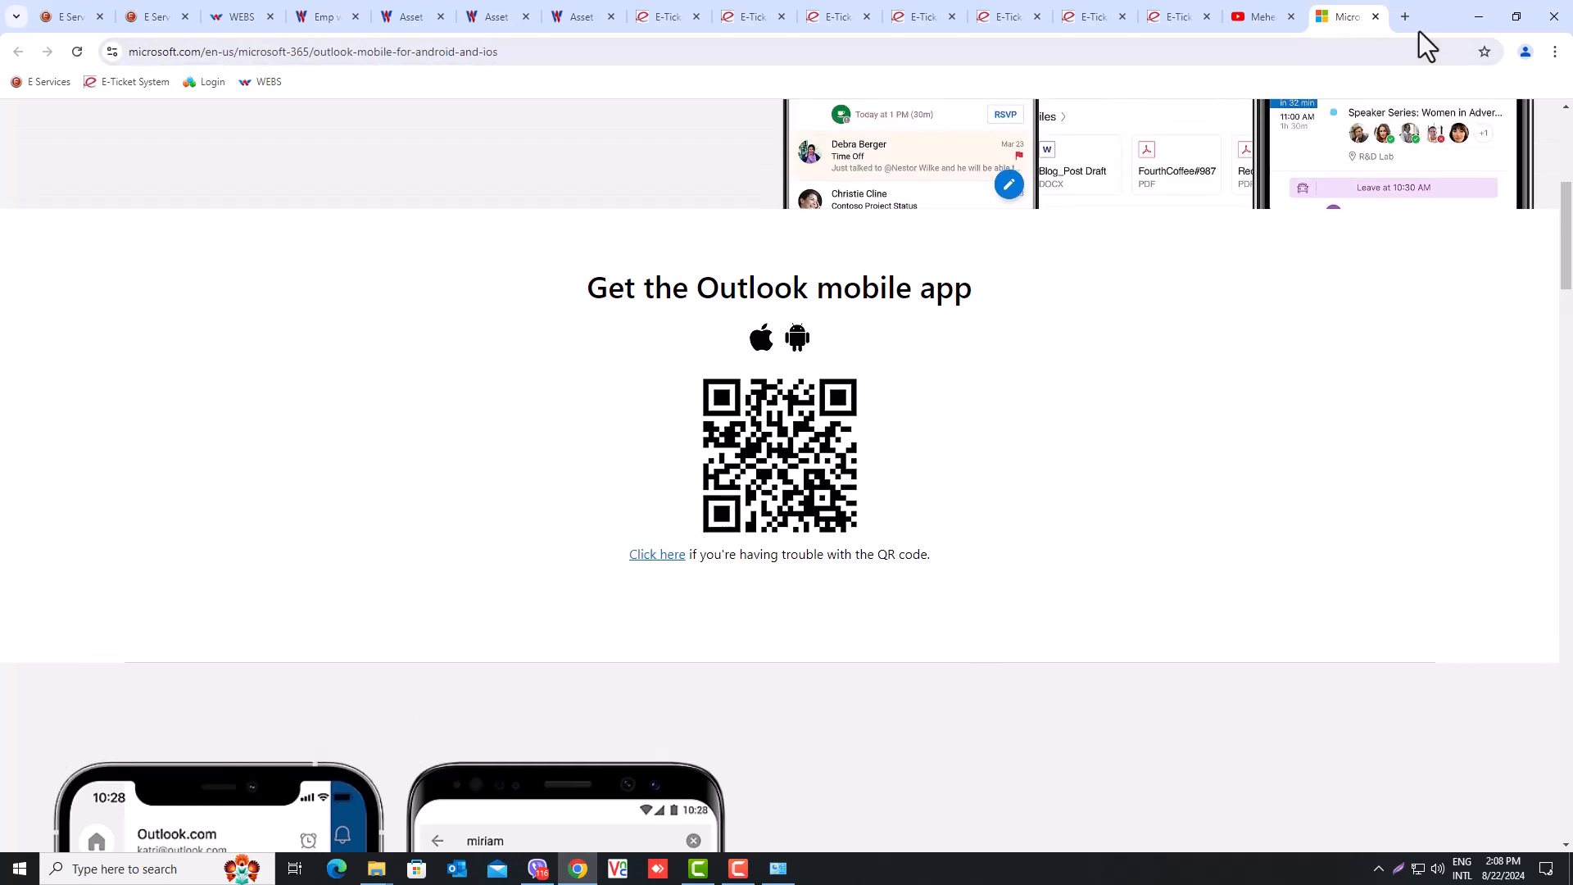
left_click(1479, 17)
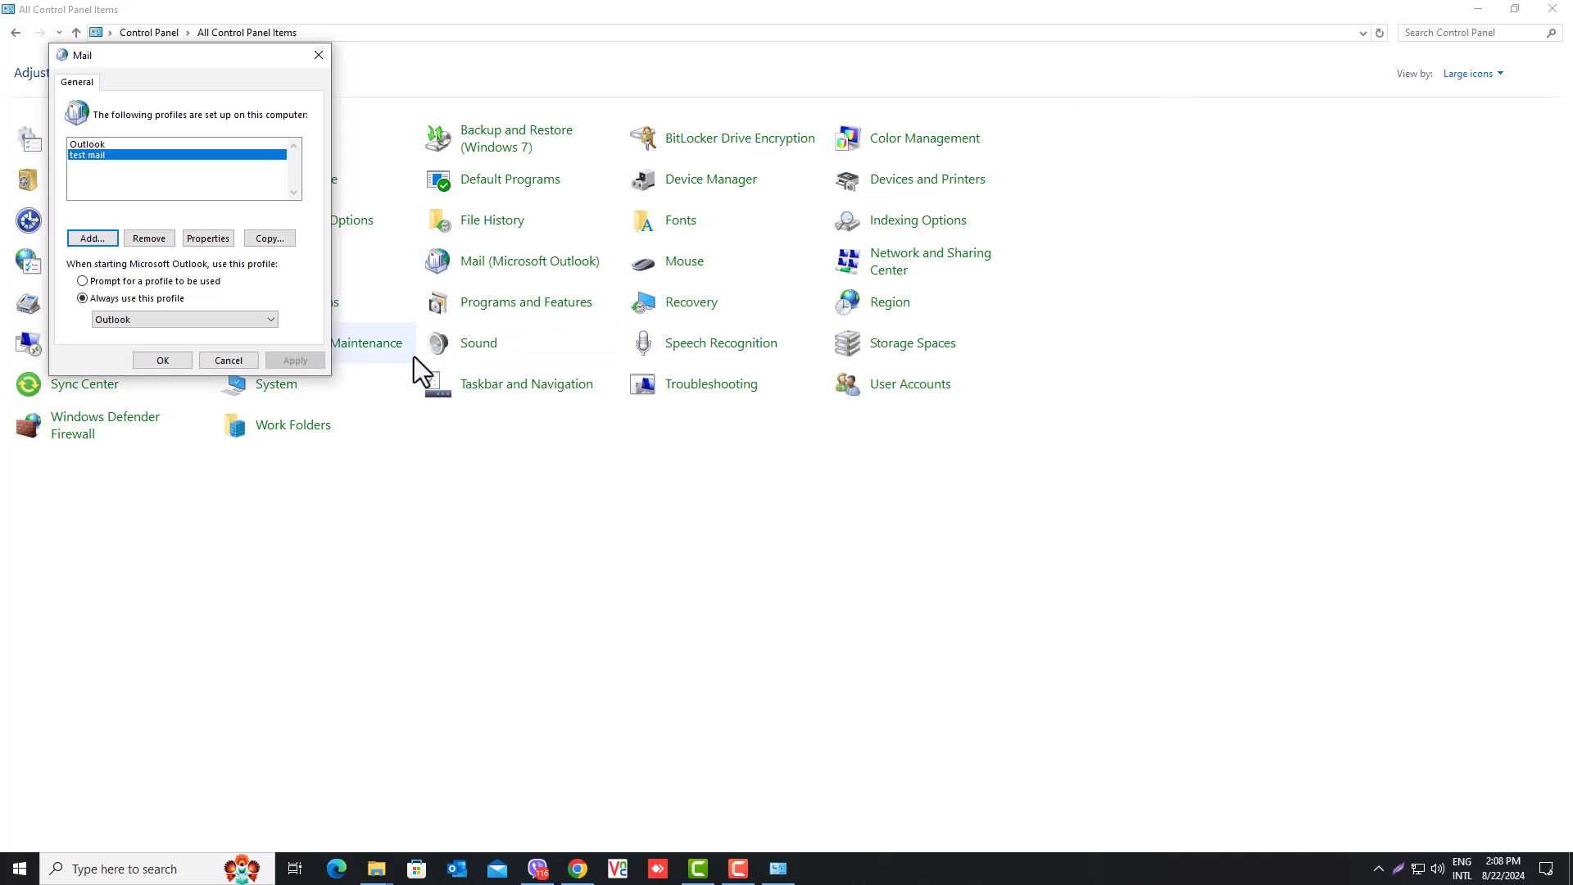
Set "test mail" as the profile Outlook always uses at startup and apply the change
left_click(92, 156)
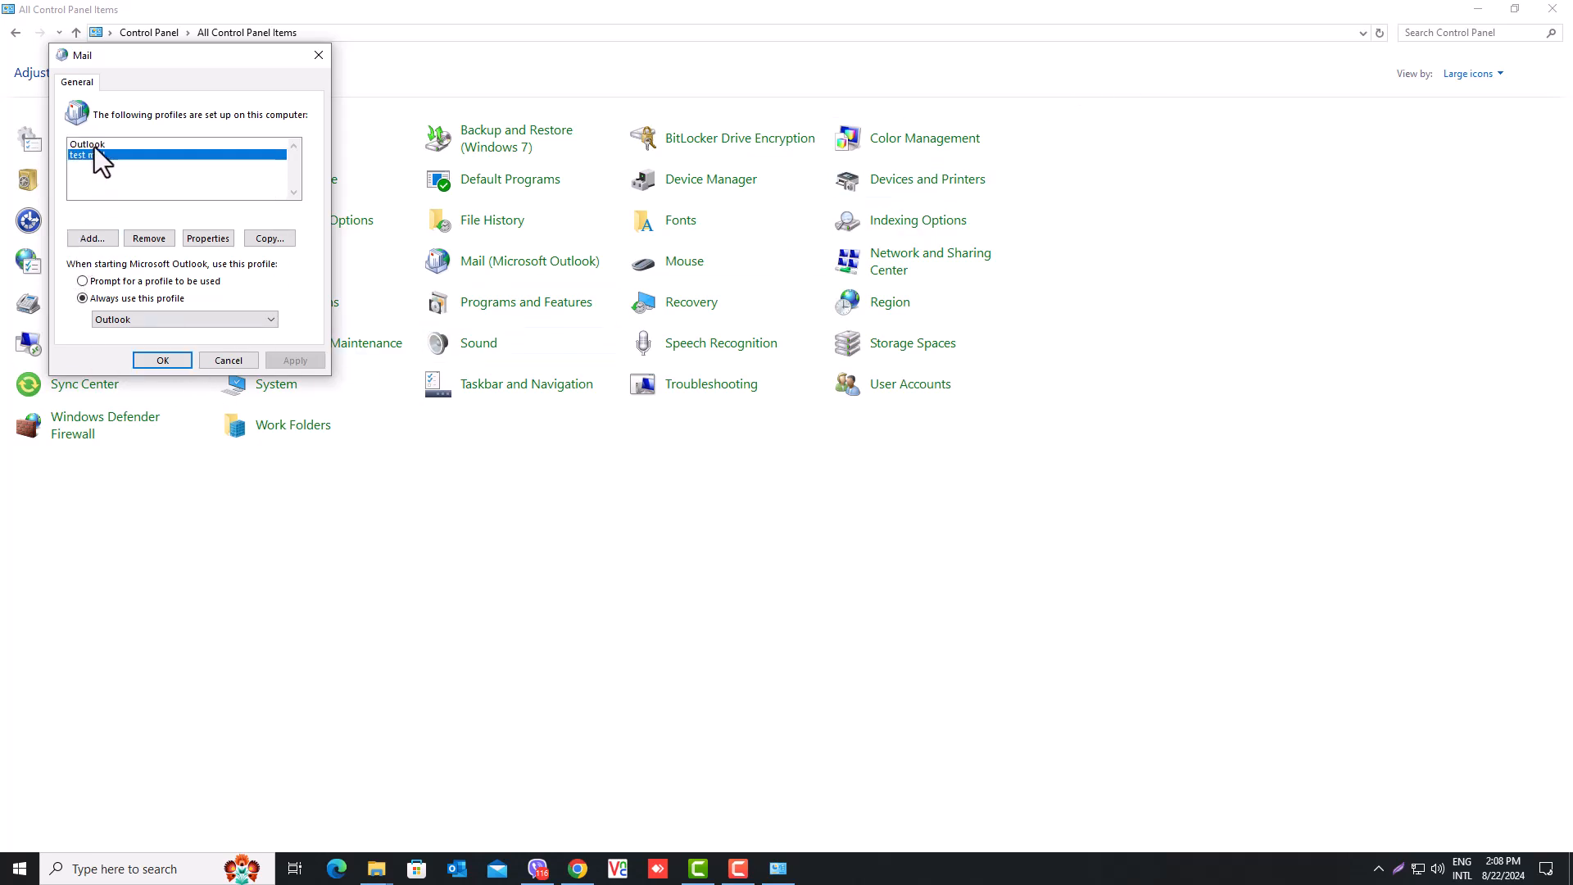
left_click(95, 146)
left_click(99, 160)
left_click(229, 321)
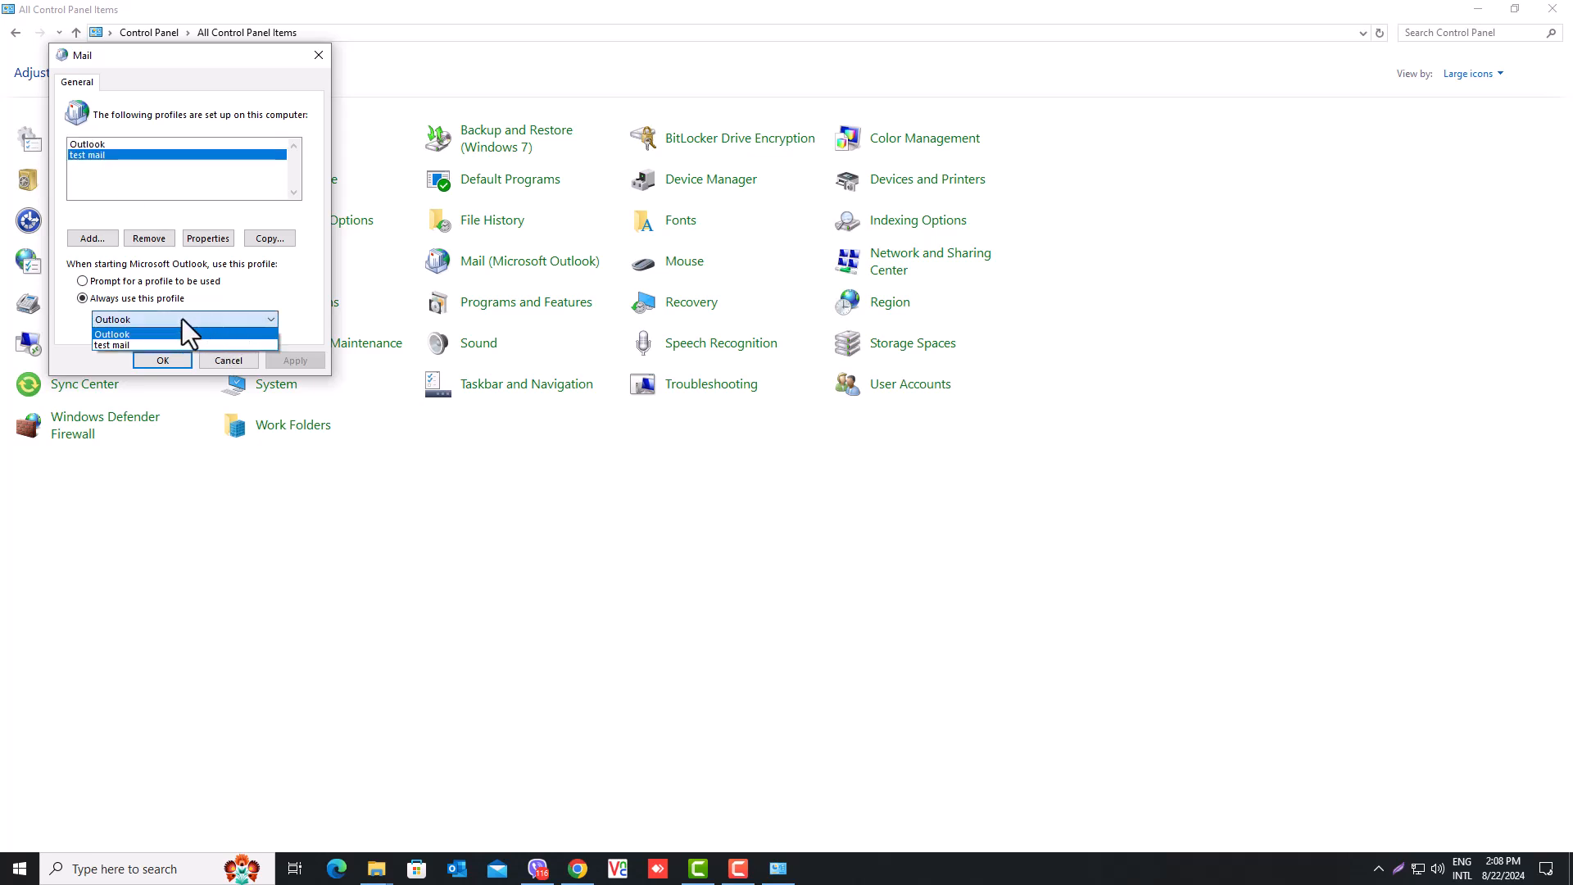
left_click(119, 344)
left_click(303, 362)
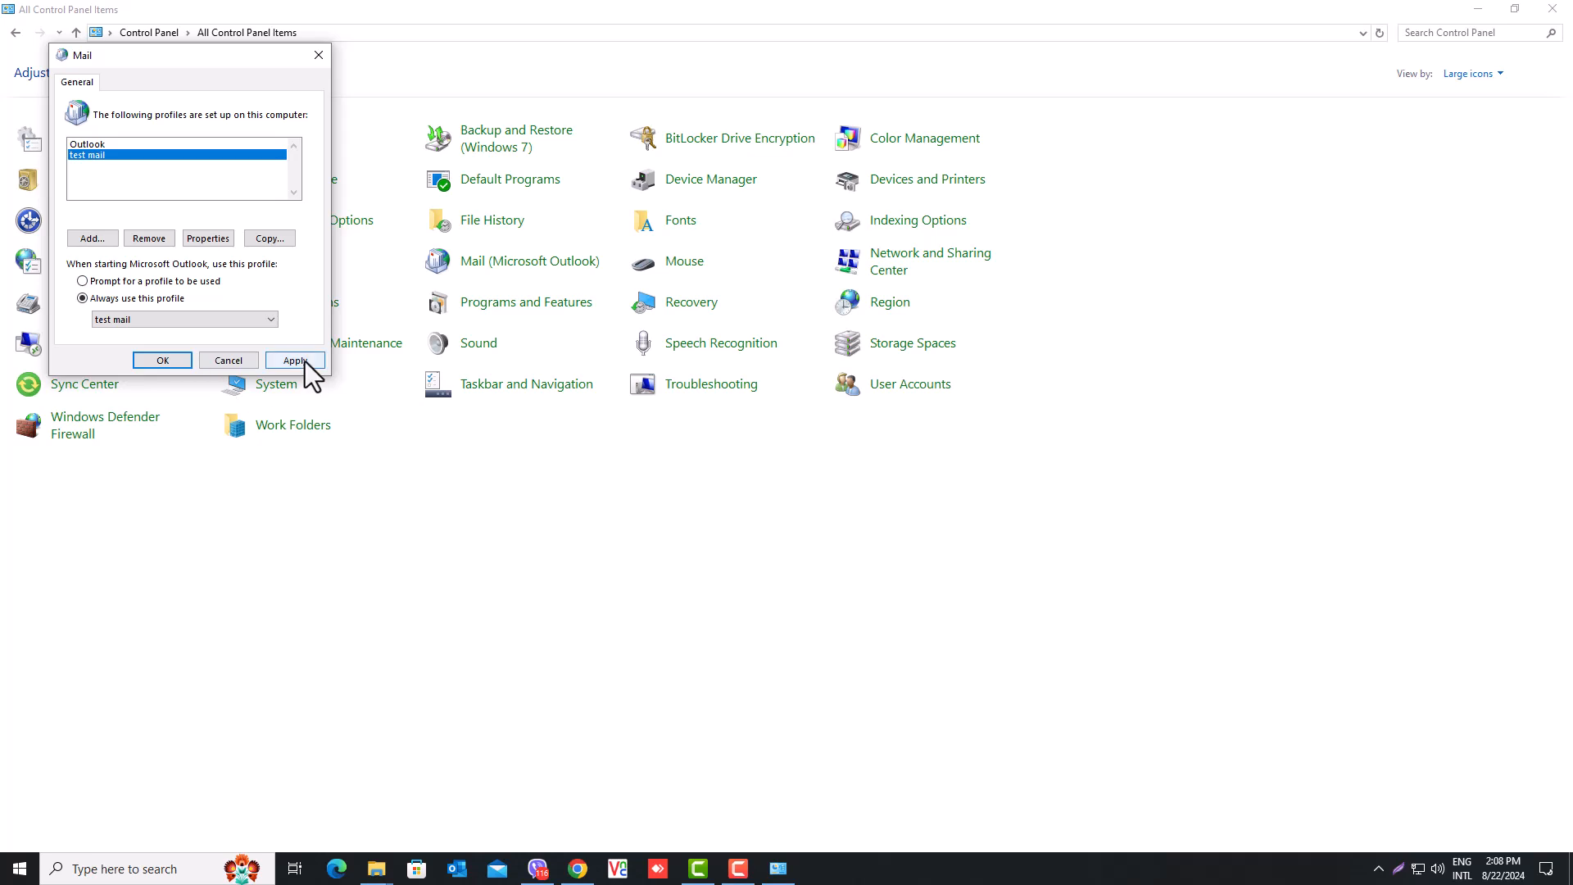
left_click(163, 358)
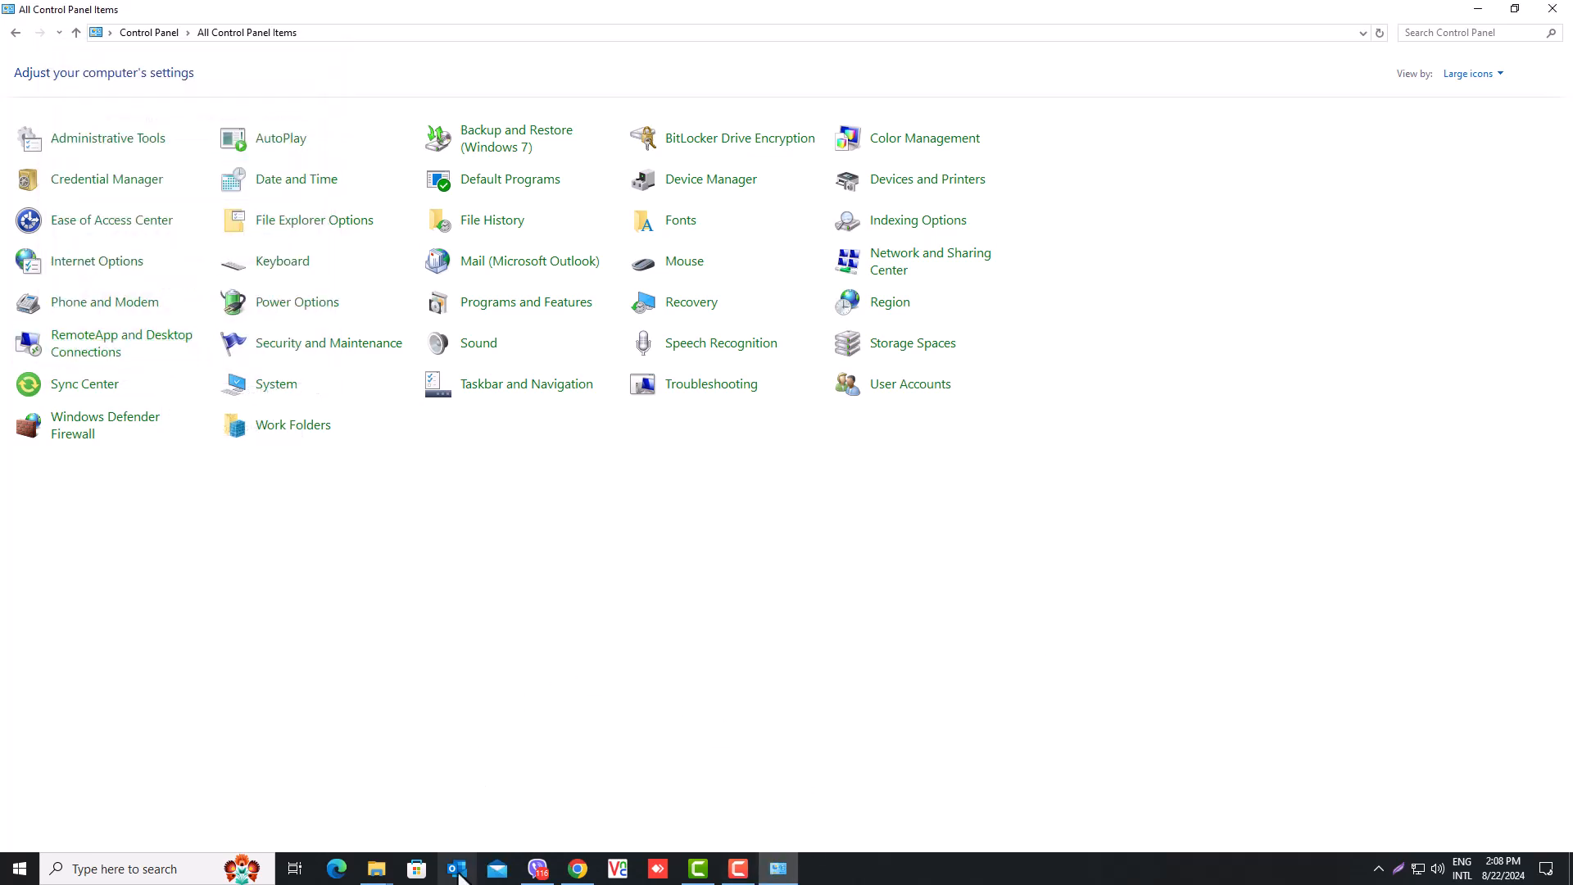
Start Outlook with the "test mail" profile, check its data file location in the account settings, and close Outlook
left_click(1471, 11)
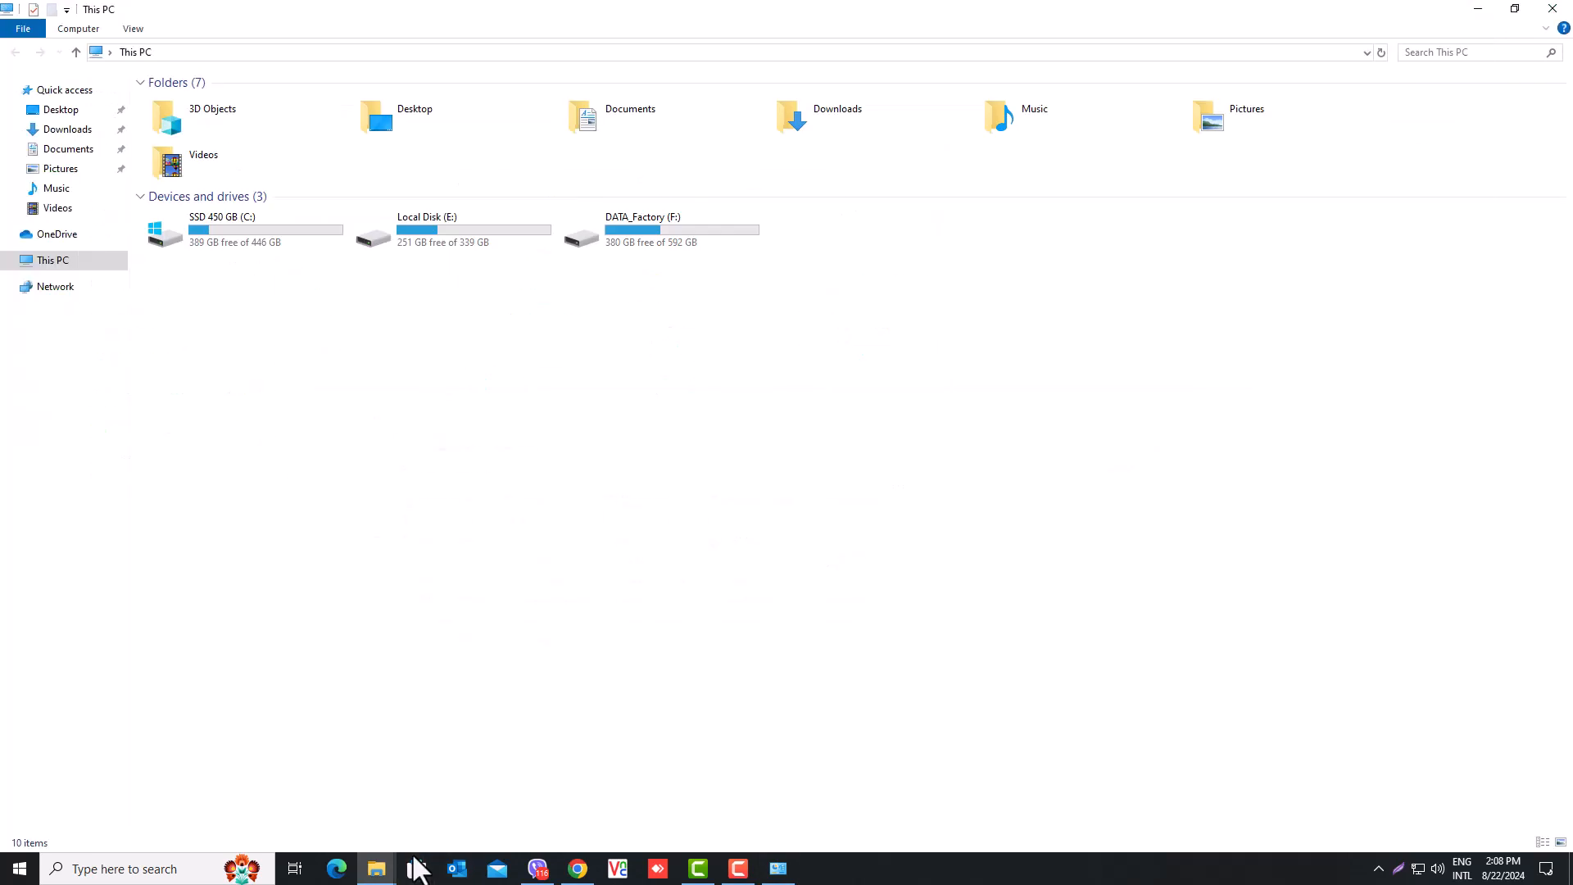
left_click(457, 867)
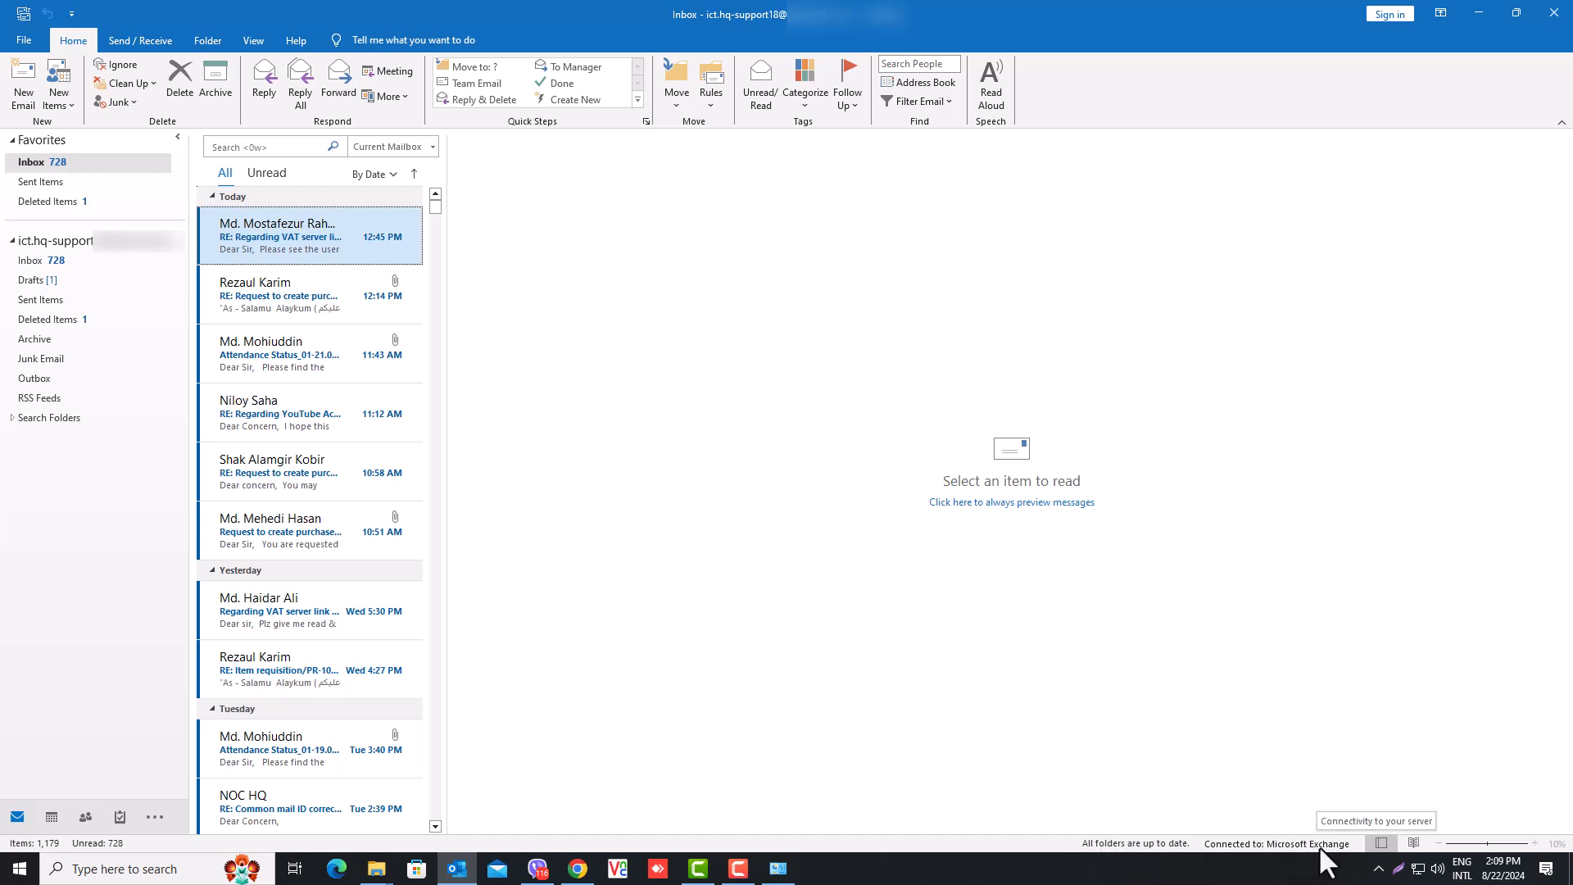
left_click(25, 40)
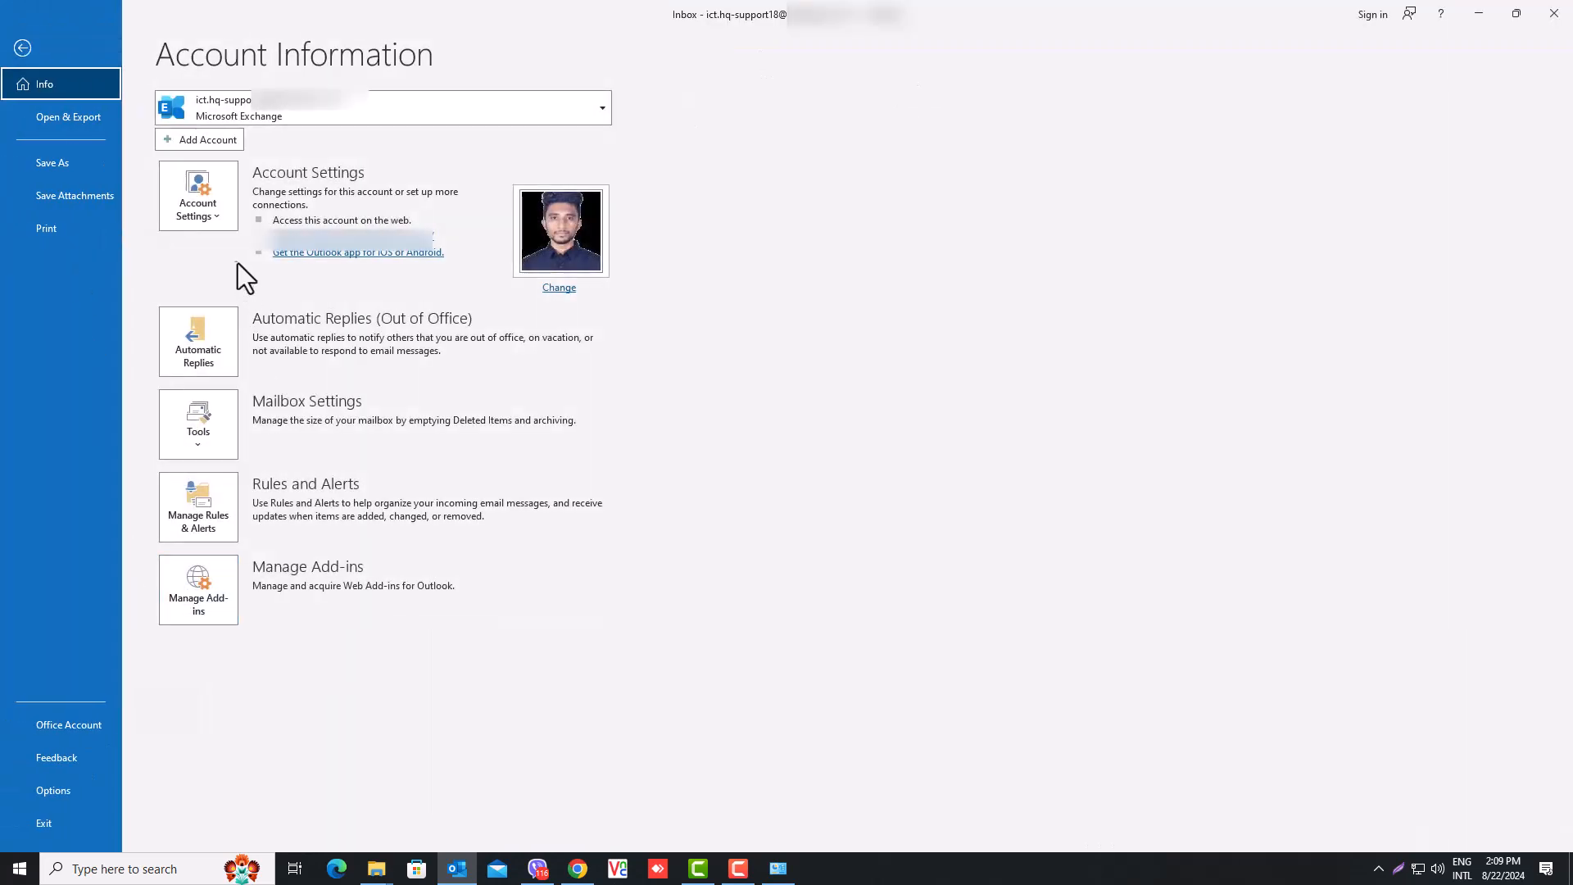
left_click(211, 225)
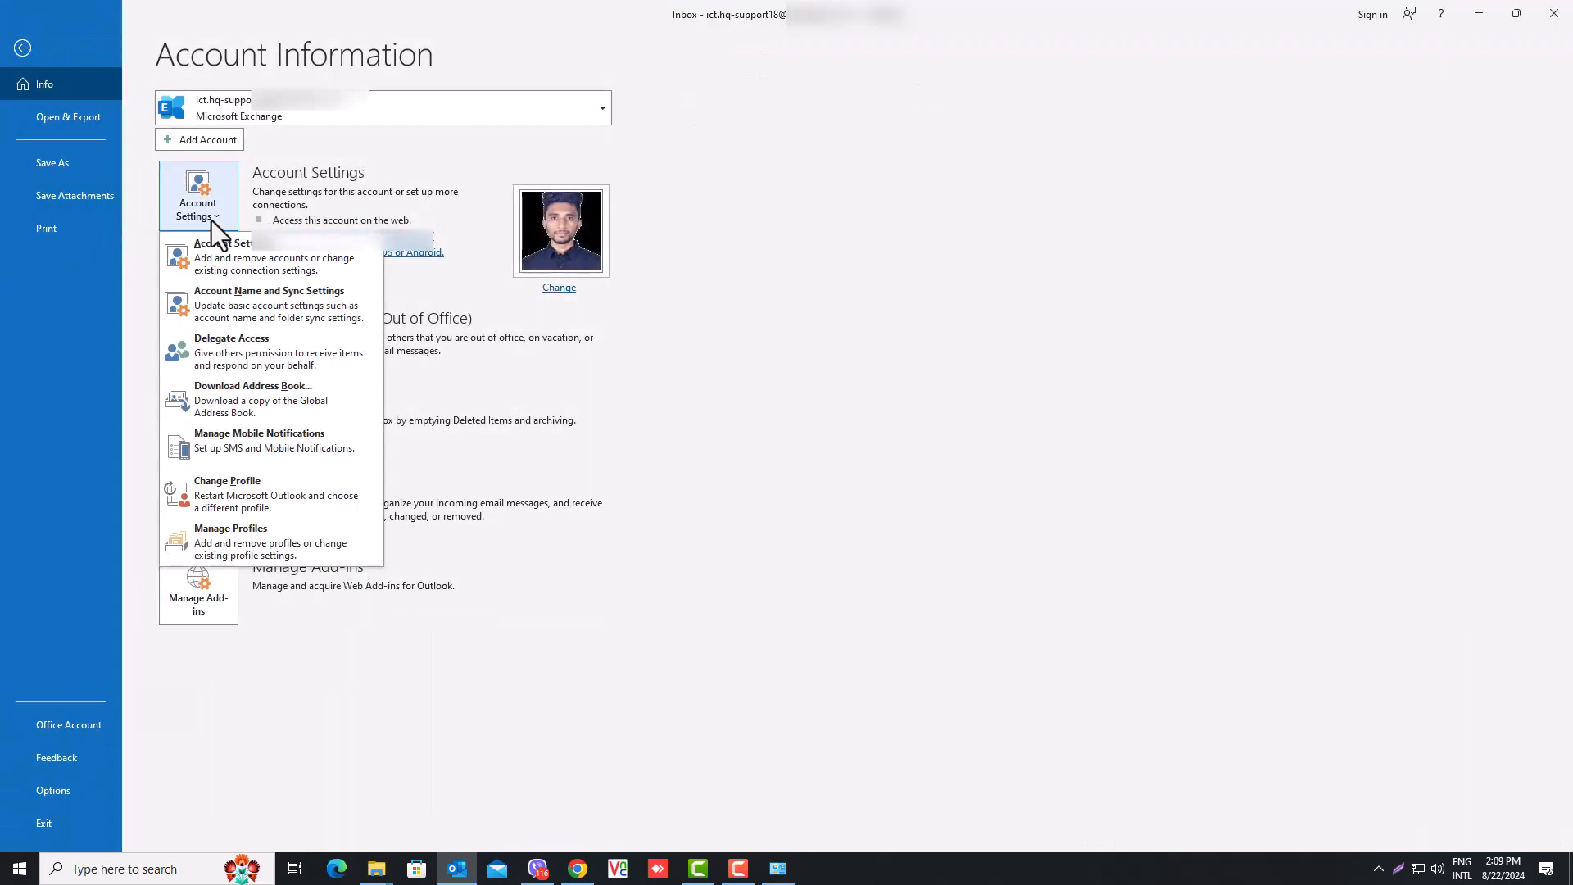
left_click(252, 249)
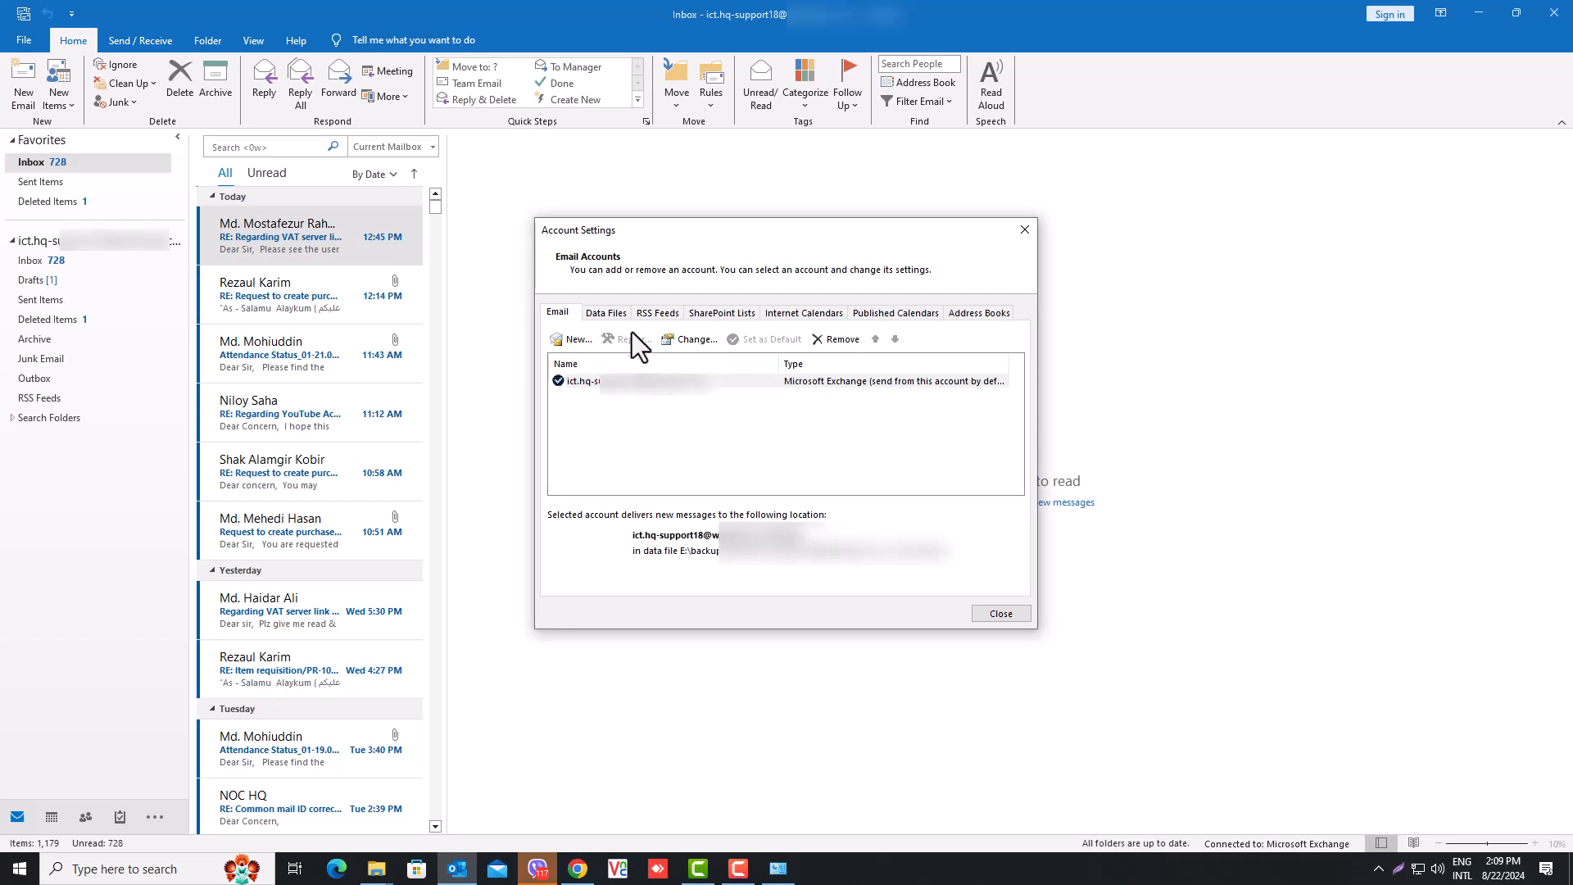
left_click(607, 312)
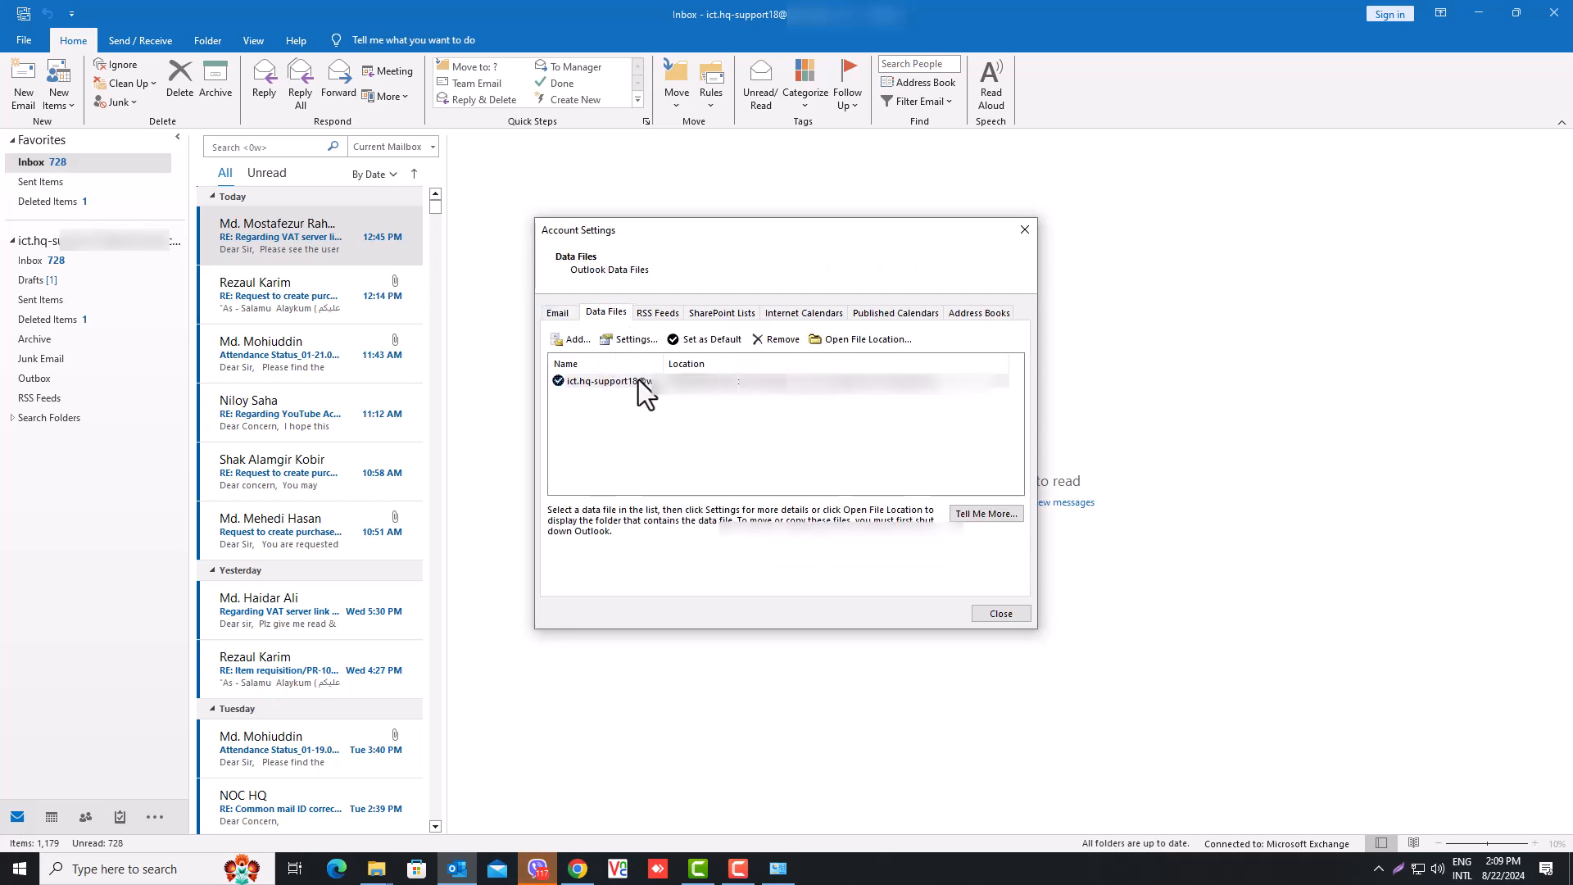
left_click(629, 382)
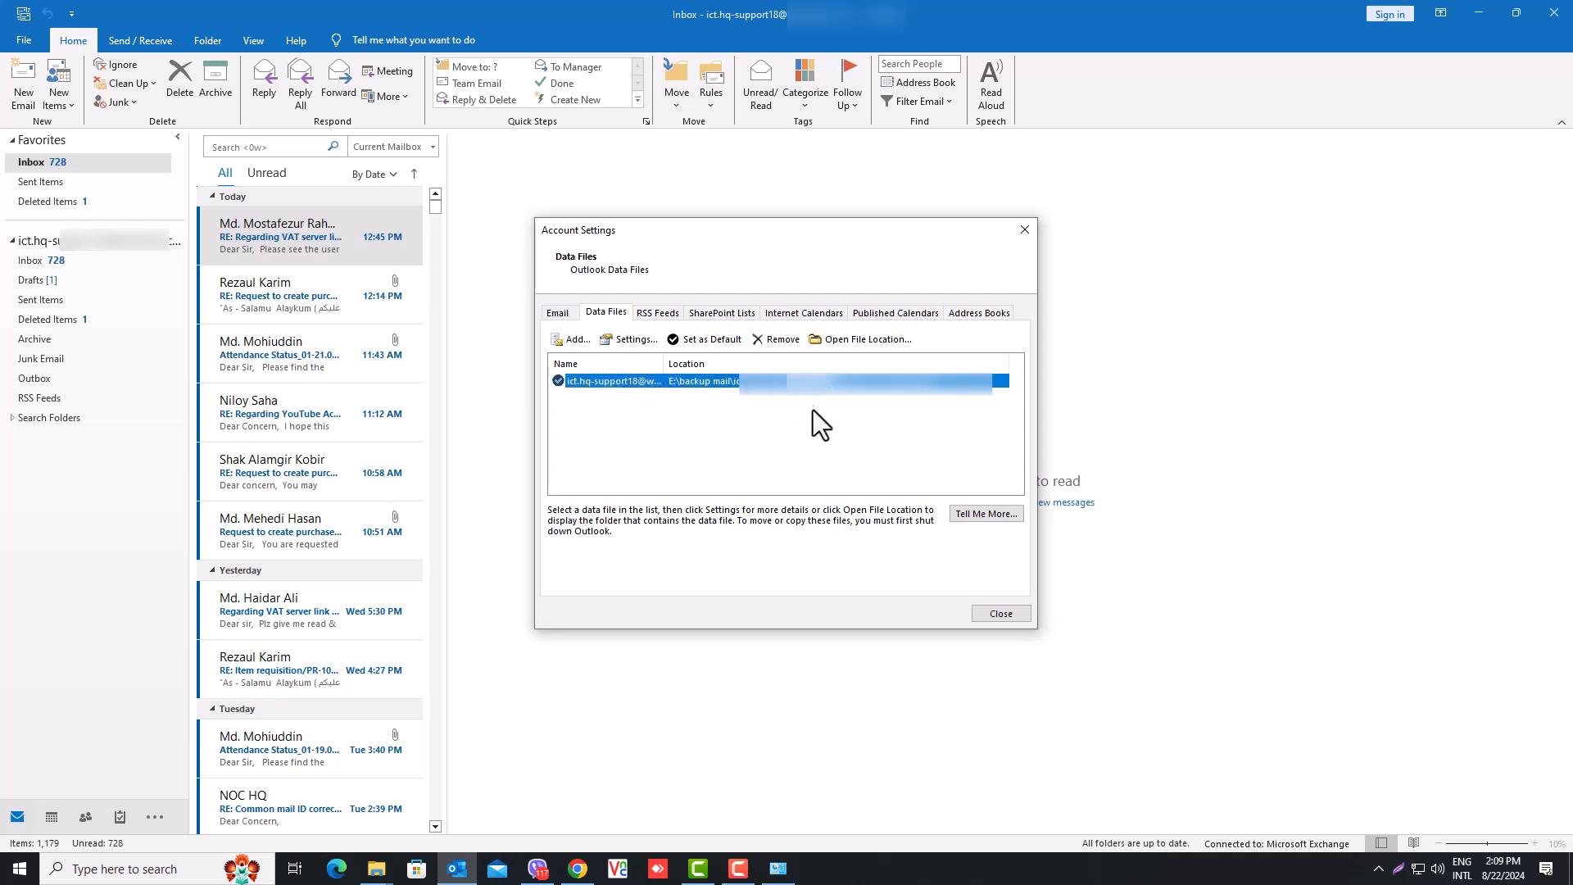
left_click(1001, 614)
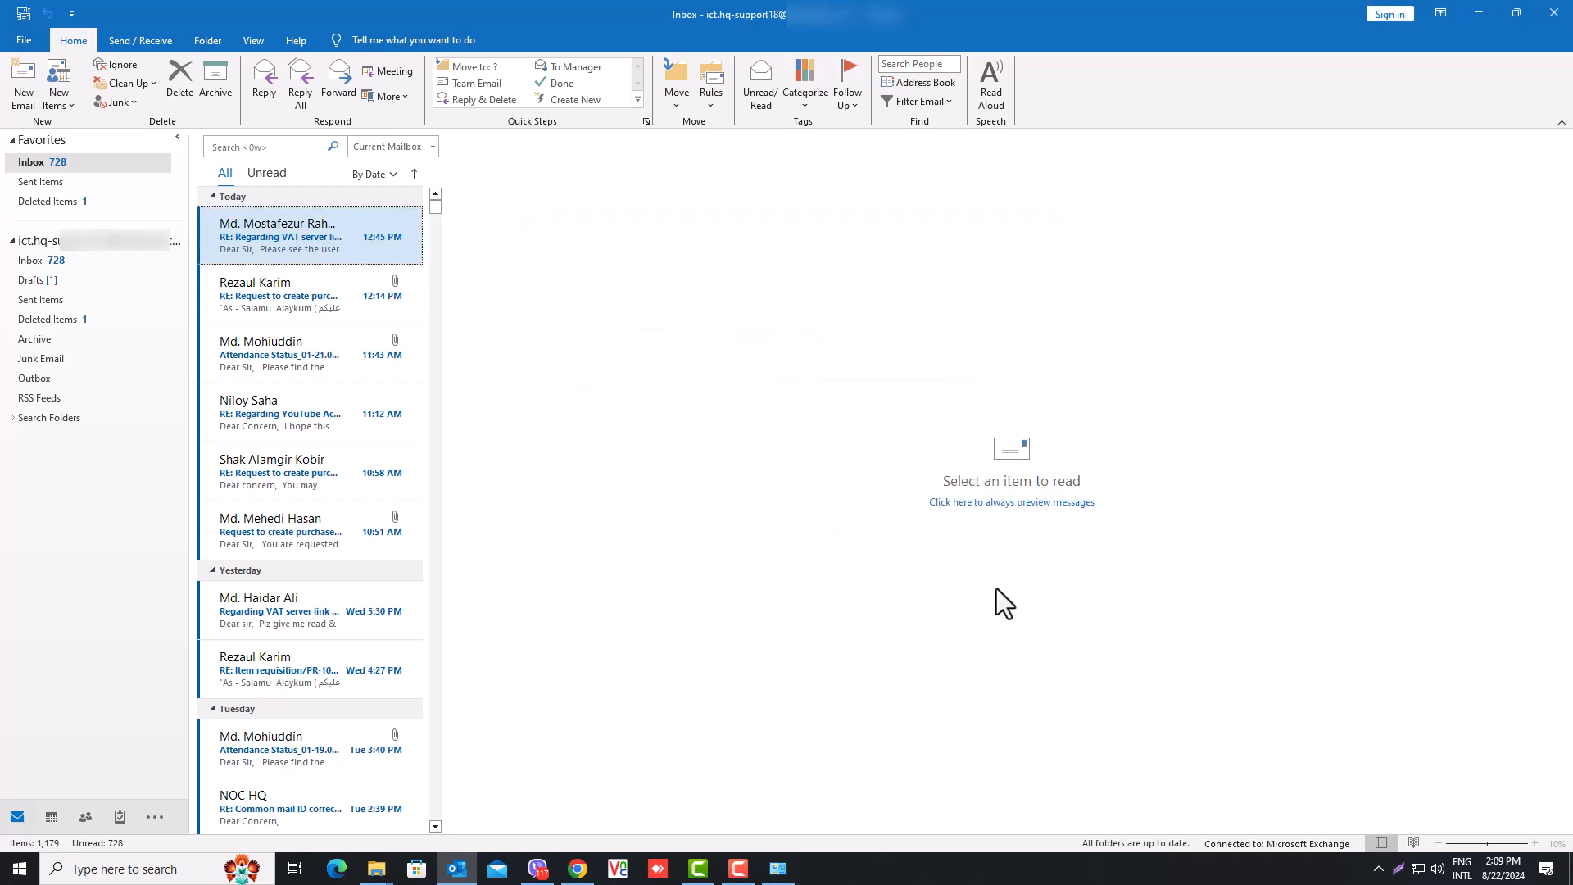
left_click(1555, 12)
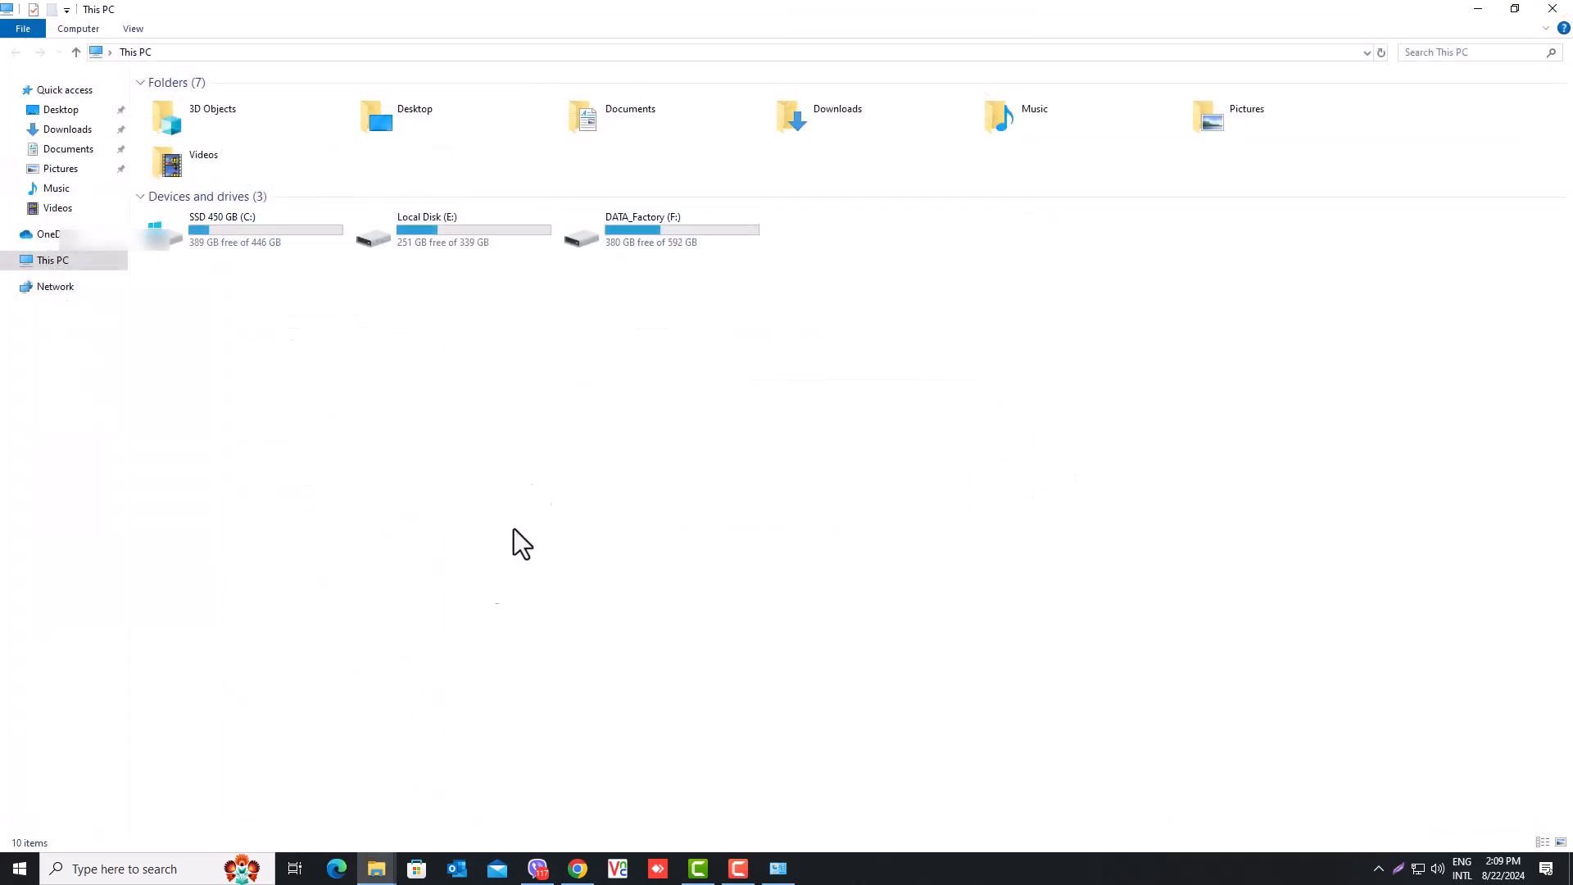
Return to the Control Panel mail profiles and set "Outlook" as the profile that is always used
left_click(783, 869)
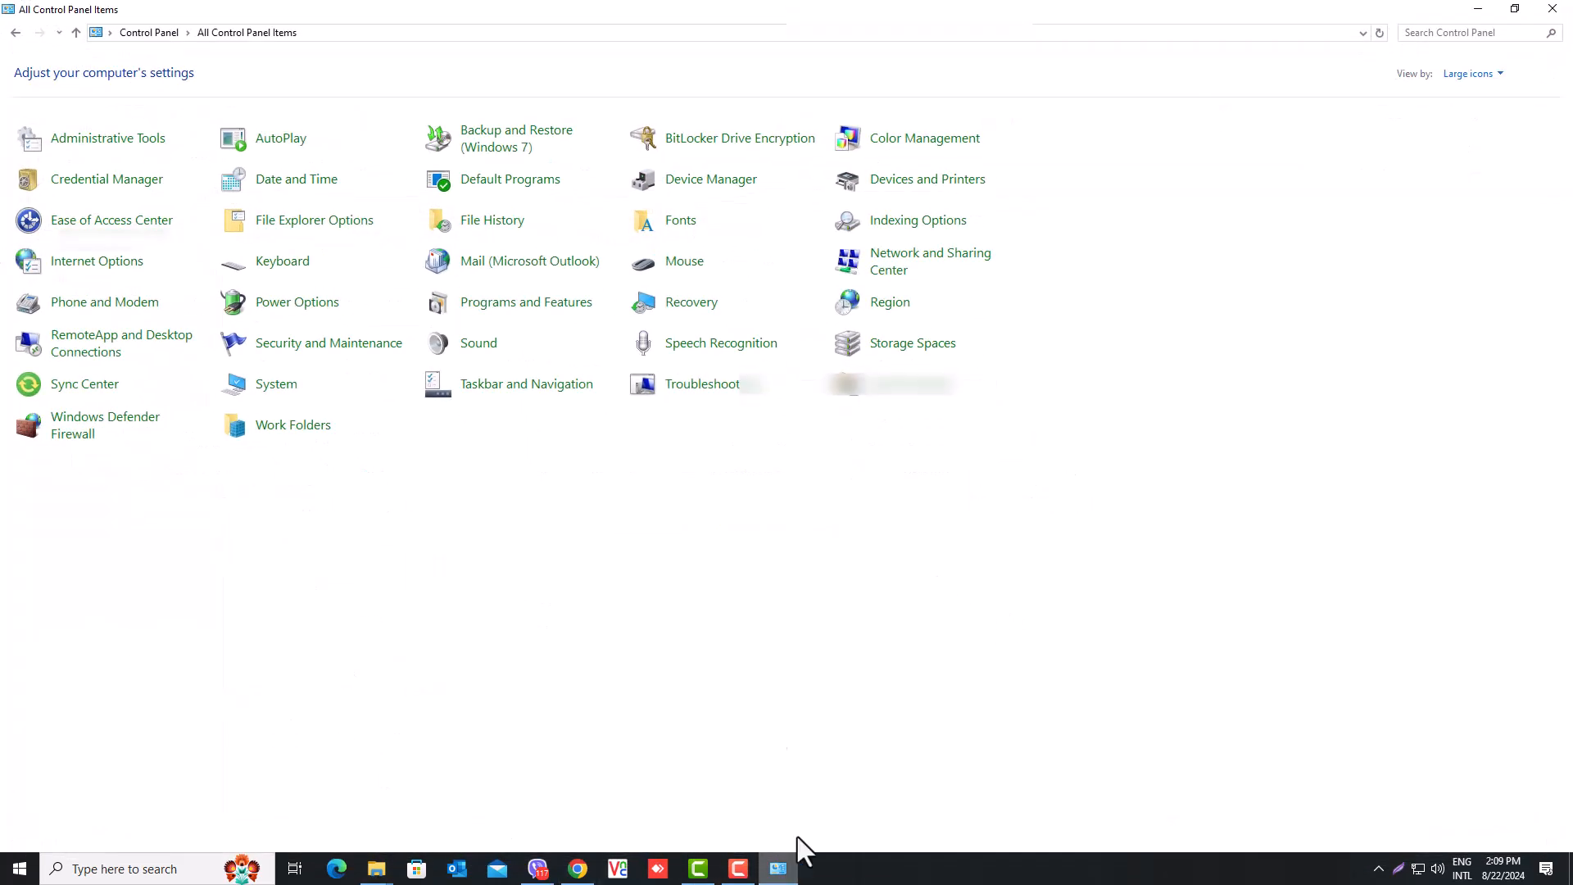
left_click(508, 265)
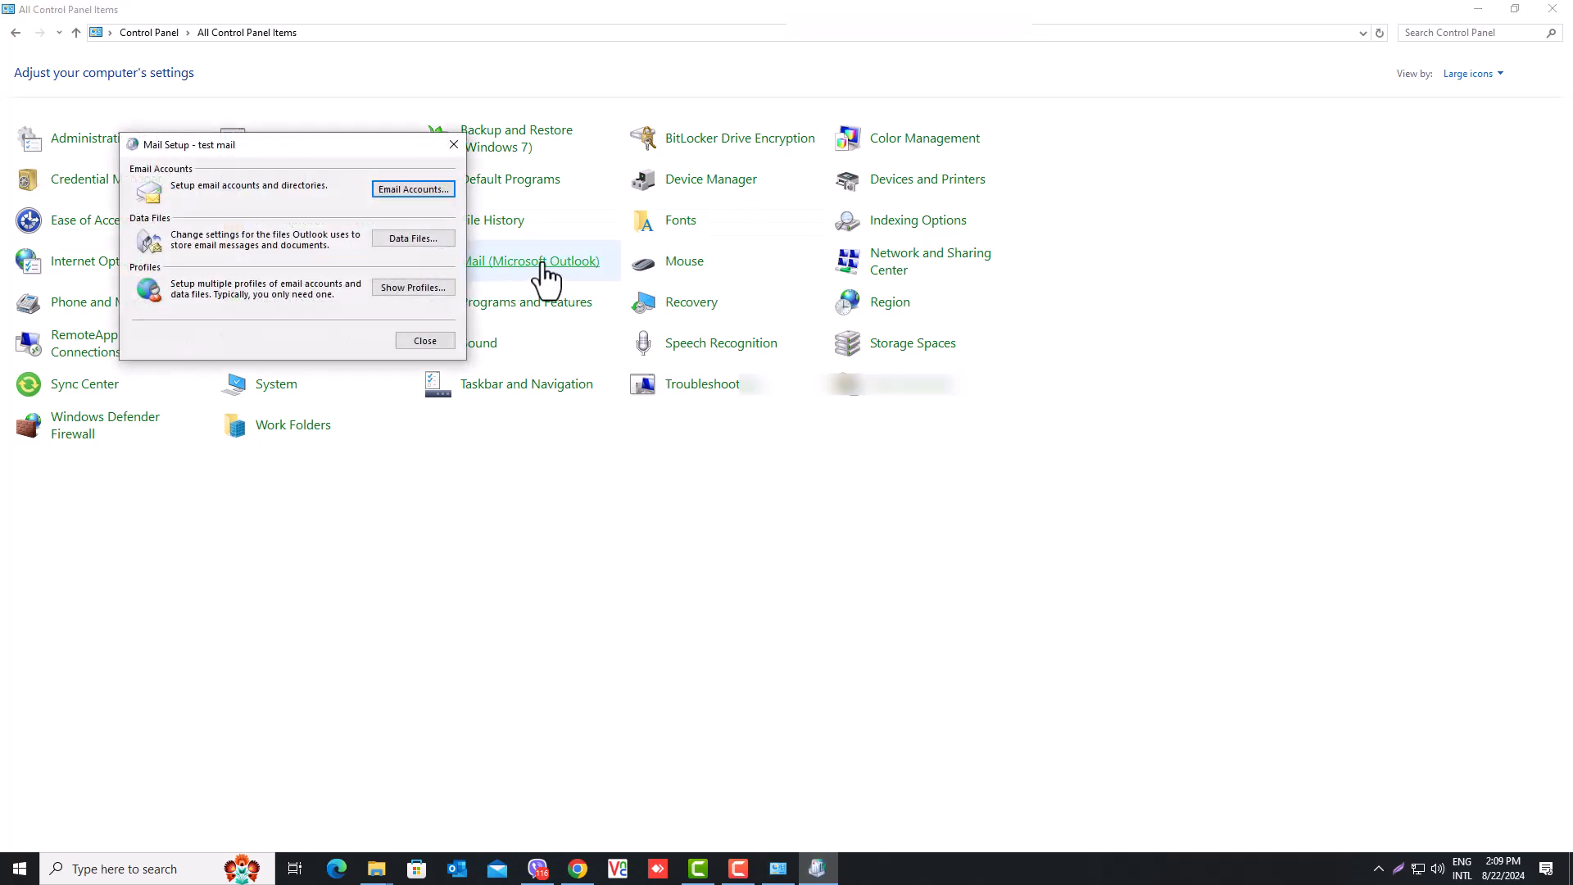
left_click(412, 287)
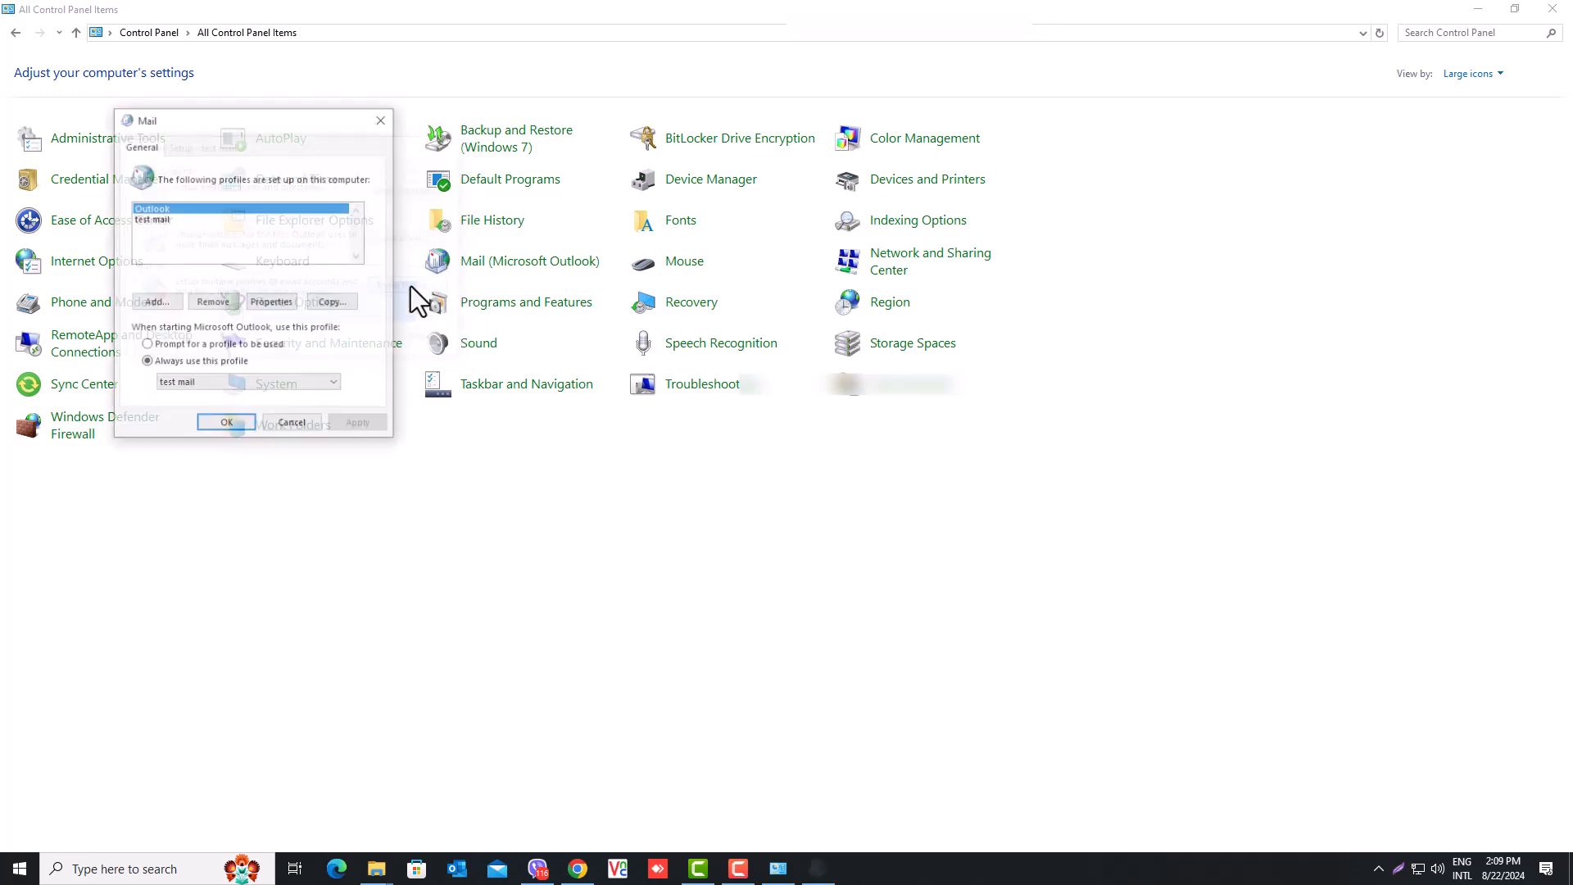
left_click(272, 386)
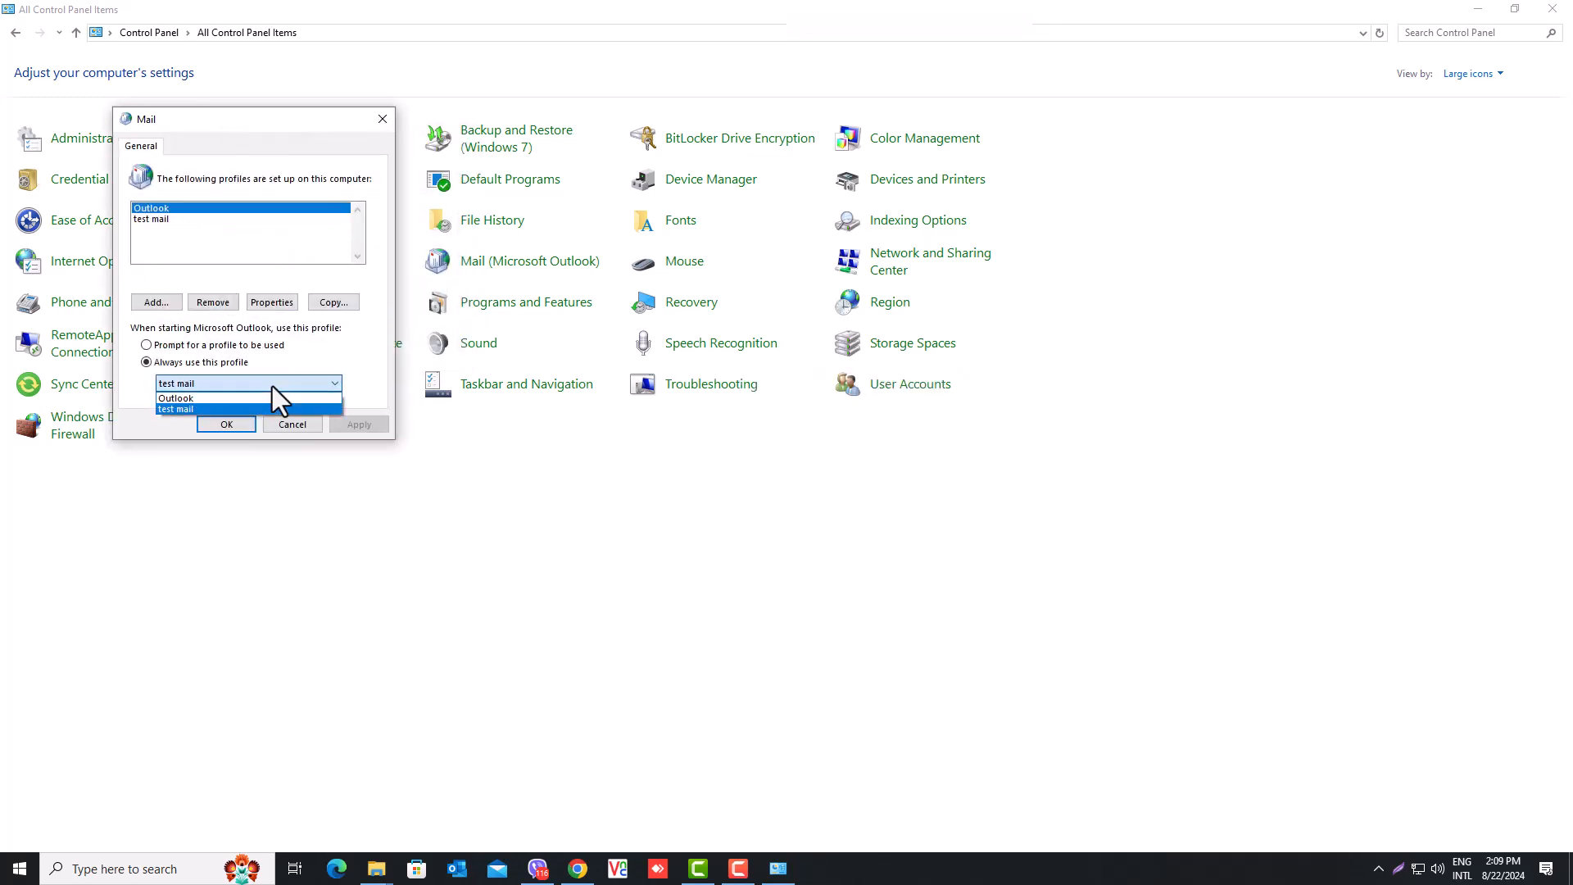
left_click(174, 398)
left_click(358, 424)
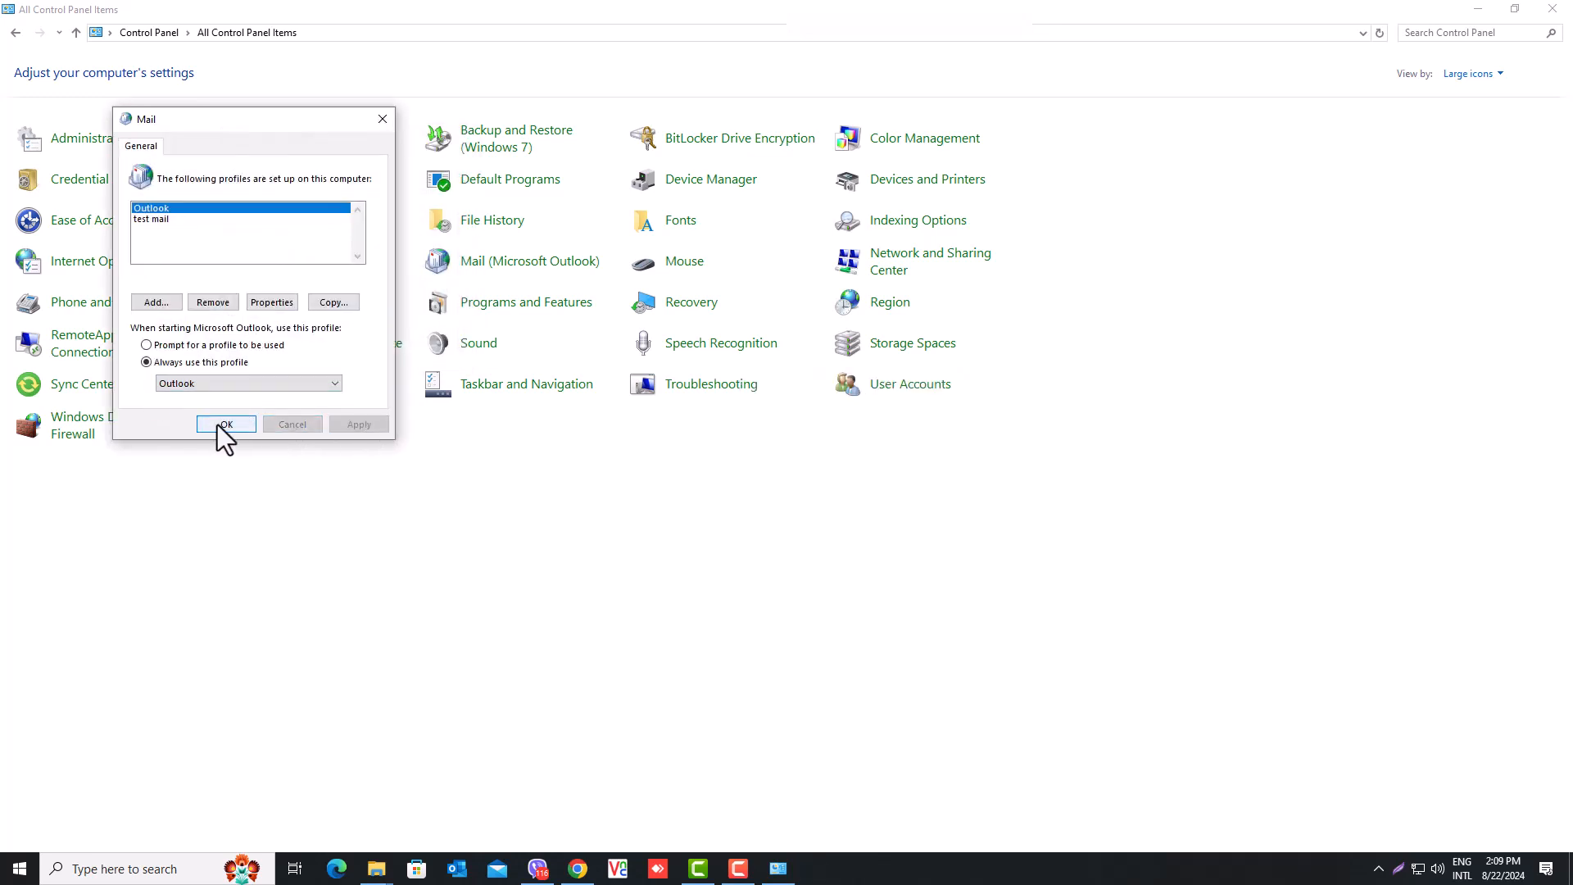
left_click(223, 424)
Restart Outlook with the "Outlook" profile and check where its data file is stored in the account settings
left_click(1476, 10)
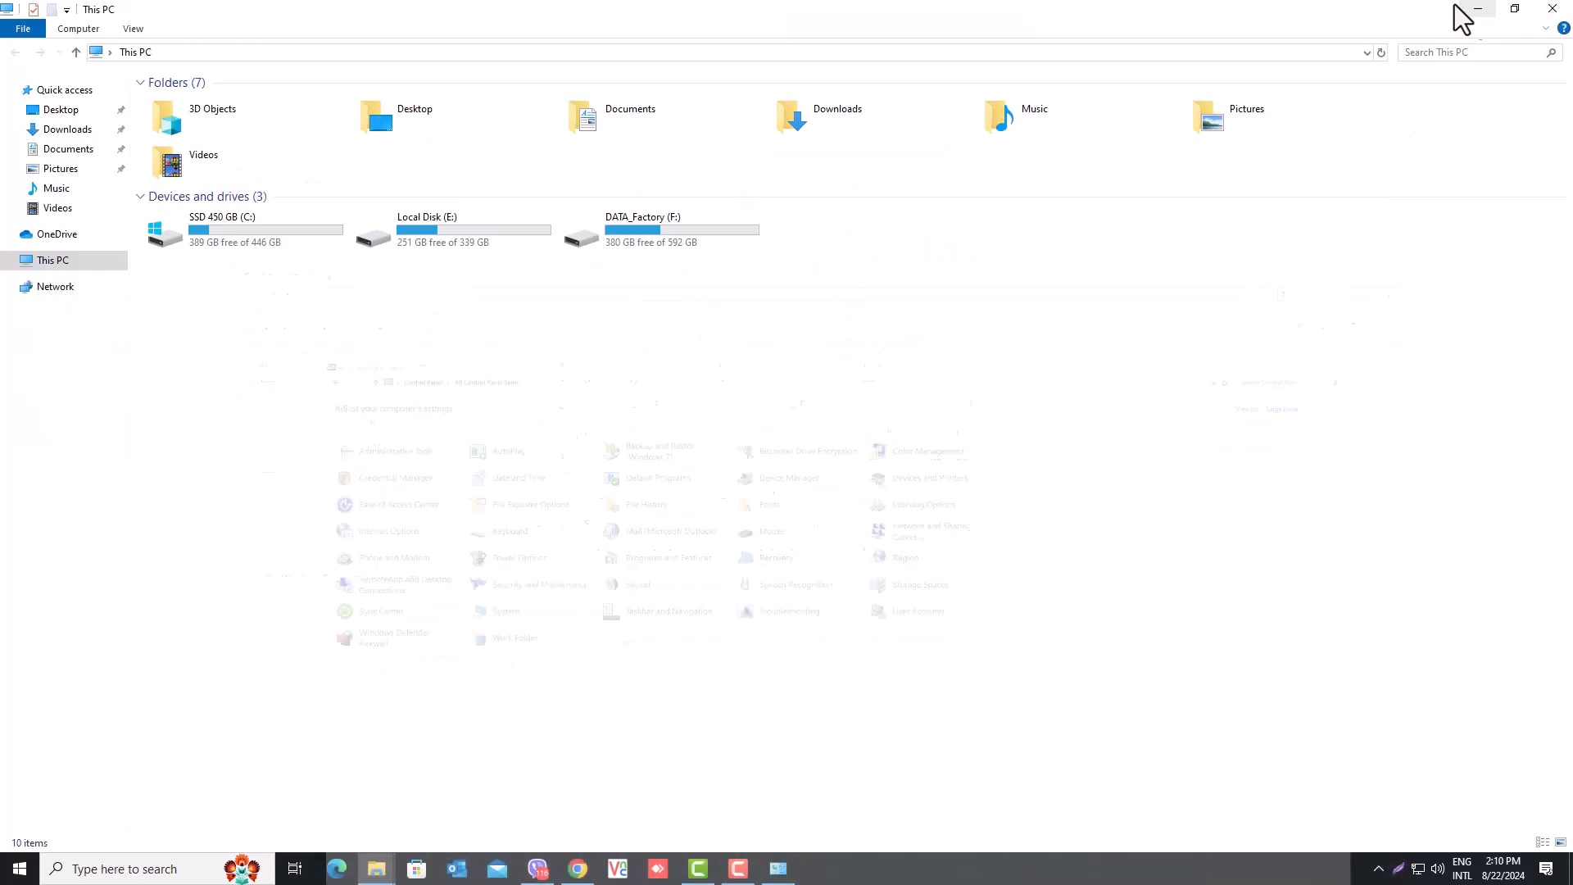
left_click(457, 869)
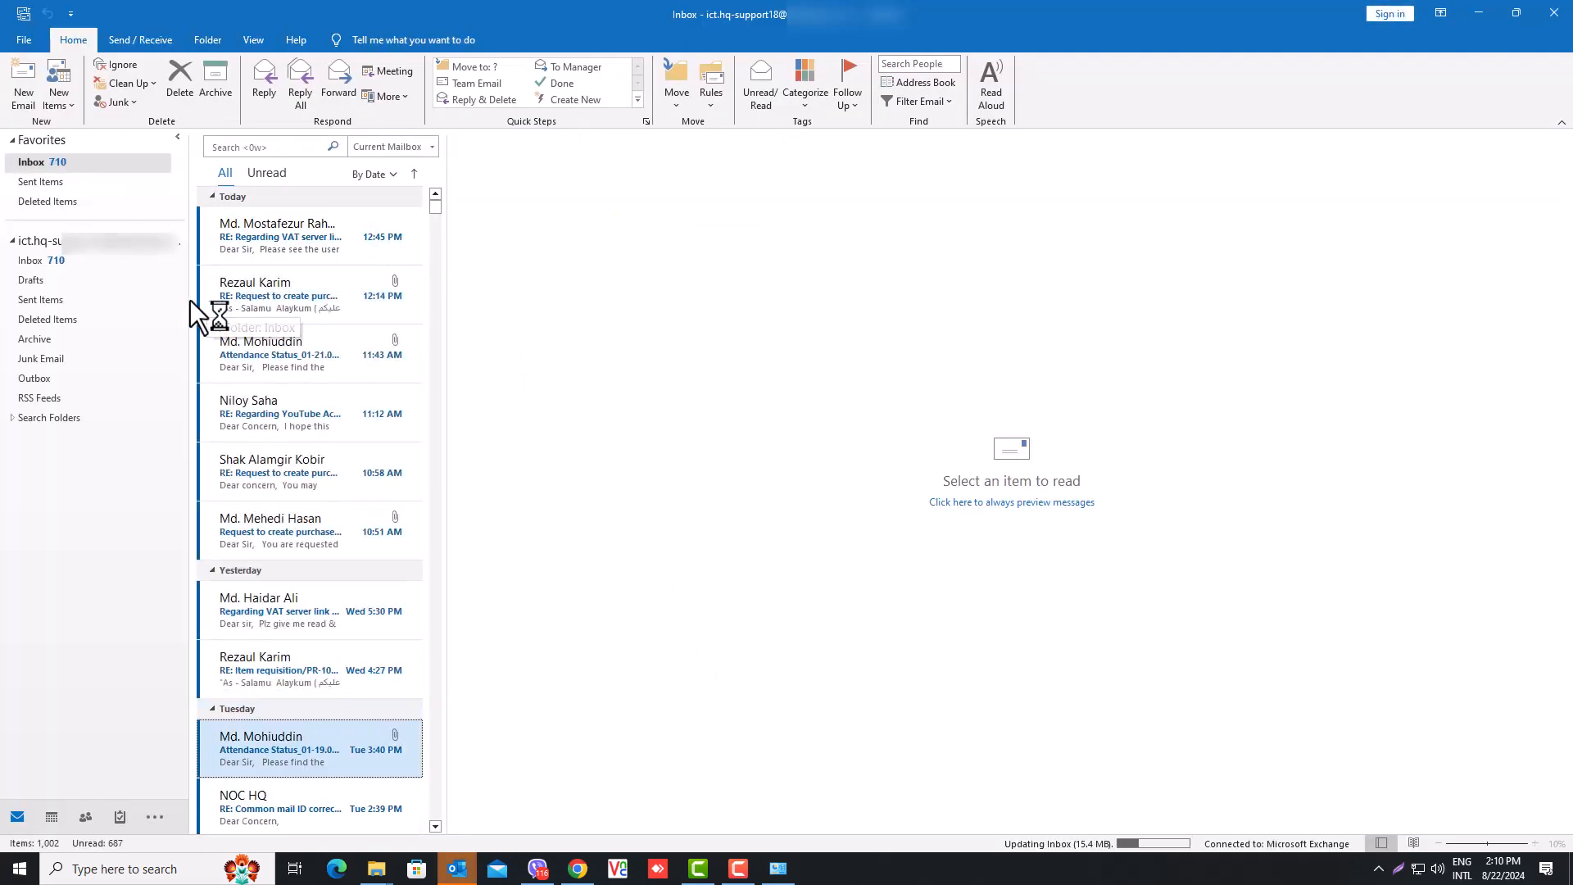
left_click(24, 41)
left_click(213, 219)
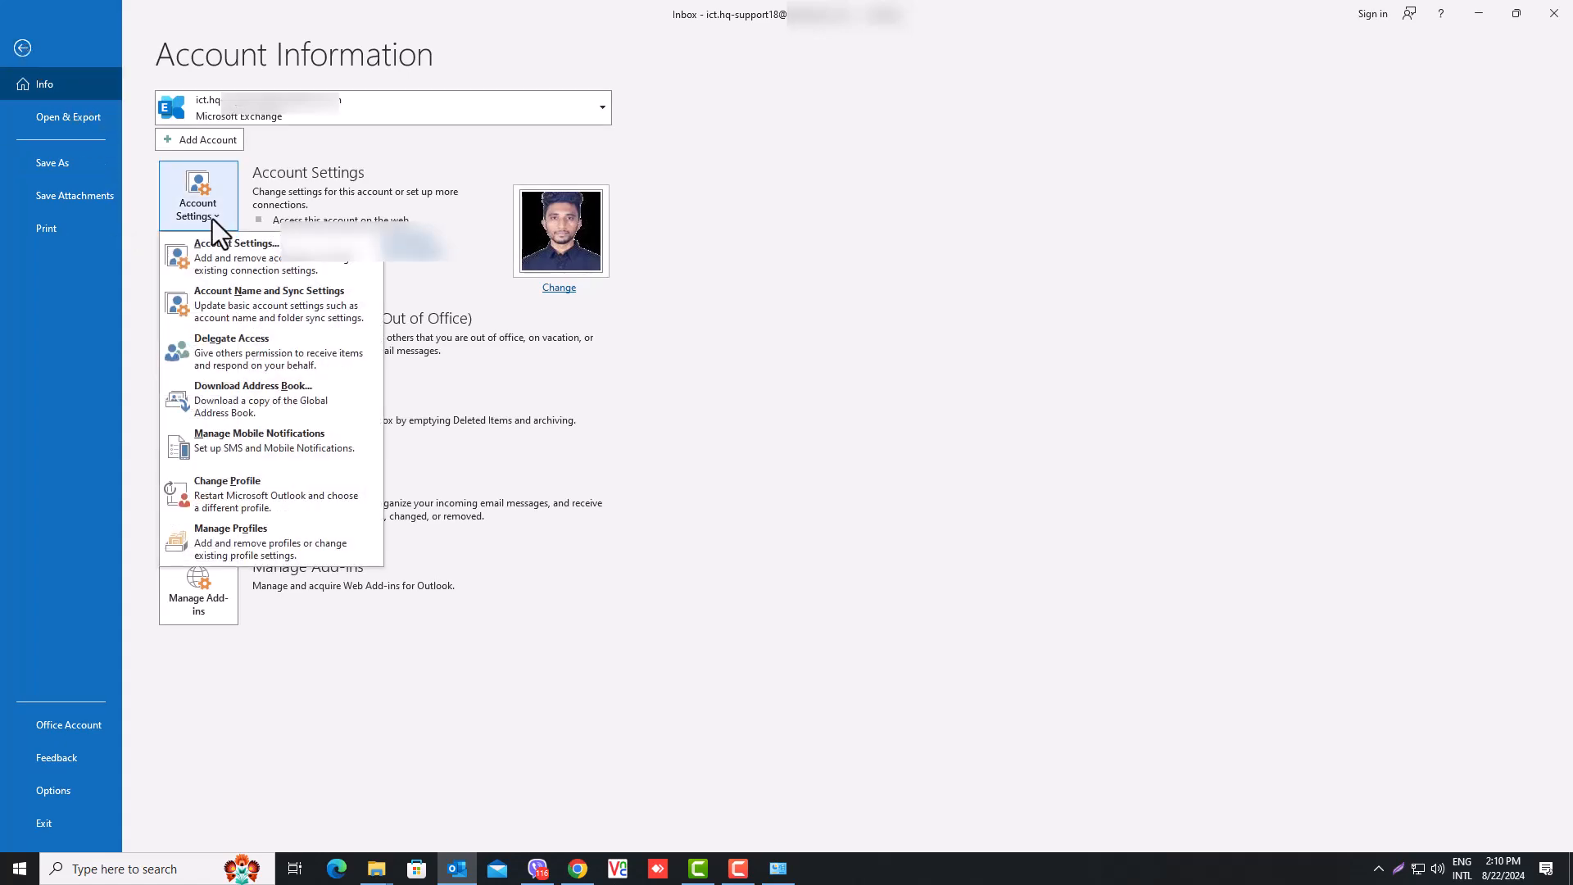
left_click(277, 262)
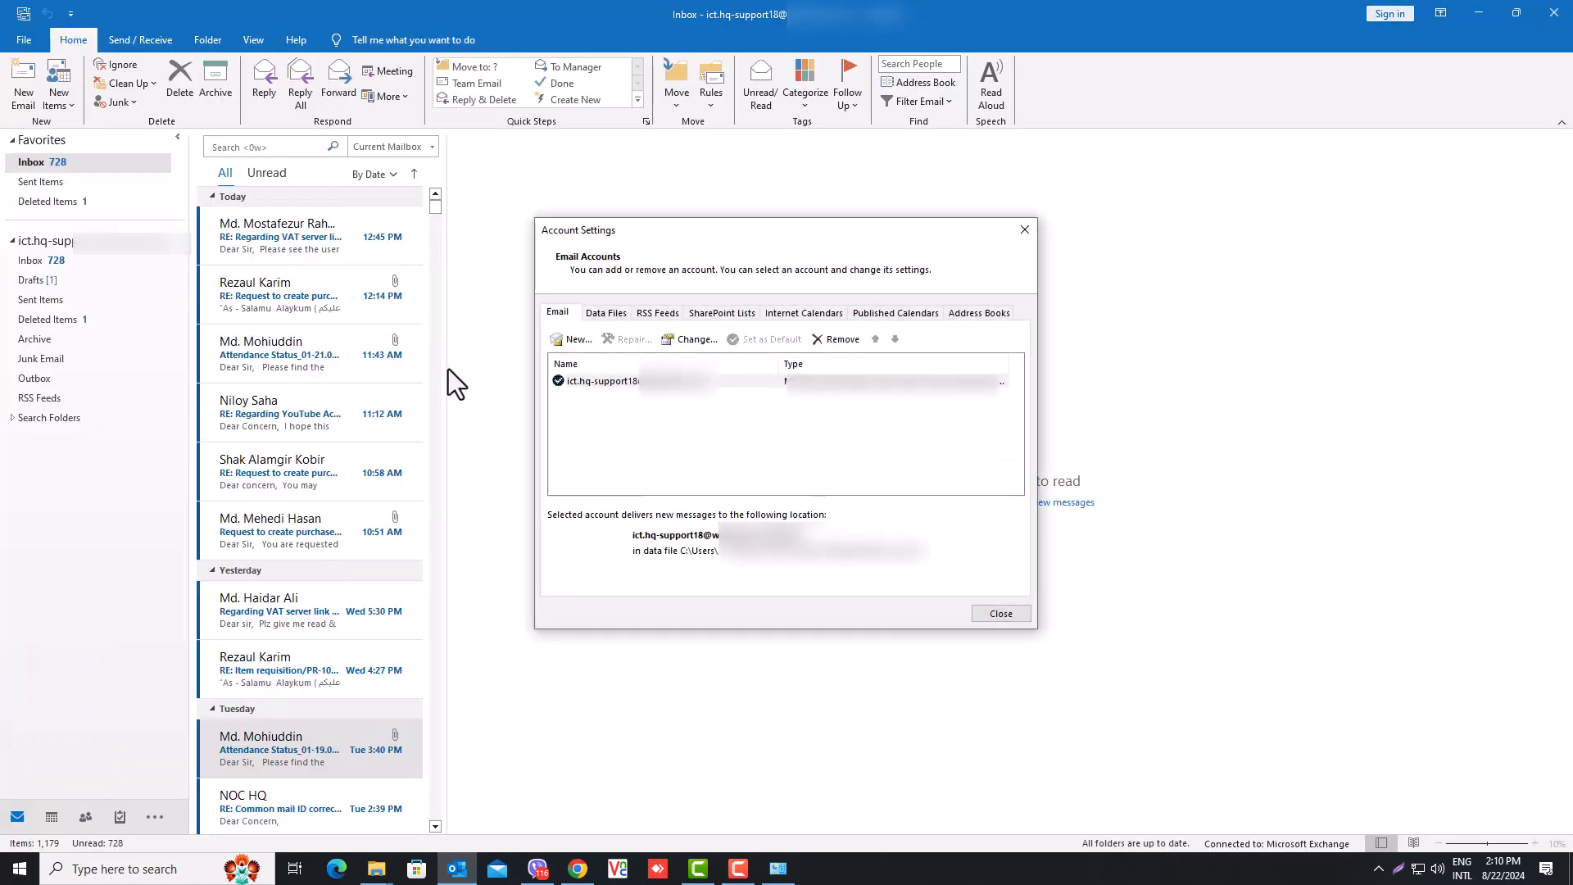
left_click(606, 315)
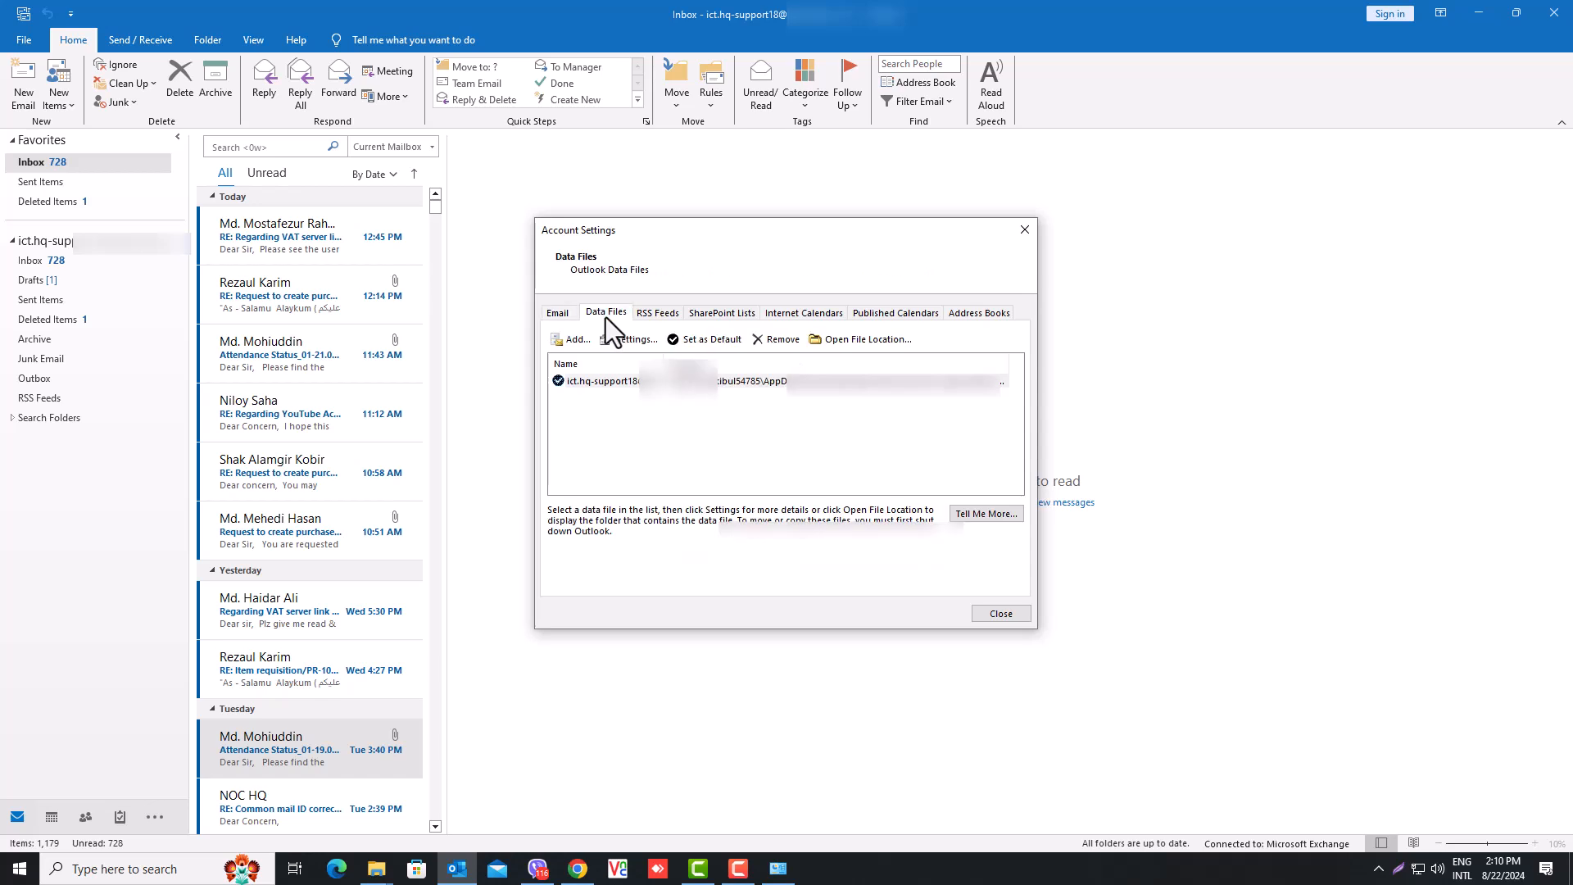
left_click(722, 382)
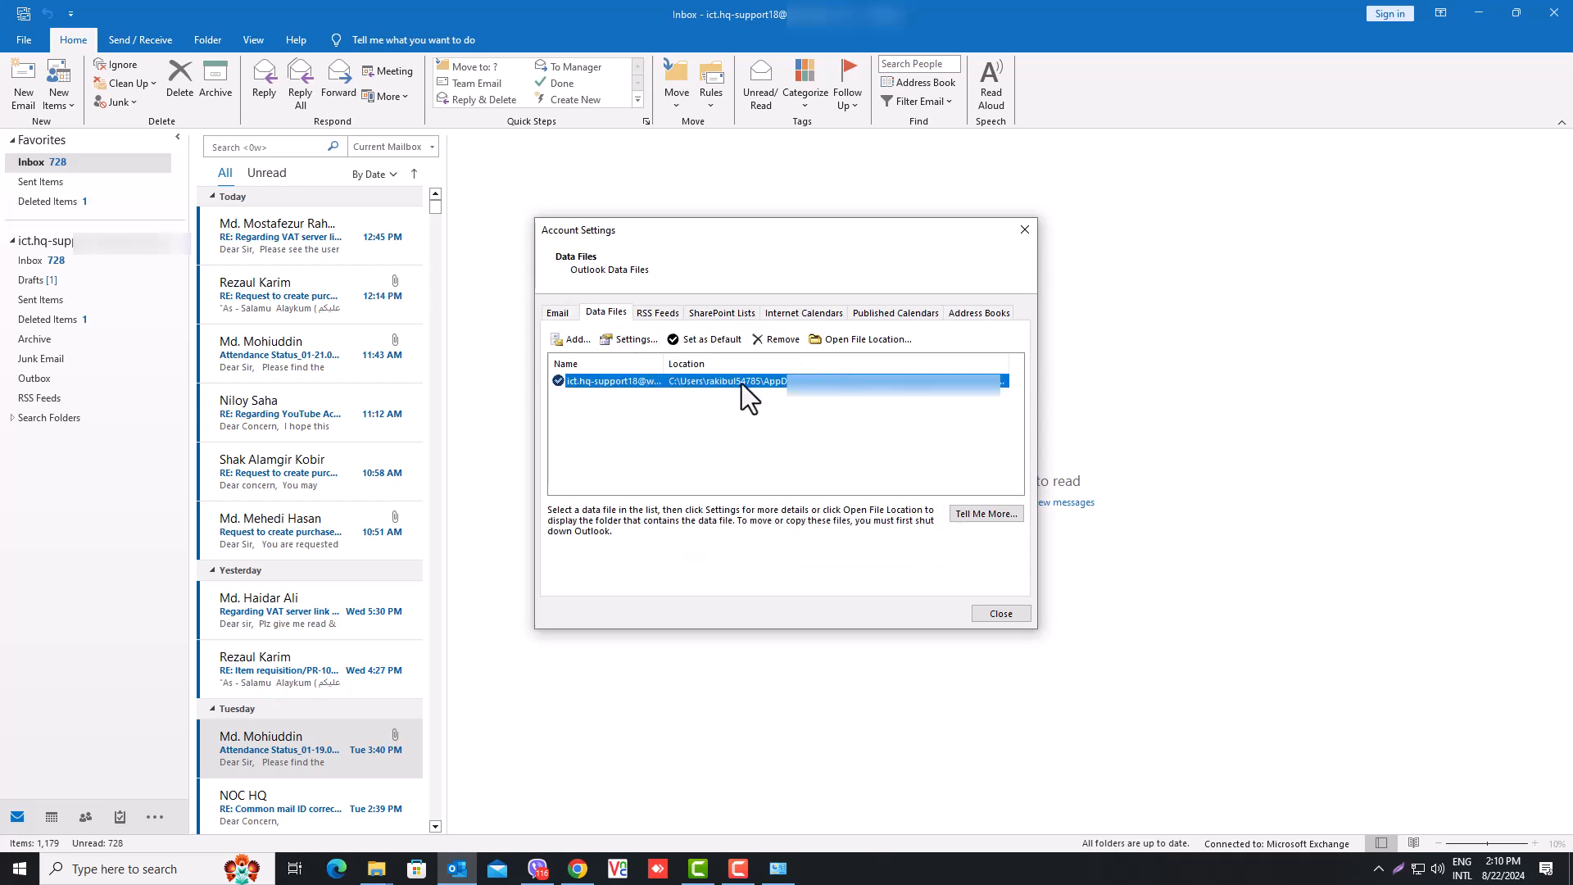